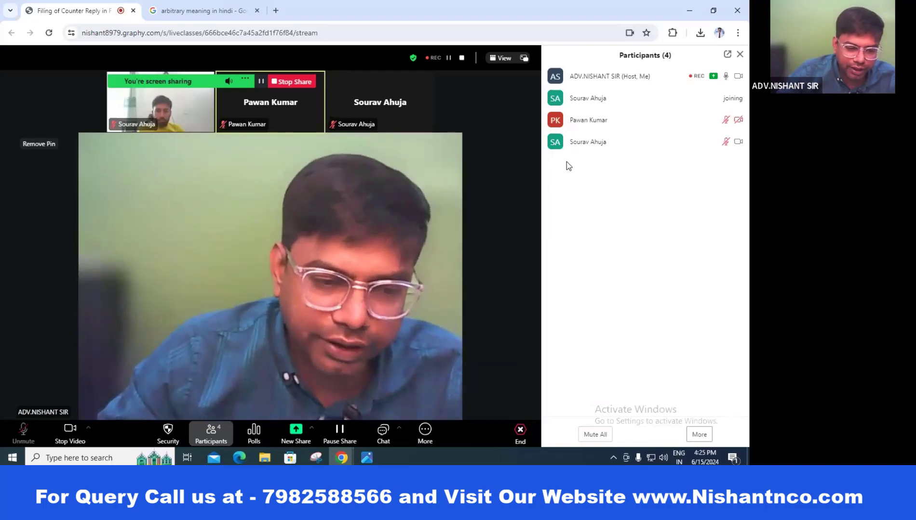
Step: In the 15.06.2024 folder, open the OPPOSE notice of opposition PDF and close it again
click(265, 458)
click(324, 197)
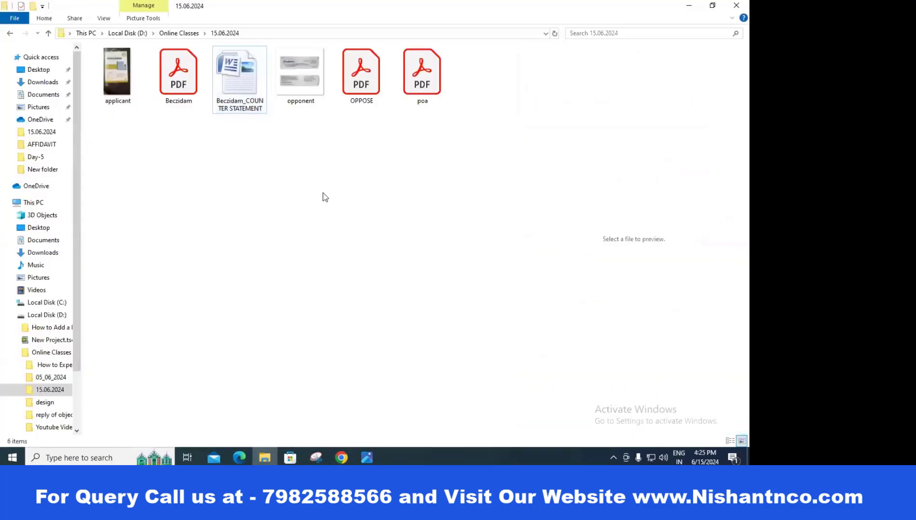
double_click(370, 85)
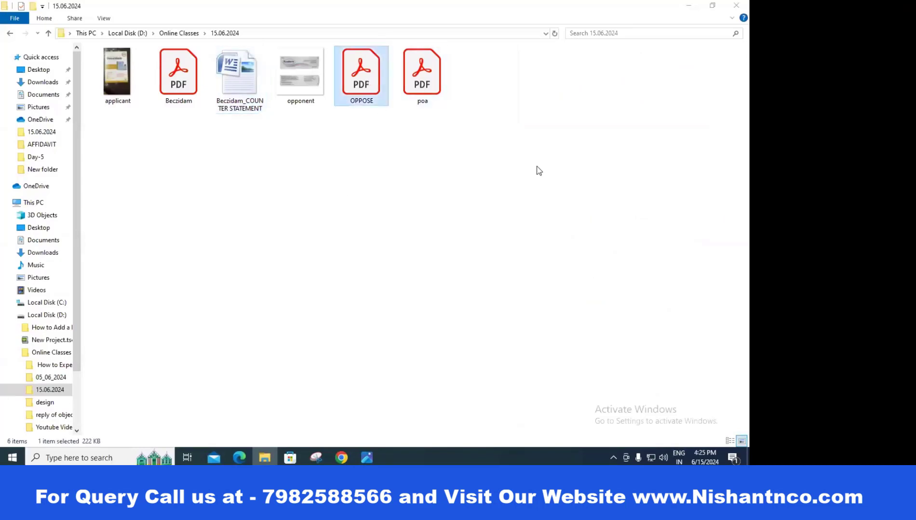
click(745, 4)
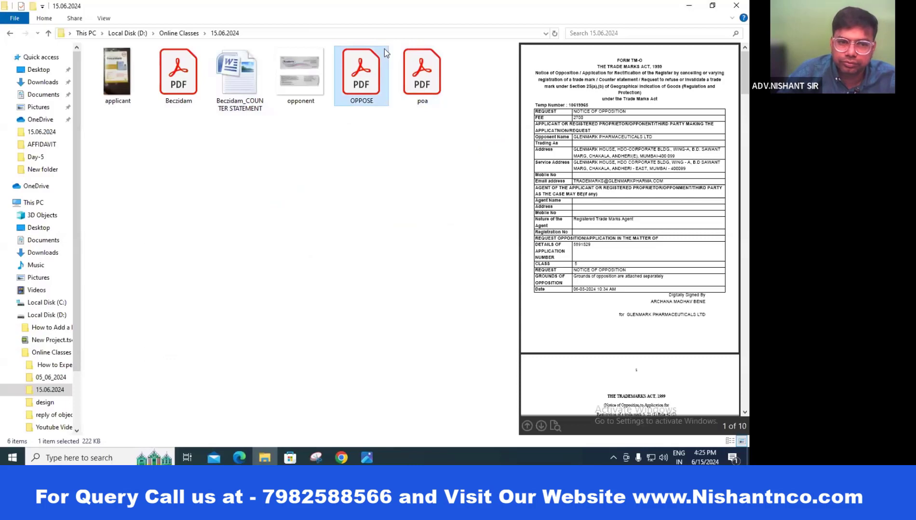
Step: Preview the Beczidam counter statement and OPPOSE notice, then open OPPOSE.pdf in Acrobat
click(185, 77)
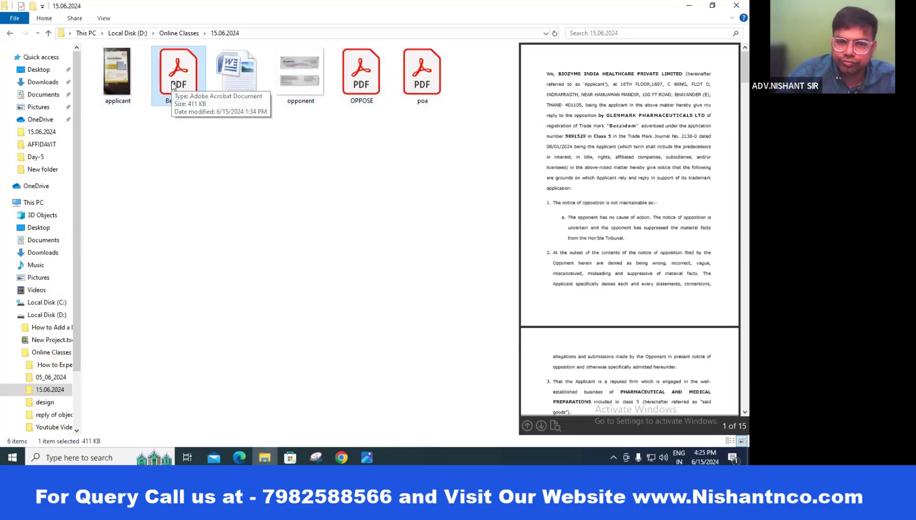
click(354, 82)
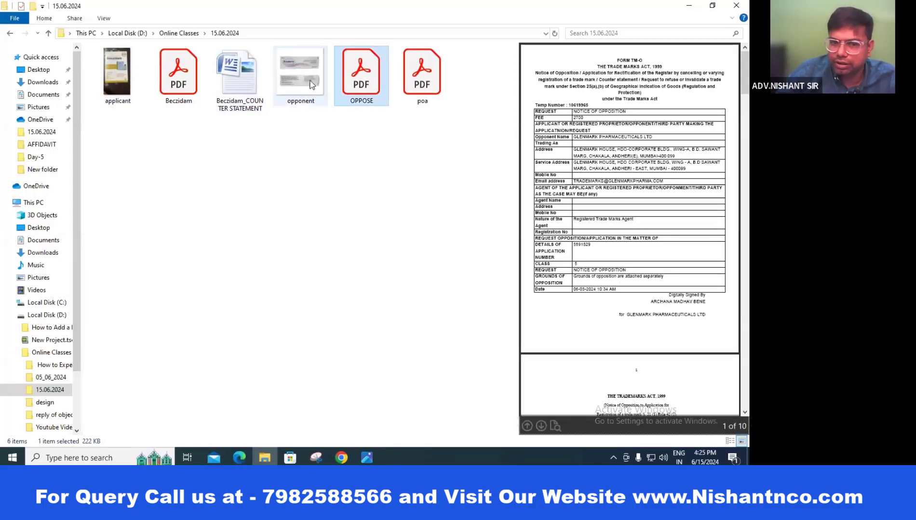
double_click(377, 63)
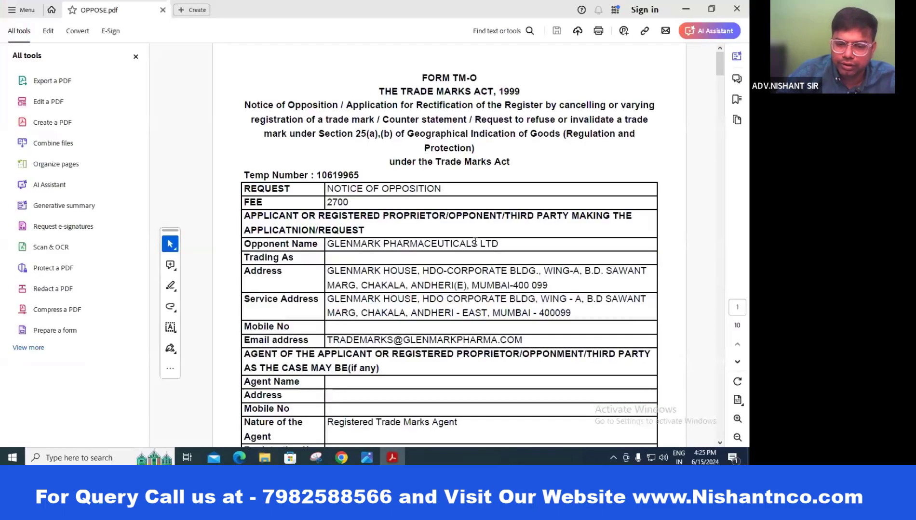
scroll(369, 255, down, 5)
double_click(336, 251)
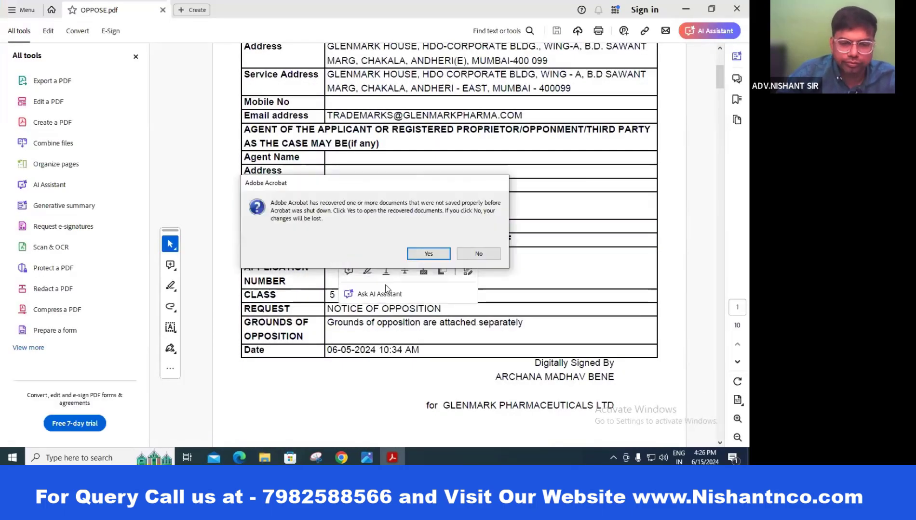
click(492, 251)
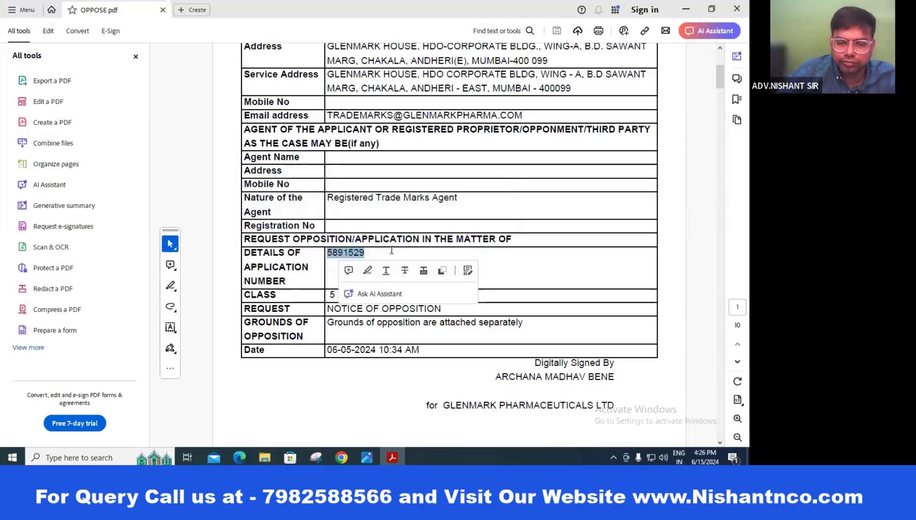
key(alt+Tab)
key(alt+Tab)
key(alt+Tab)
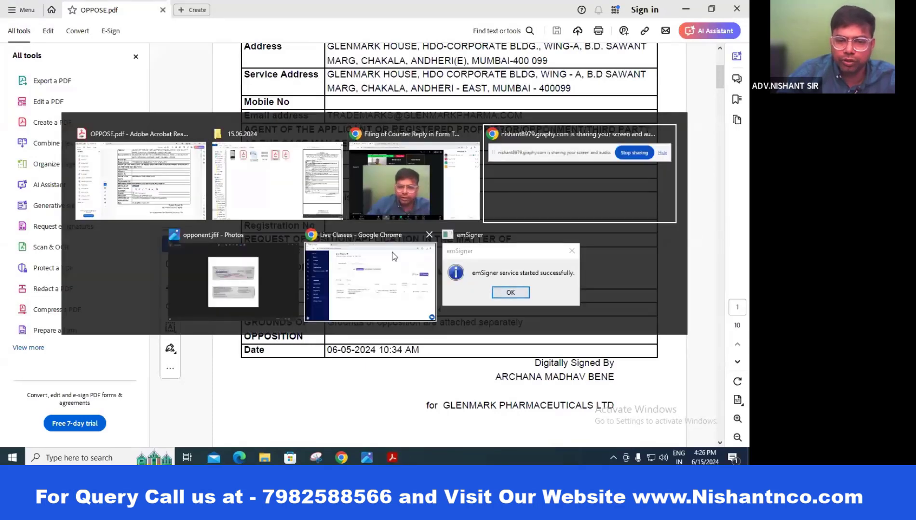
key(alt+Tab)
key(alt+Tab)
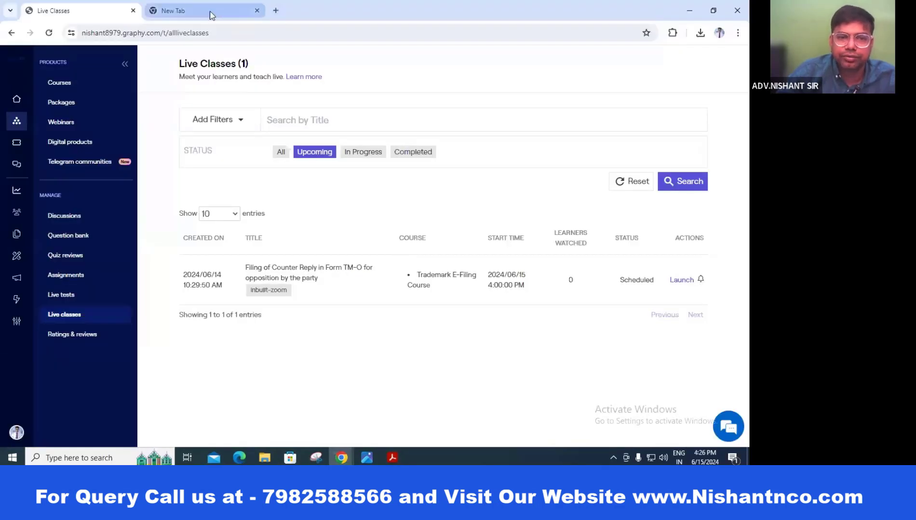
Step: From the IP India website, go to the Trade Mark Status service on the E-Register site
click(210, 14)
click(341, 458)
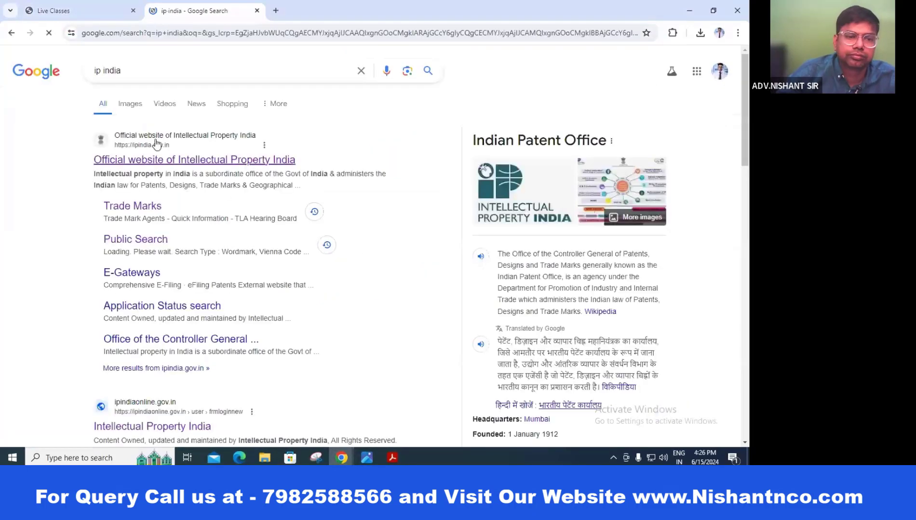
click(154, 155)
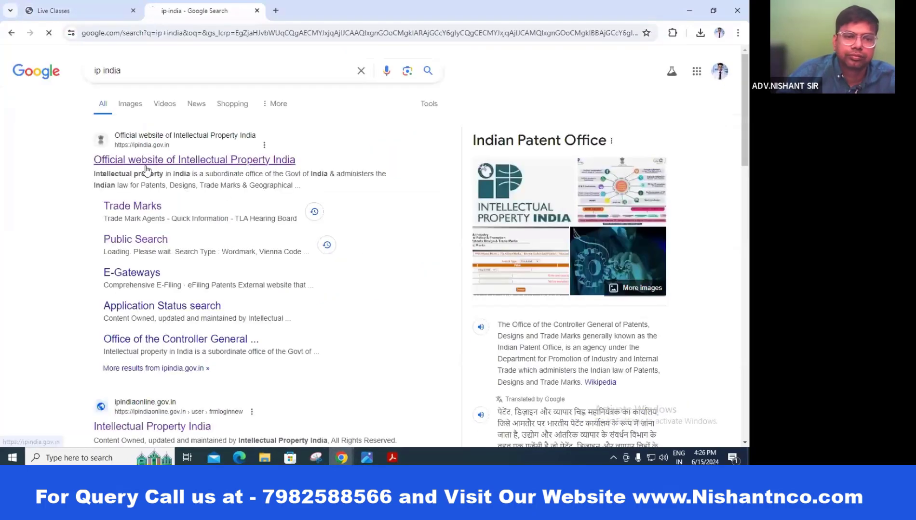
mouse_move(375, 126)
mouse_move(424, 172)
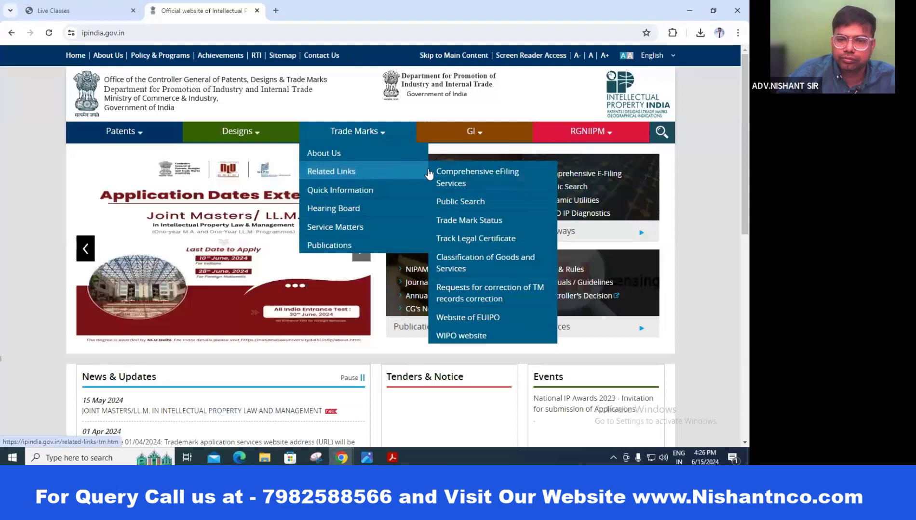
click(460, 221)
click(356, 186)
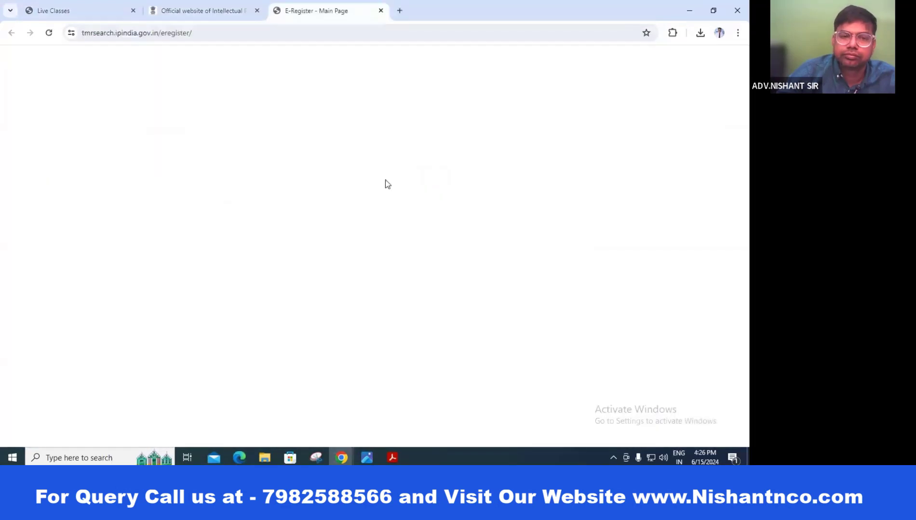
click(106, 166)
click(377, 172)
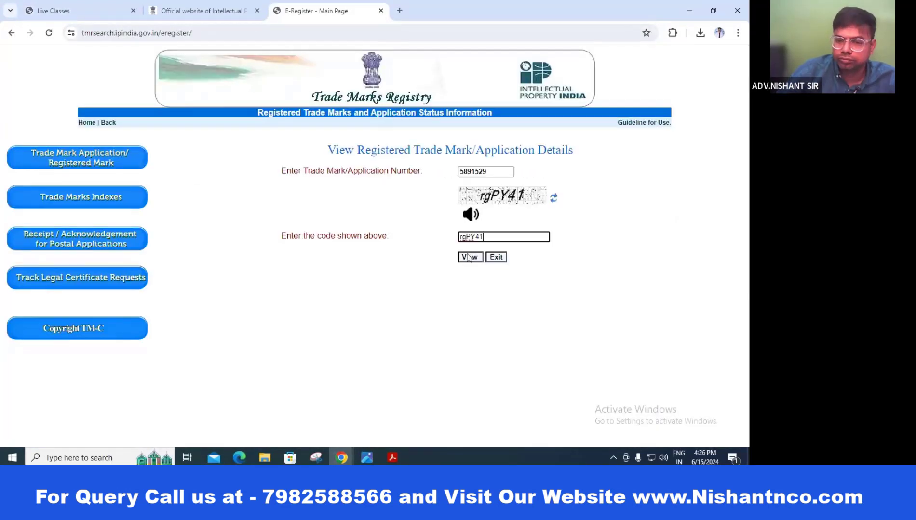
click(468, 258)
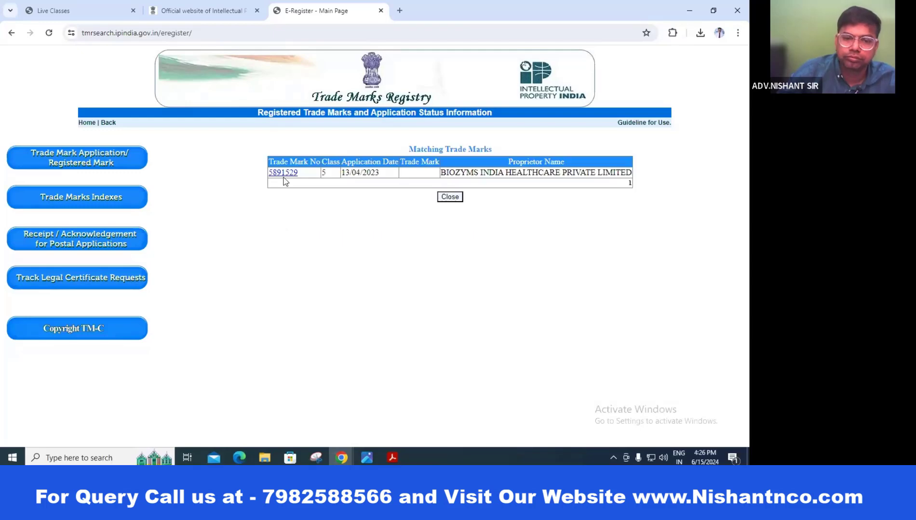
click(283, 173)
scroll(632, 225, down, 5)
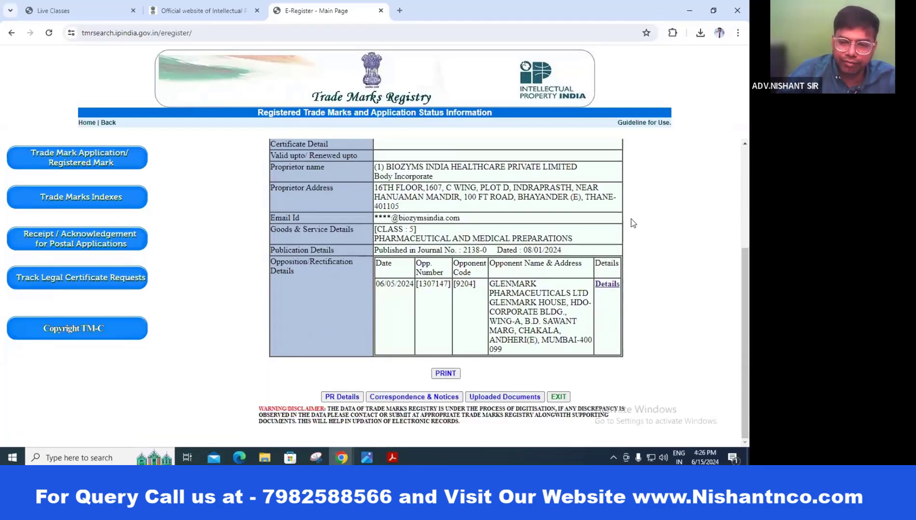
click(478, 397)
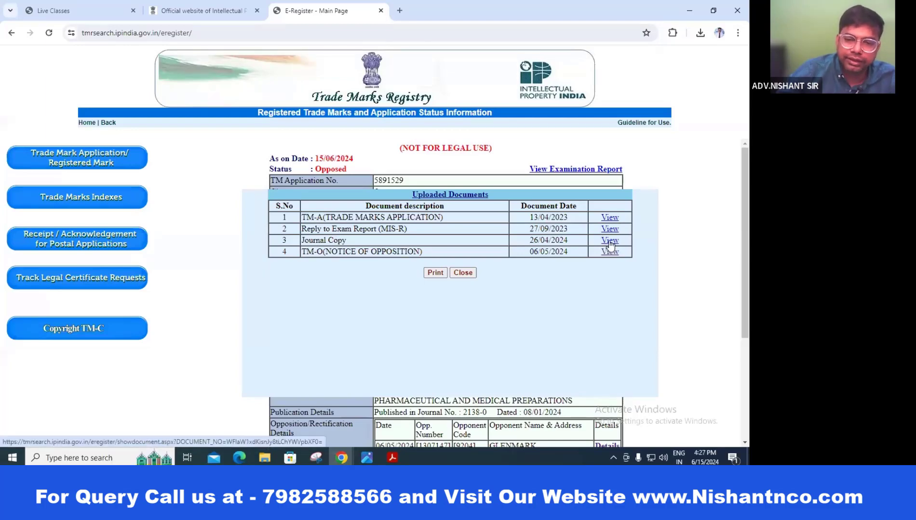
scroll(610, 246, down, 3)
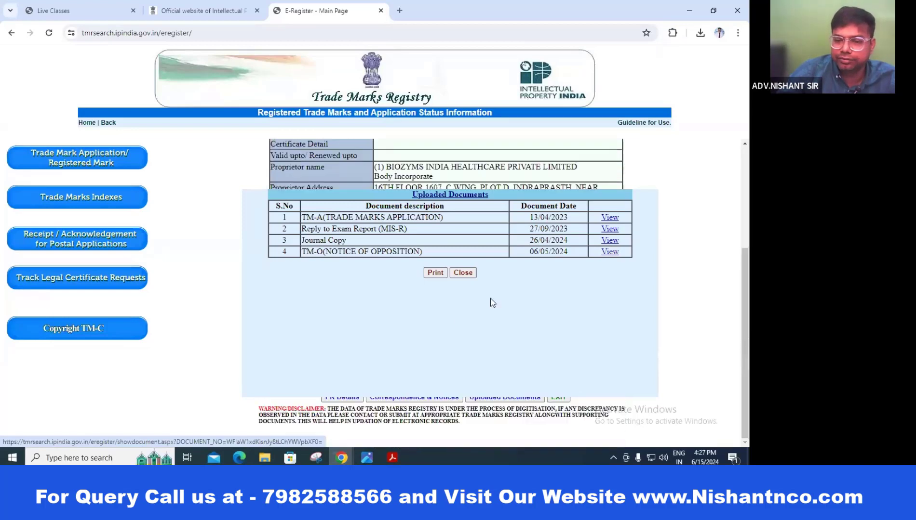
click(463, 273)
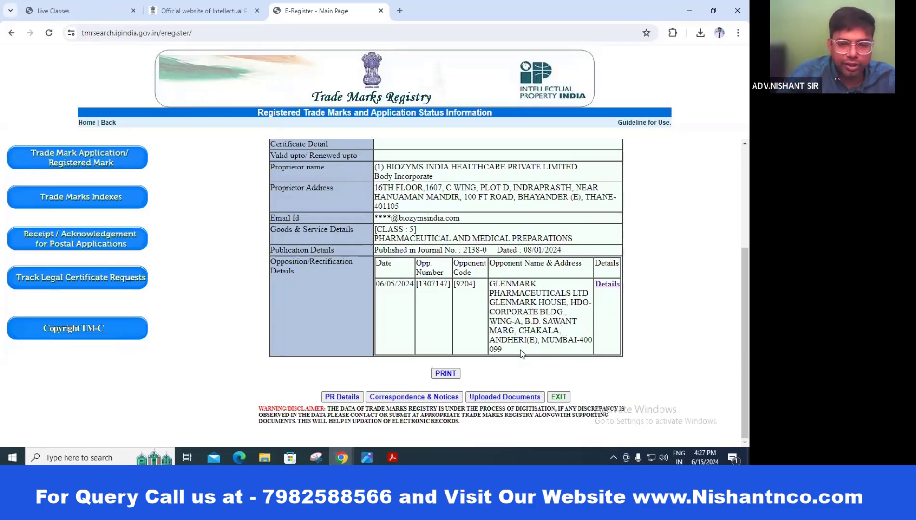
scroll(323, 262, up, 3)
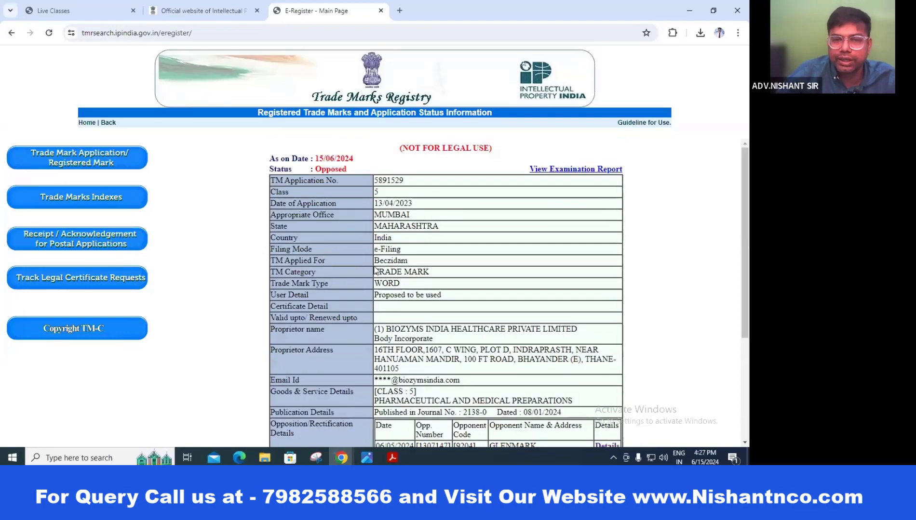
Step: Review the fee amount and applicant heading in OPPOSE.pdf, then briefly show the live class window
key(alt+Tab)
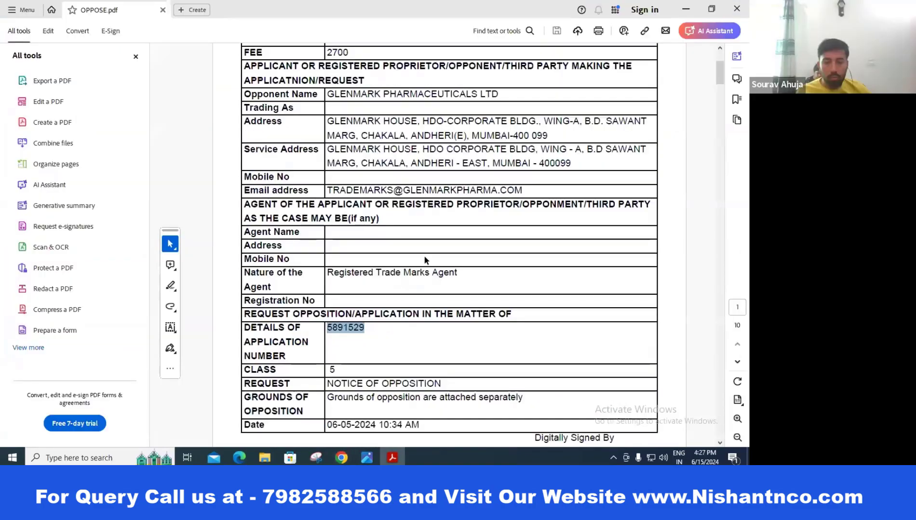
scroll(424, 260, up, 3)
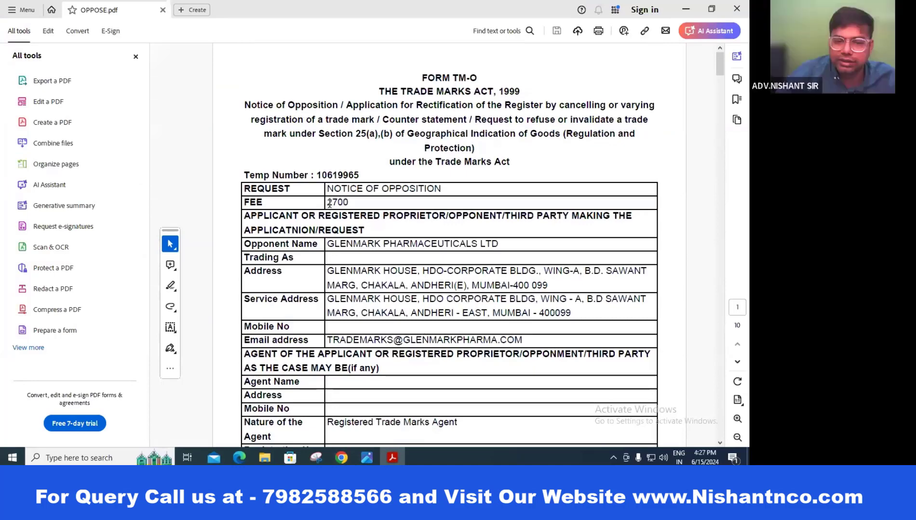
drag(329, 204, 445, 216)
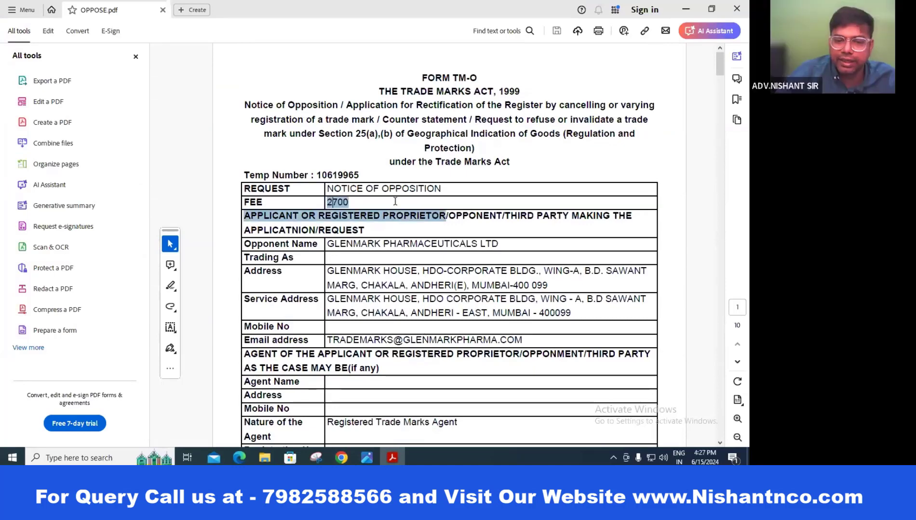
click(625, 253)
scroll(564, 255, down, 1)
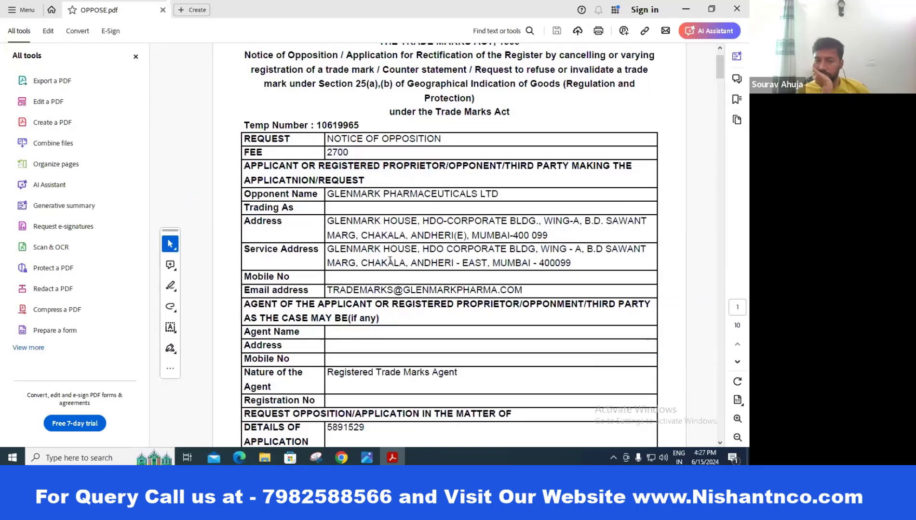
scroll(390, 260, down, 12)
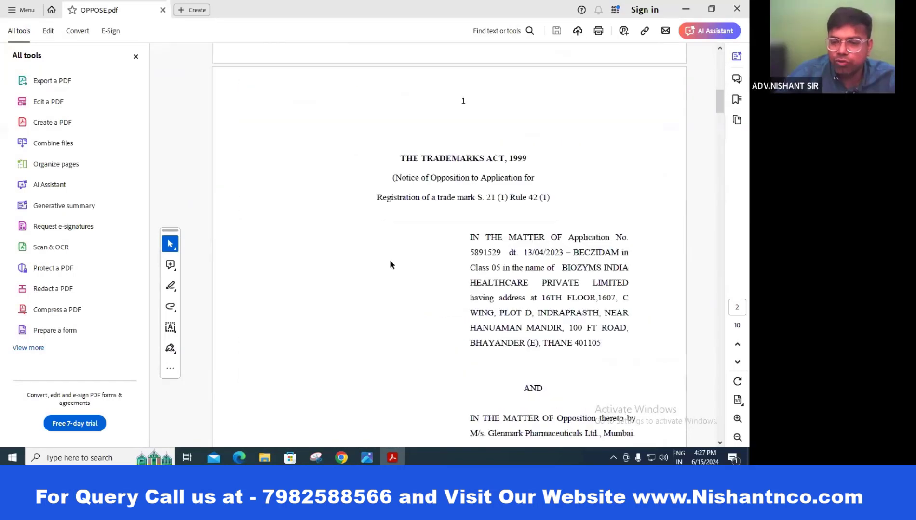
scroll(391, 262, down, 4)
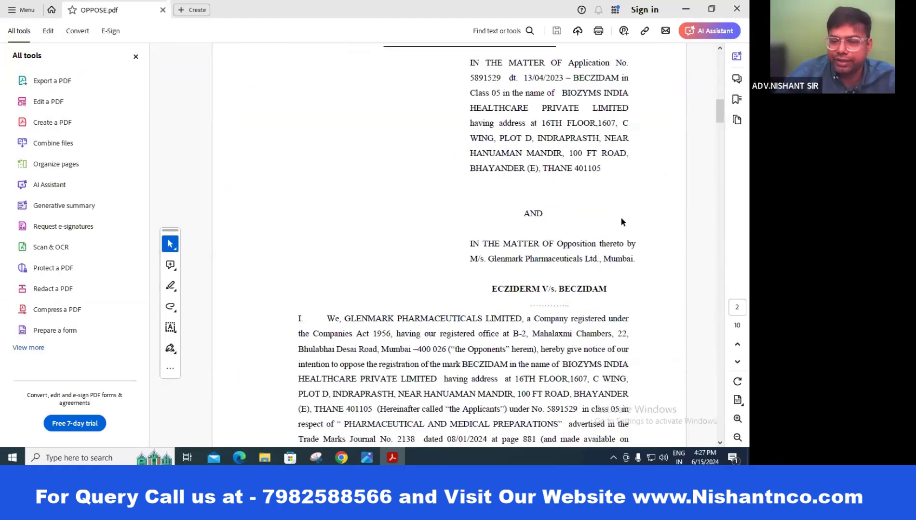
scroll(572, 186, up, 4)
scroll(572, 187, up, 15)
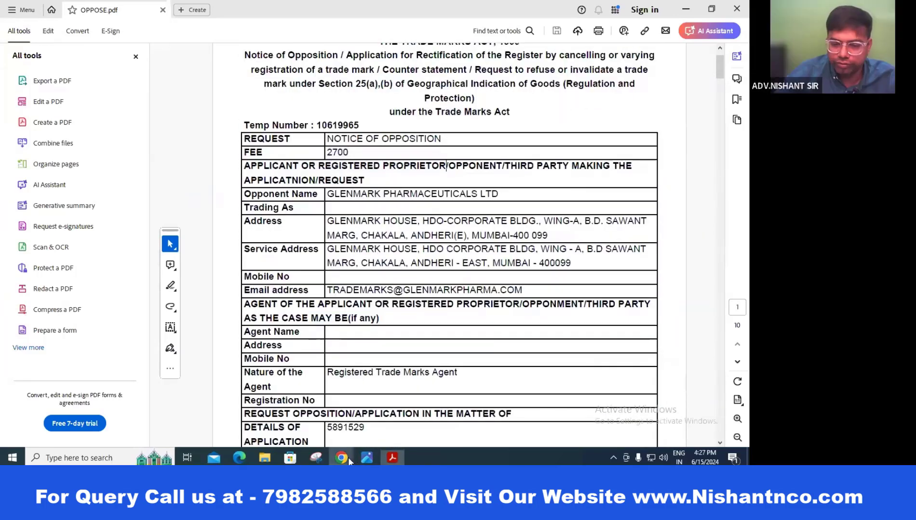
mouse_move(343, 458)
click(456, 428)
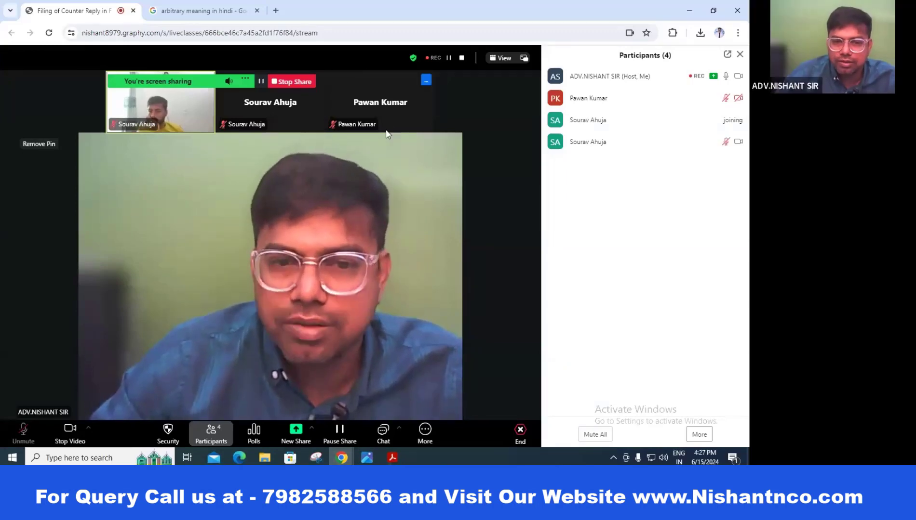
key(alt+Tab)
scroll(494, 211, down, 2)
scroll(494, 211, down, 10)
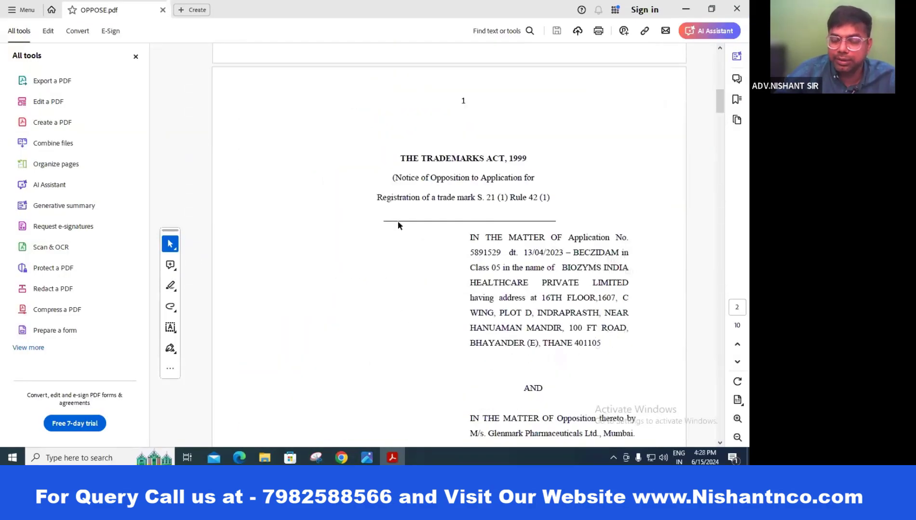
scroll(471, 194, up, 5)
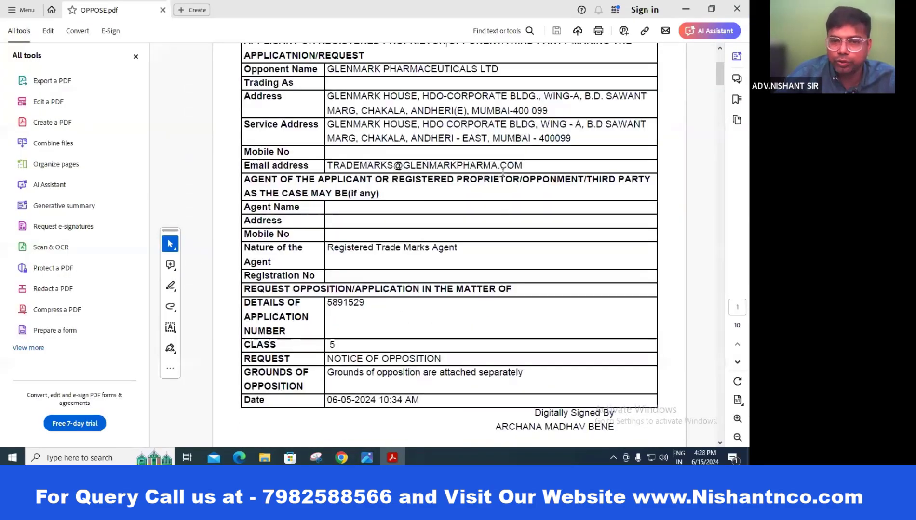
scroll(503, 173, down, 8)
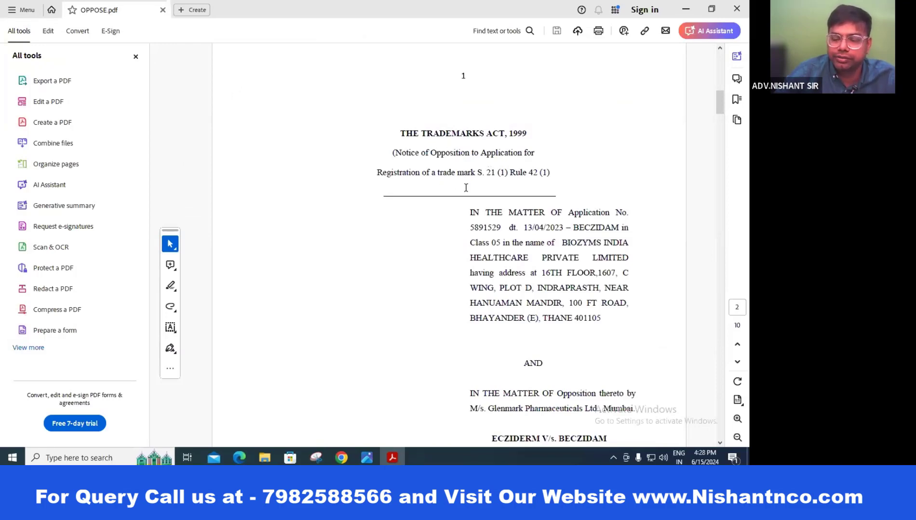
scroll(547, 176, down, 3)
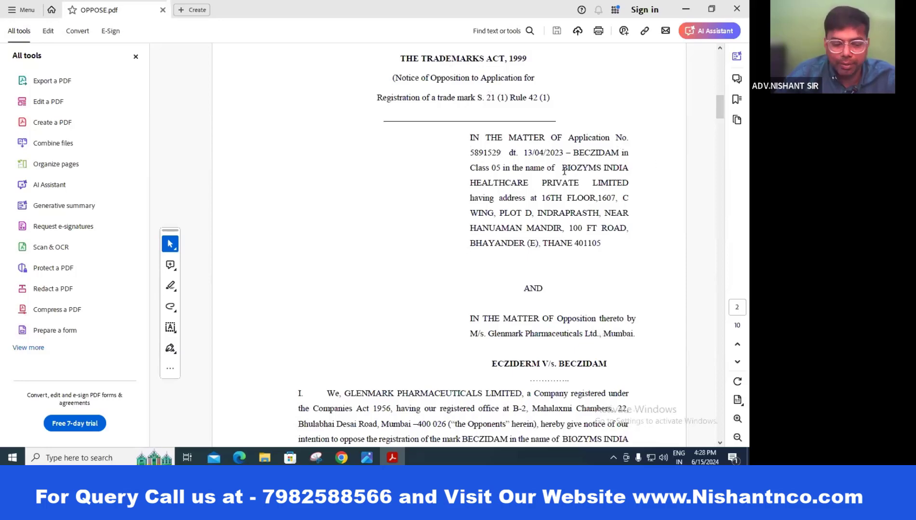
key(alt+Tab)
key(alt+Tab)
key(Tab)
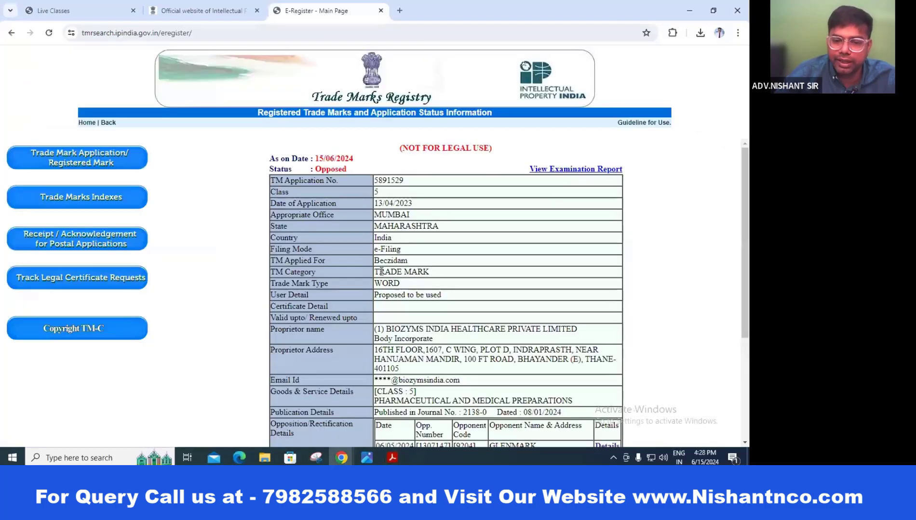
Step: Highlight the applied-for mark Beczidam in the TM Applied For row
drag(375, 260, 424, 267)
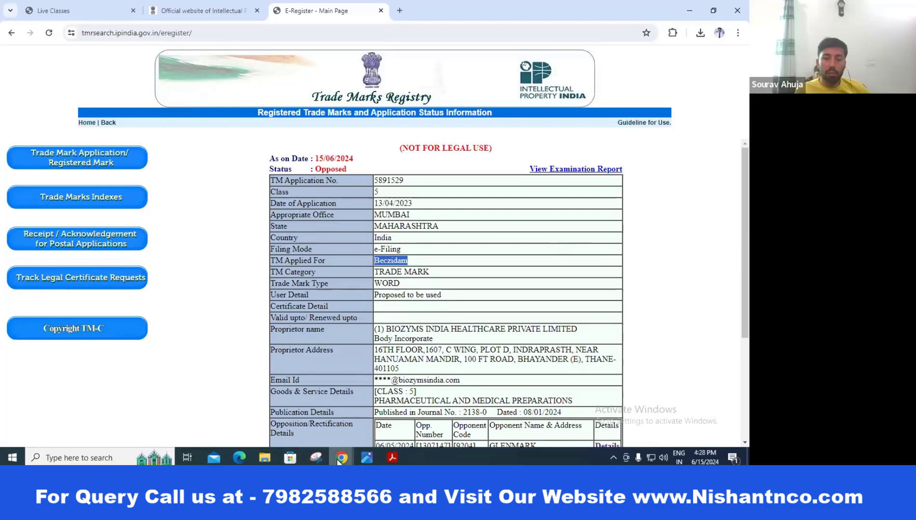
mouse_move(339, 460)
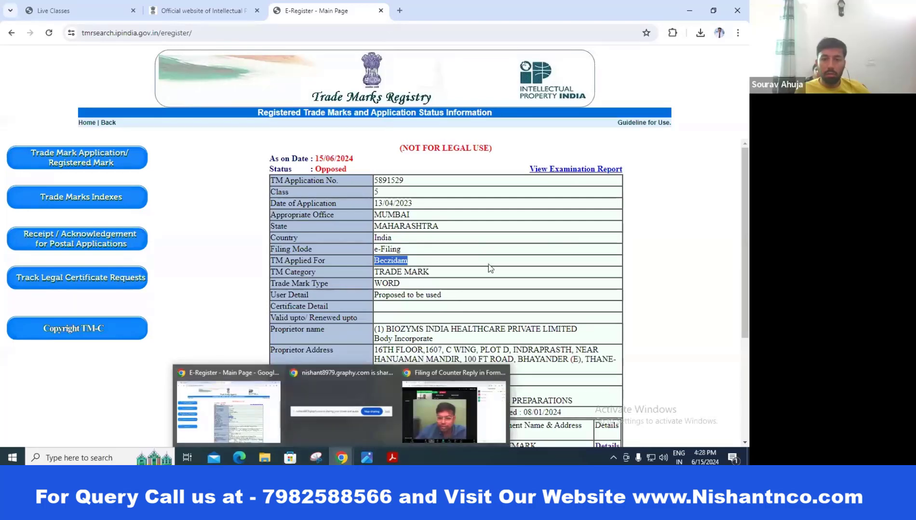
click(377, 272)
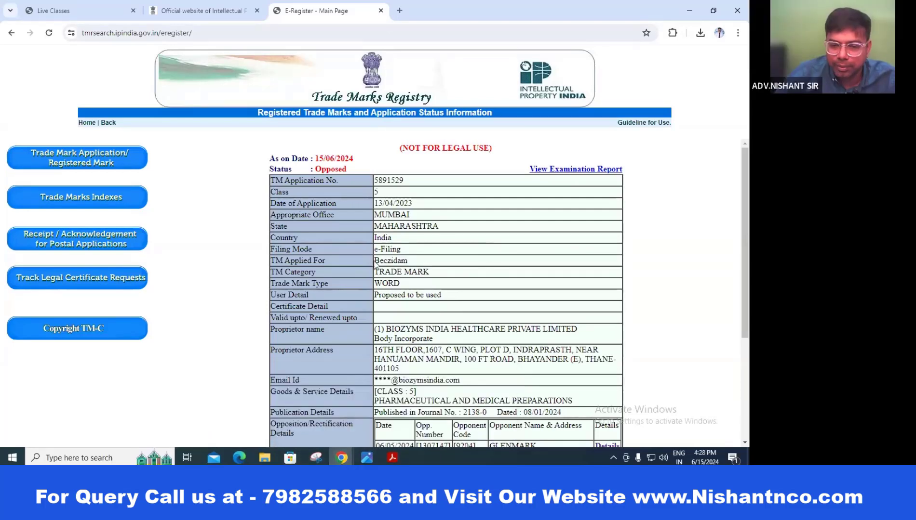
drag(375, 261, 408, 261)
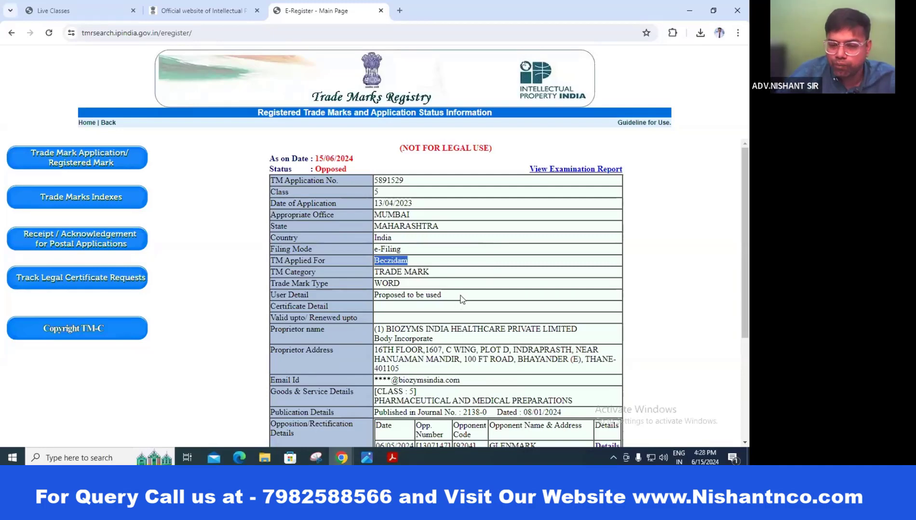
click(462, 275)
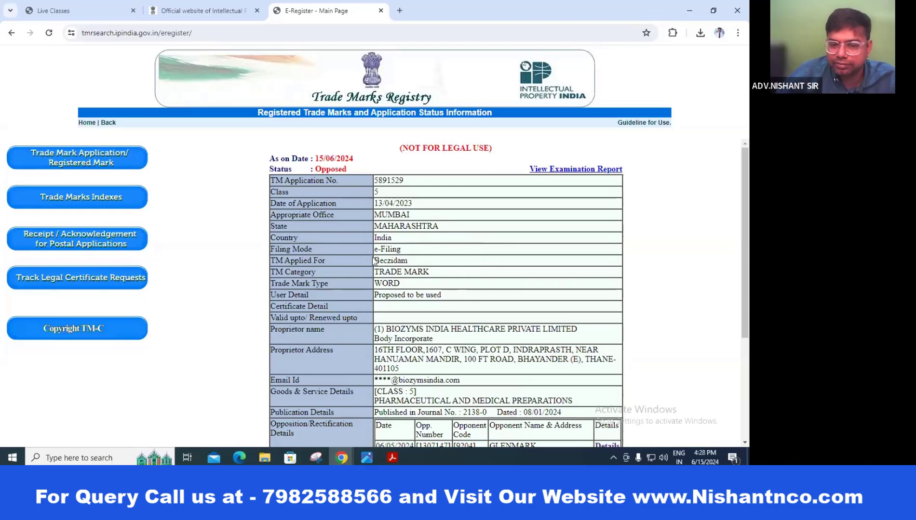
drag(373, 260, 461, 263)
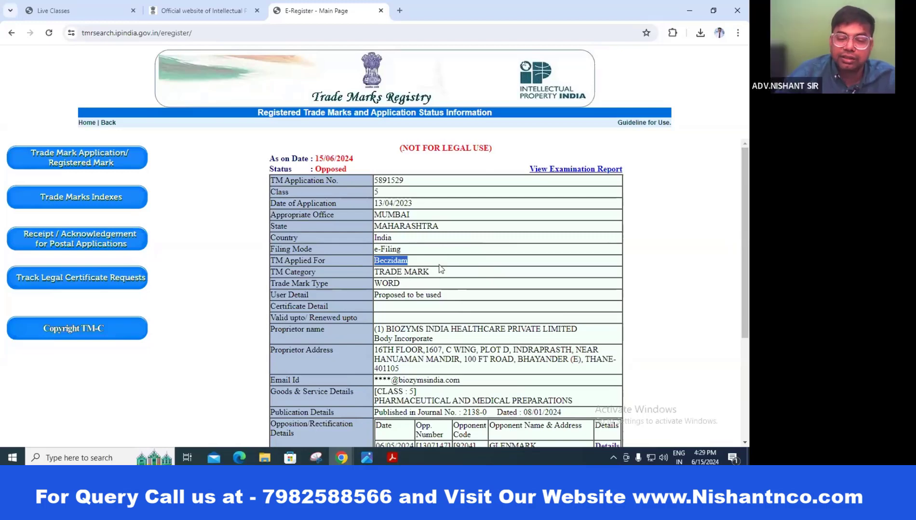
scroll(551, 276, down, 3)
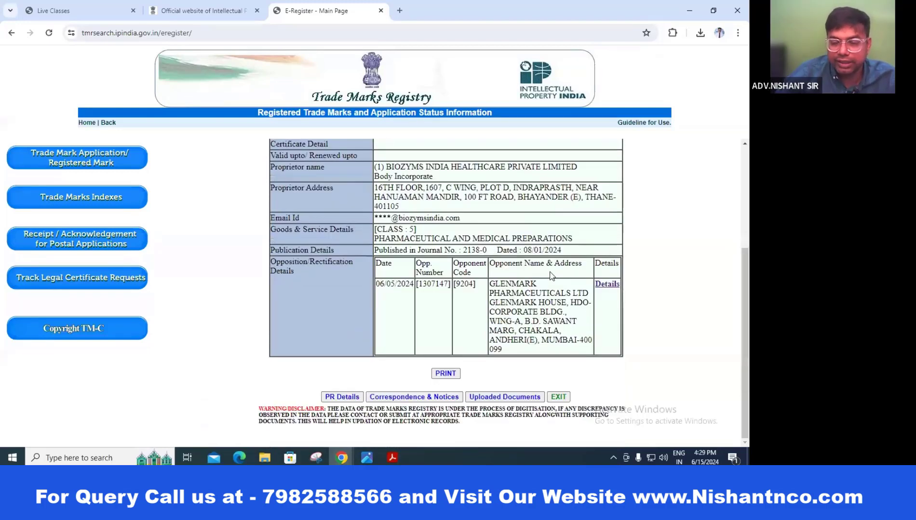
scroll(551, 275, up, 3)
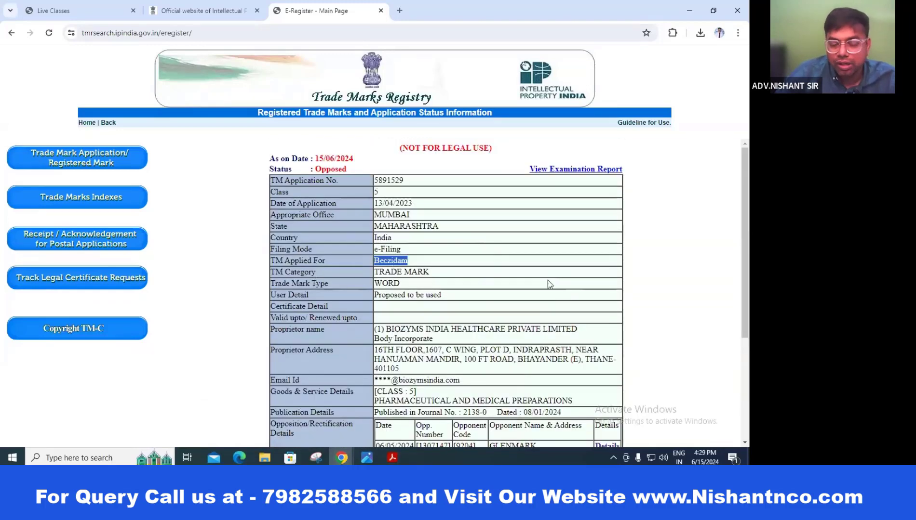
scroll(493, 284, down, 1)
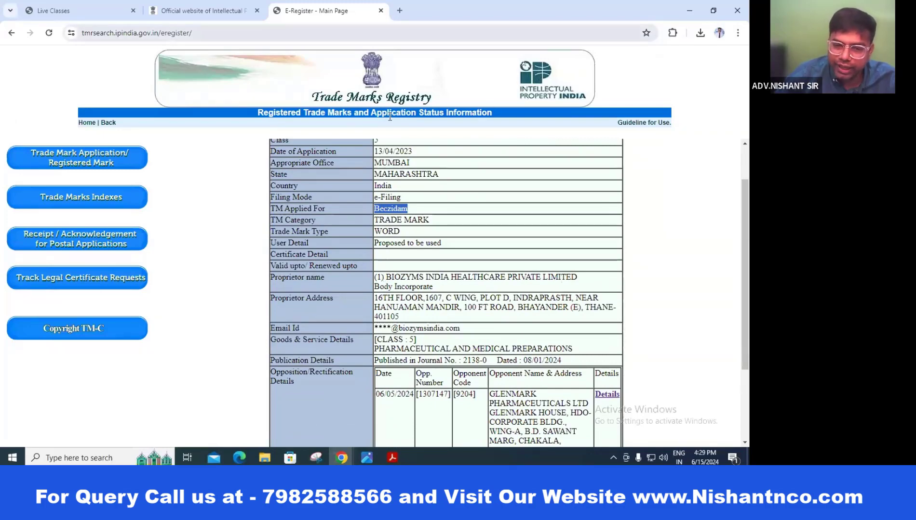
scroll(522, 300, down, 3)
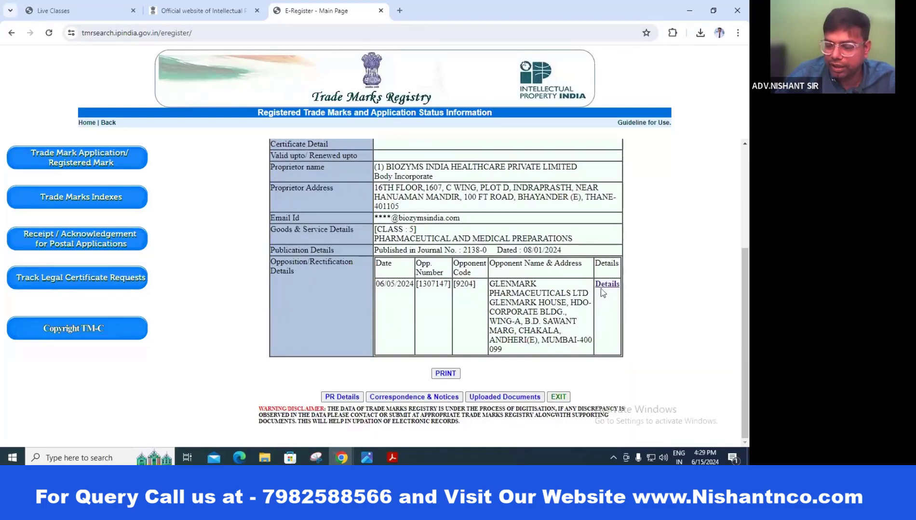
click(497, 398)
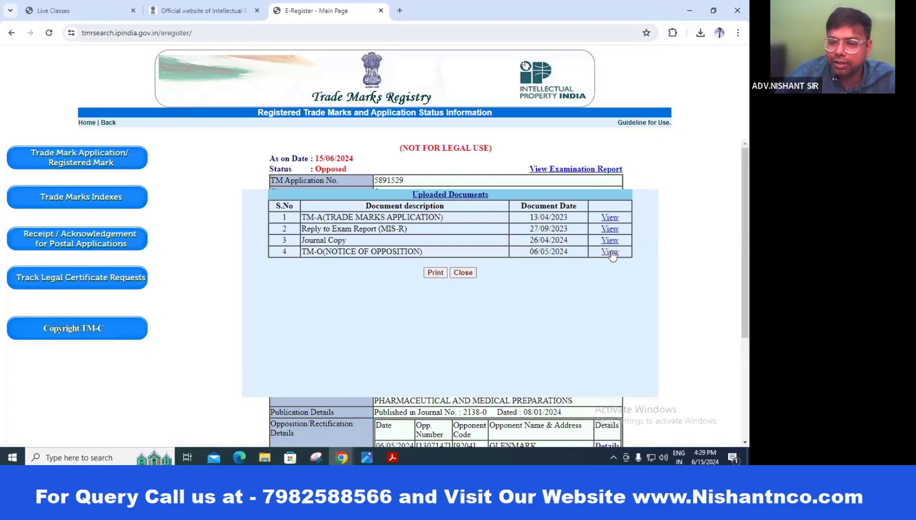
click(463, 273)
scroll(618, 386, down, 4)
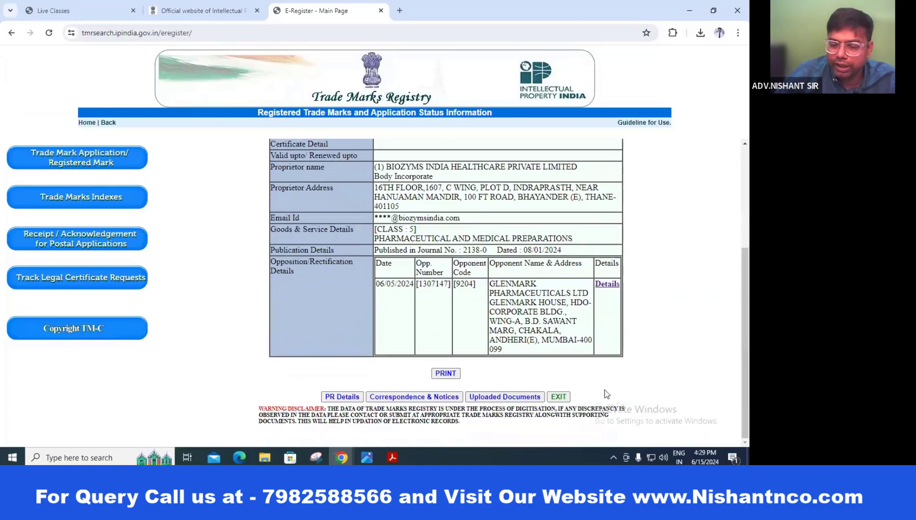
click(399, 455)
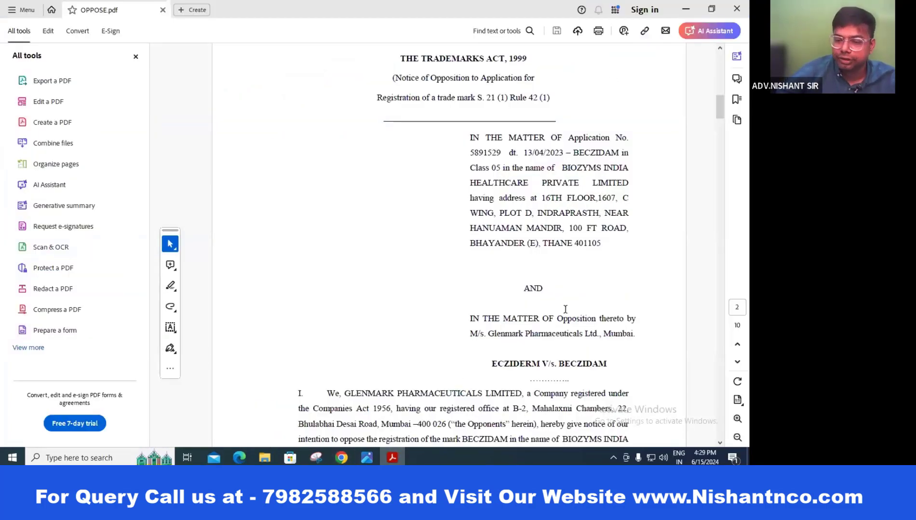
scroll(564, 309, down, 3)
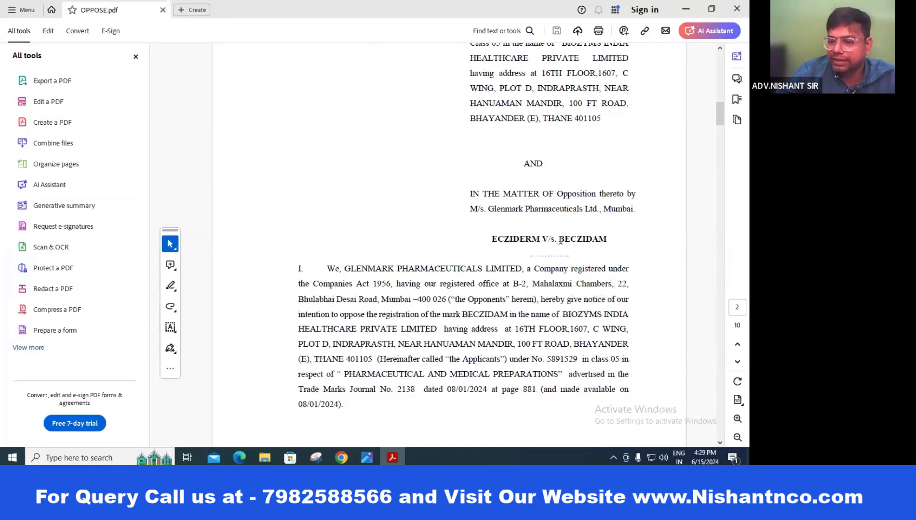
drag(558, 240, 622, 239)
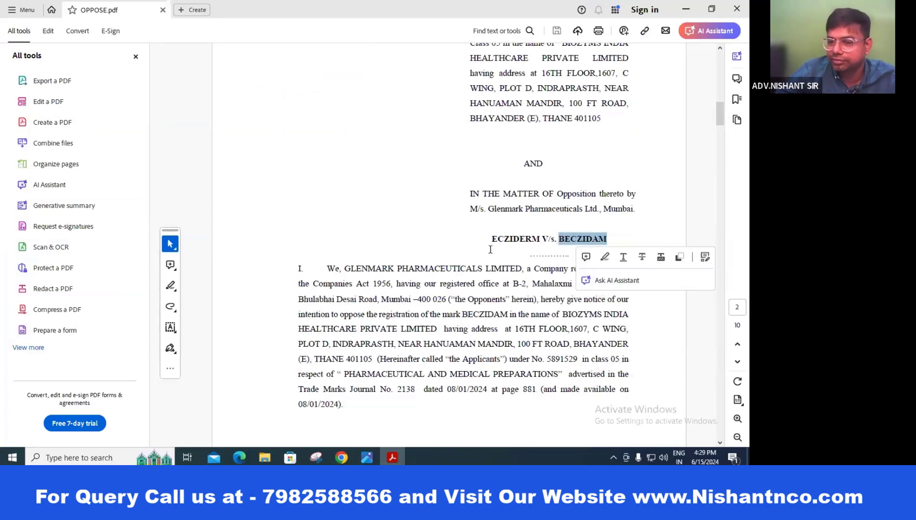
click(512, 250)
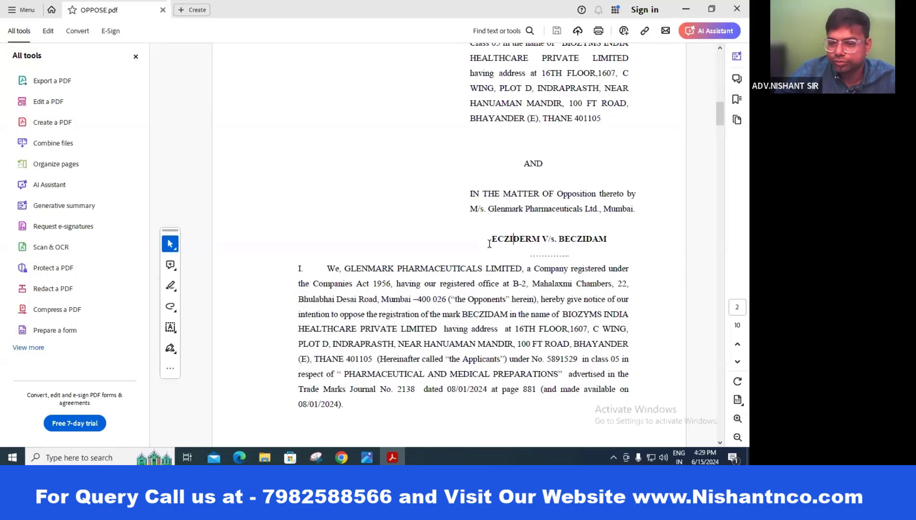
drag(558, 241, 602, 242)
click(544, 241)
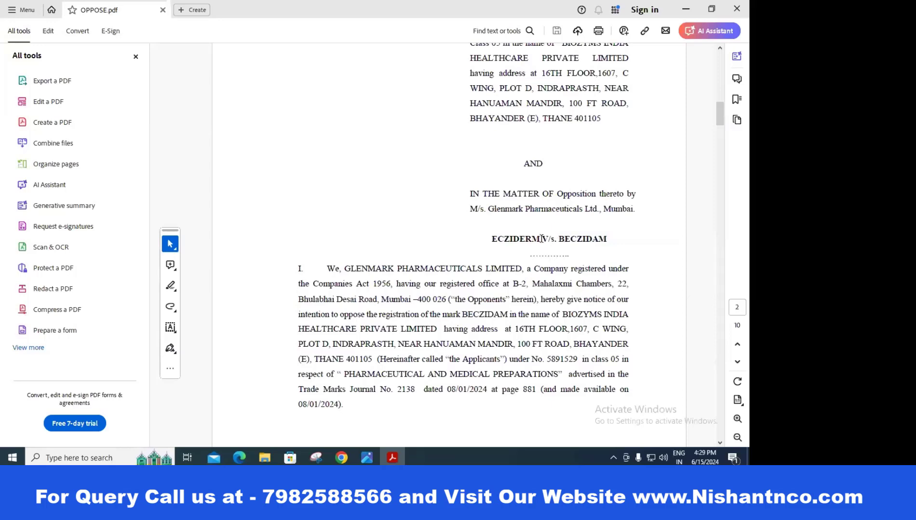
drag(541, 239, 491, 240)
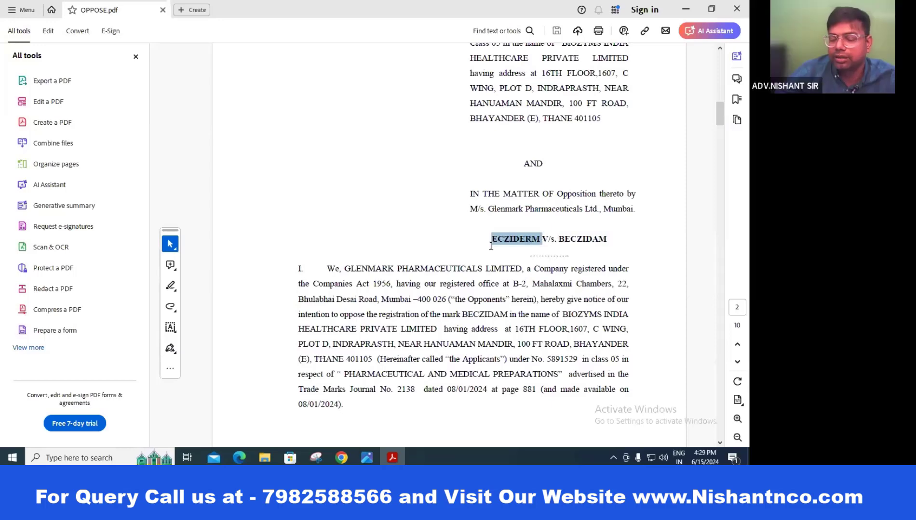
click(465, 242)
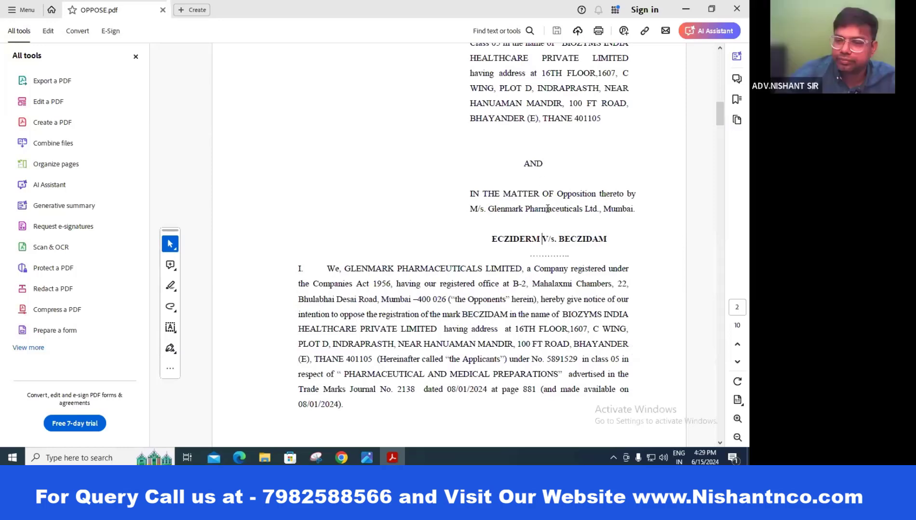
scroll(548, 221, down, 1)
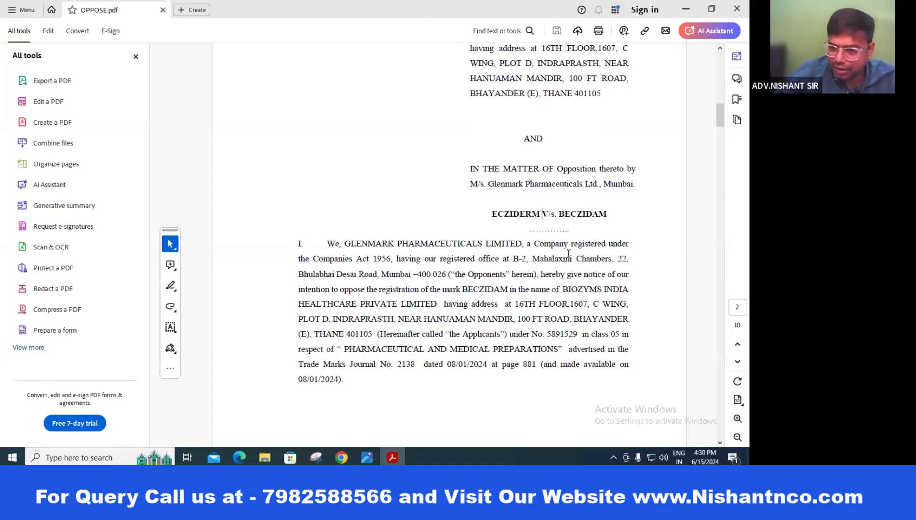
Step: Read through the remaining pages of the opposition notice down to its verification
scroll(623, 254, down, 2)
scroll(623, 254, down, 1)
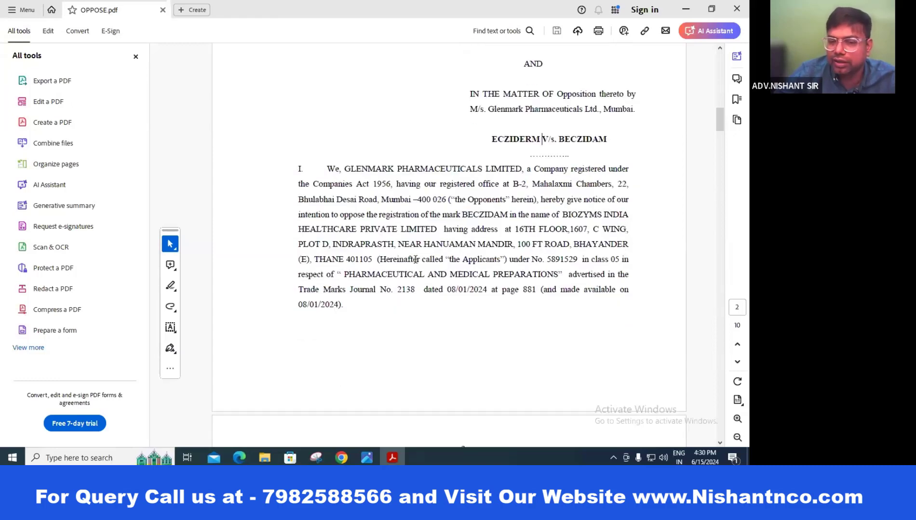
scroll(425, 242, down, 2)
scroll(514, 237, down, 10)
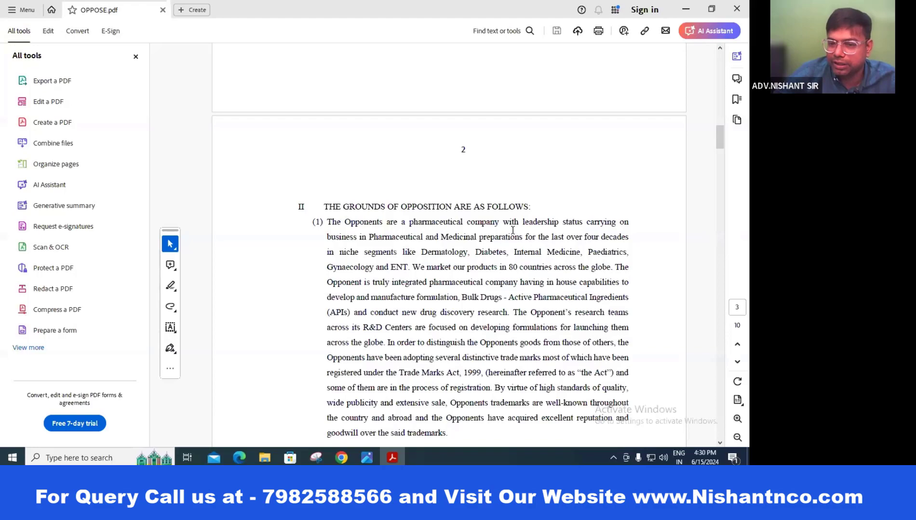
scroll(636, 238, down, 5)
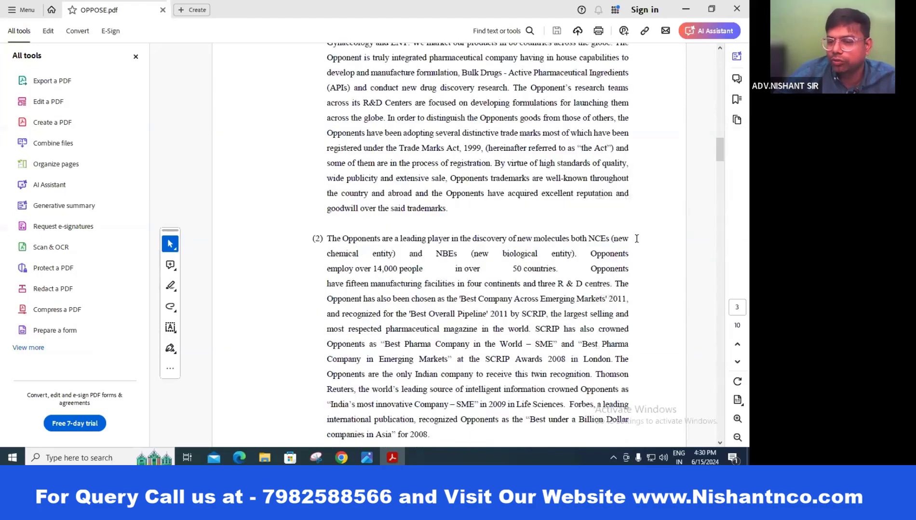
scroll(603, 277, down, 12)
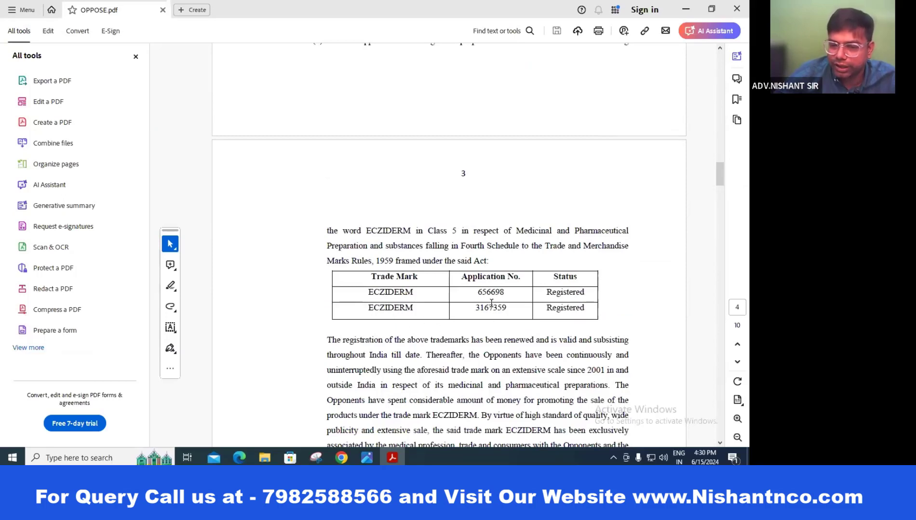
scroll(492, 301, down, 6)
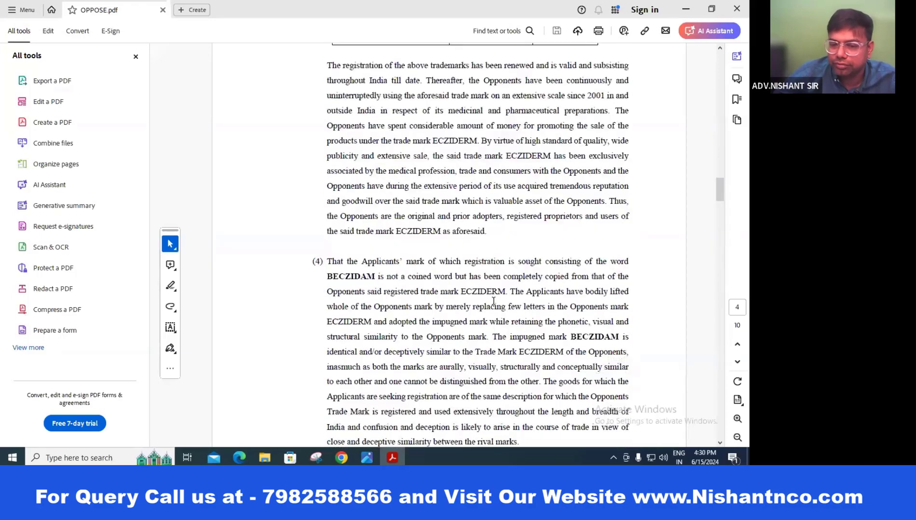
scroll(493, 301, down, 14)
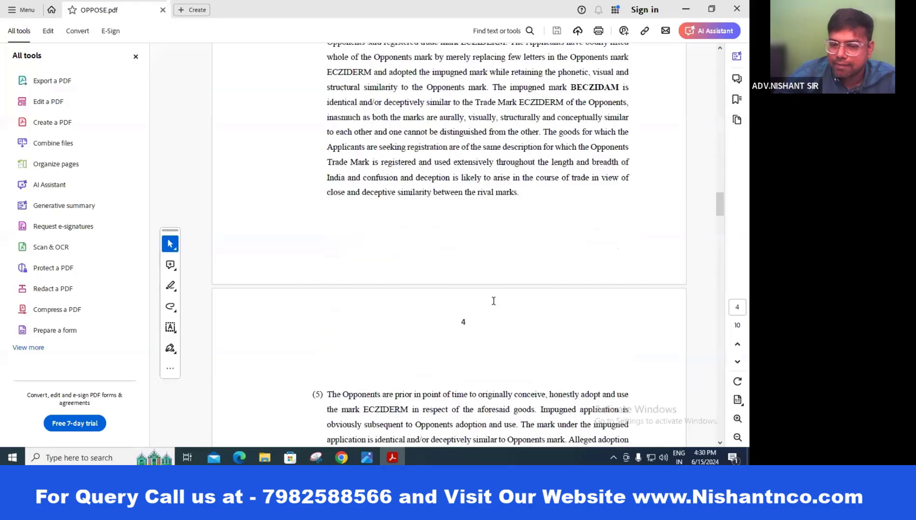
scroll(494, 301, down, 15)
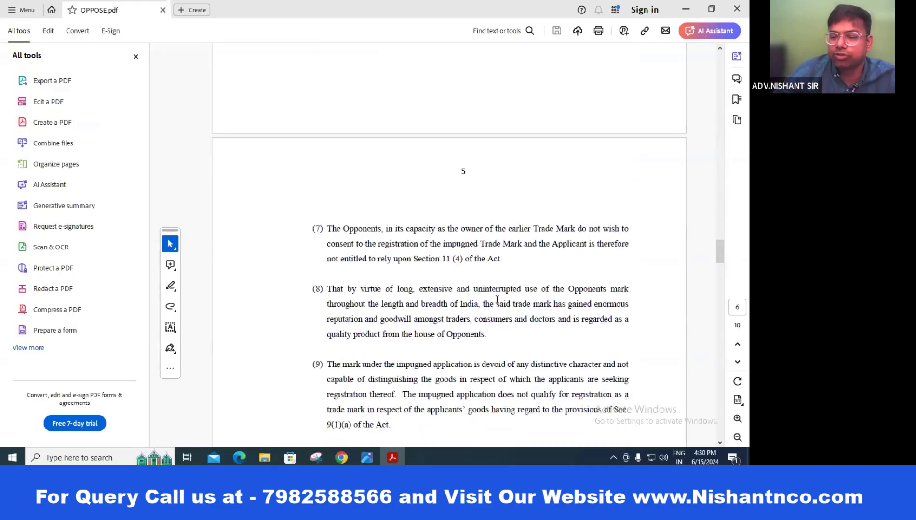
scroll(496, 301, down, 18)
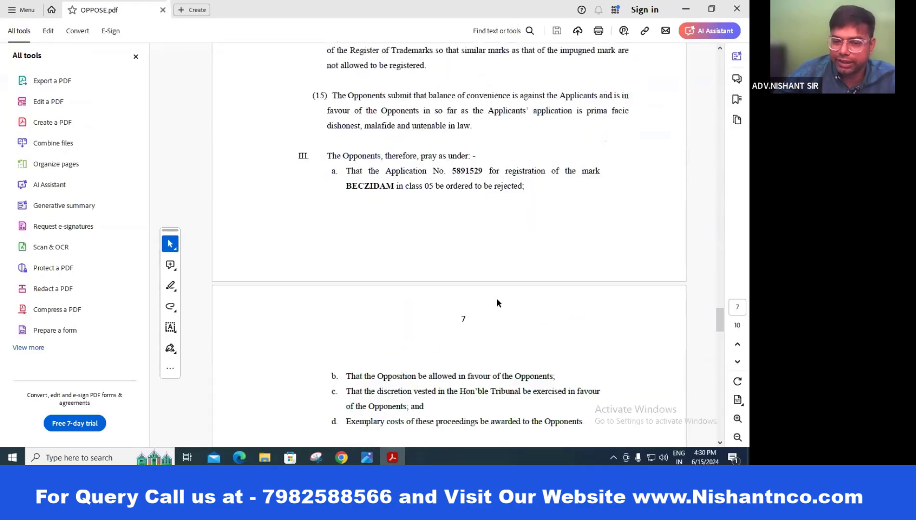
Step: Continue to the board resolution page, then close the OPPOSE PDF
scroll(495, 302, up, 8)
scroll(496, 302, down, 3)
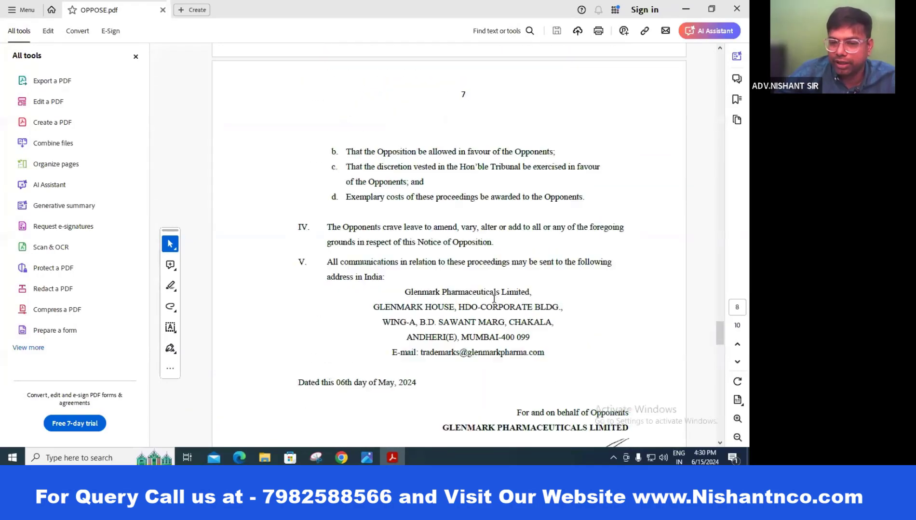
scroll(495, 302, up, 5)
scroll(494, 303, up, 5)
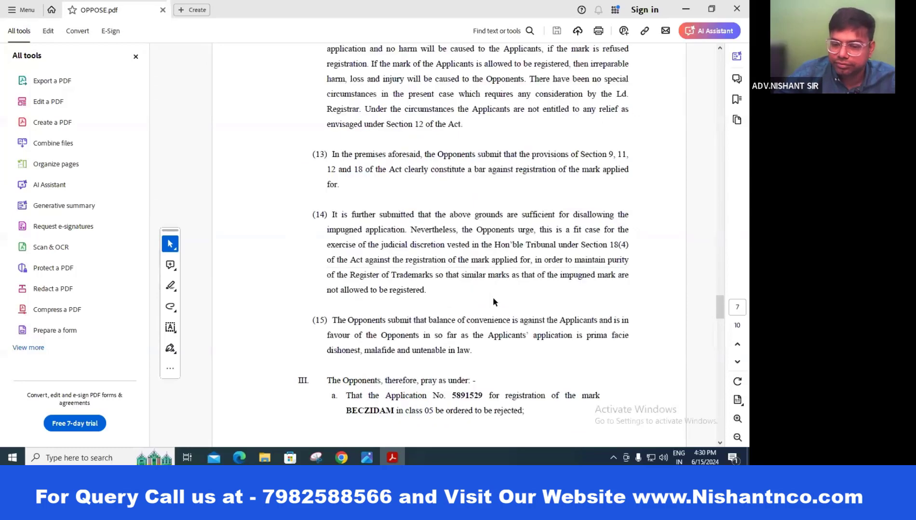
scroll(491, 296, down, 12)
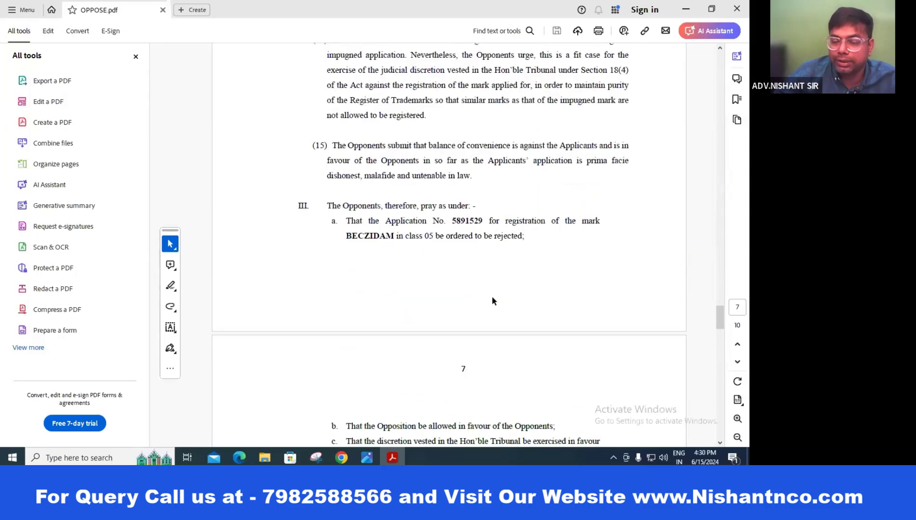
scroll(492, 297, down, 20)
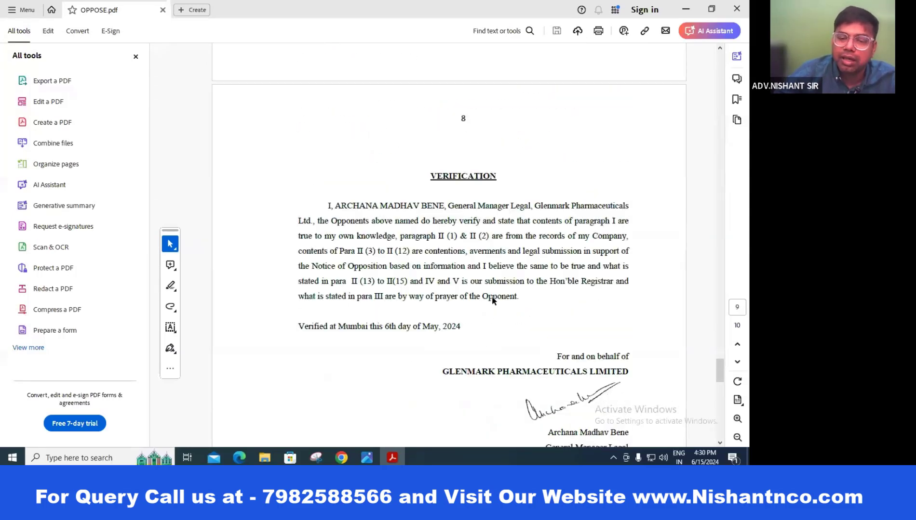
scroll(492, 298, down, 6)
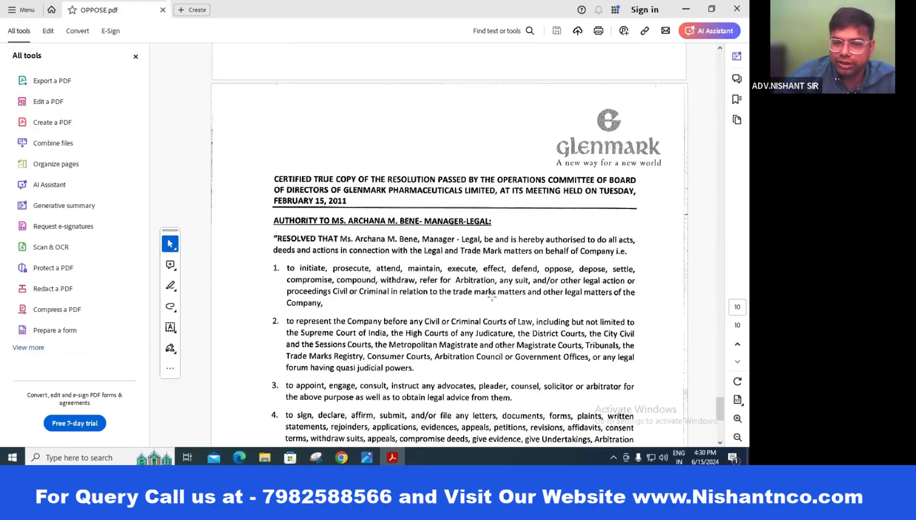
scroll(501, 298, down, 6)
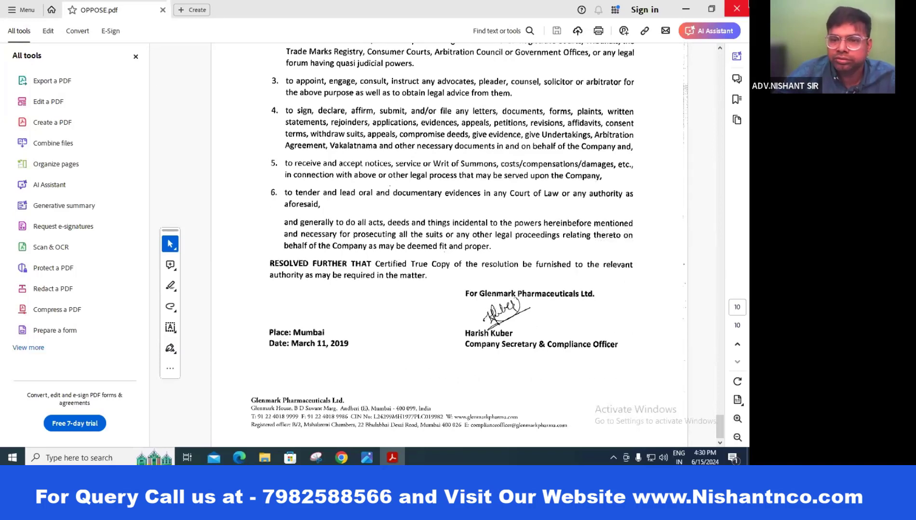
click(736, 8)
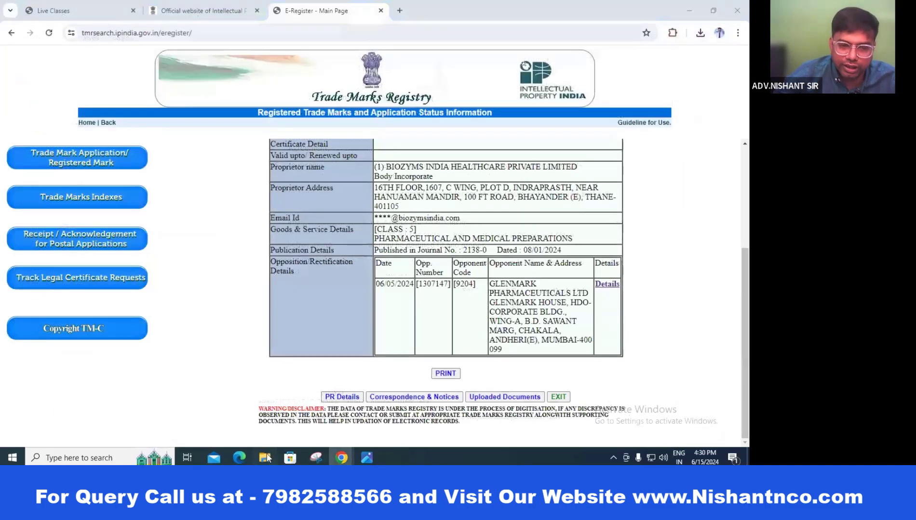
click(265, 458)
double_click(236, 77)
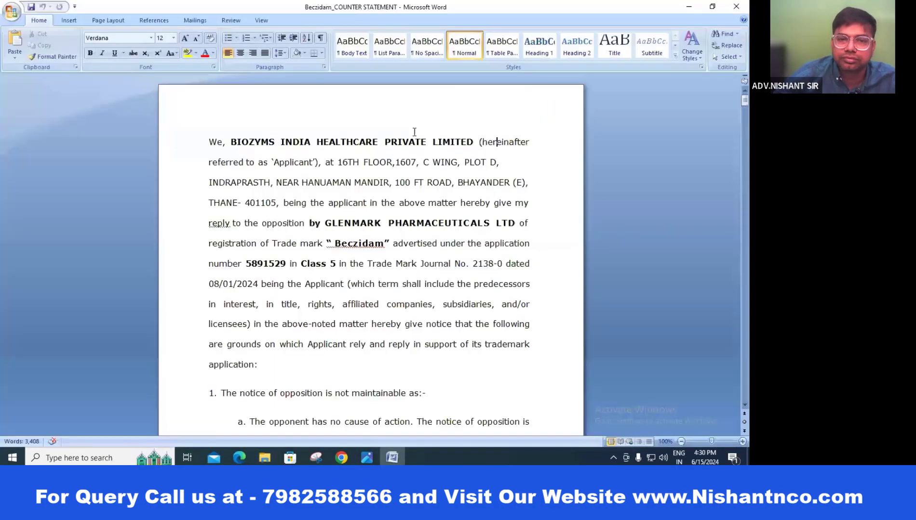
key(alt+Tab)
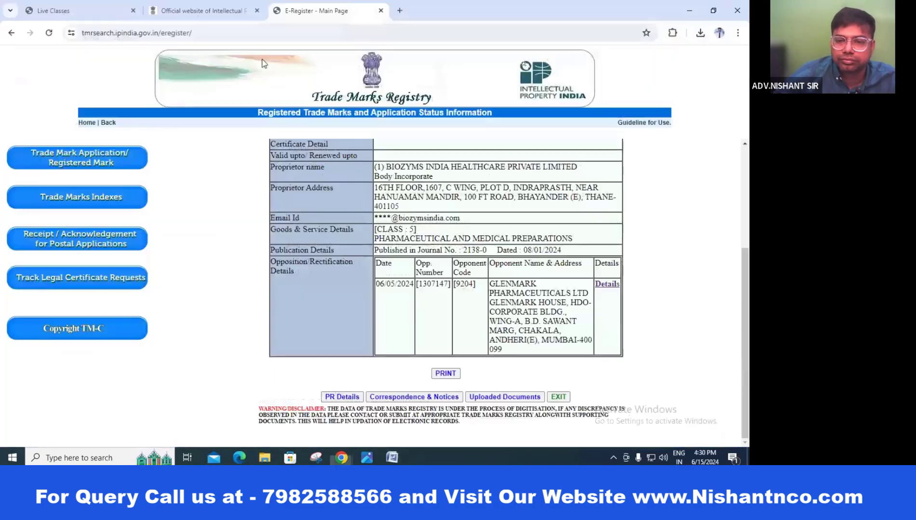
scroll(432, 196, up, 3)
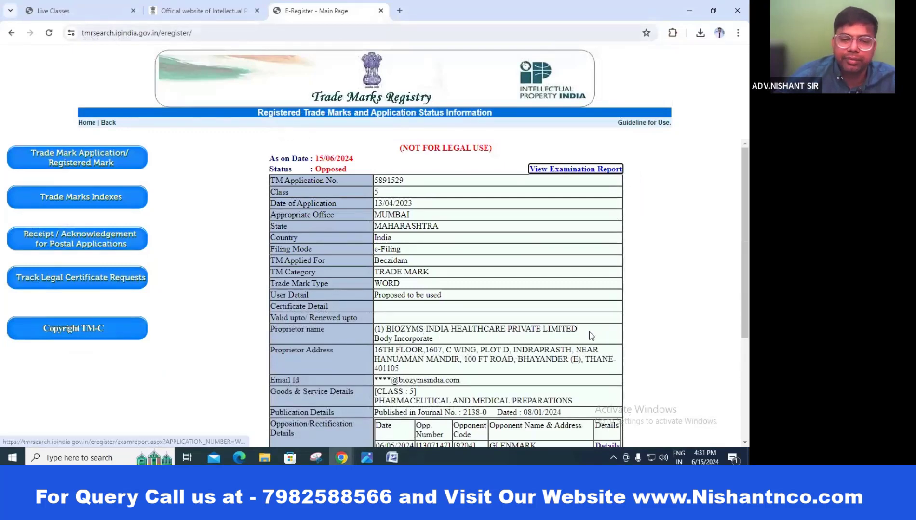
key(alt+Tab)
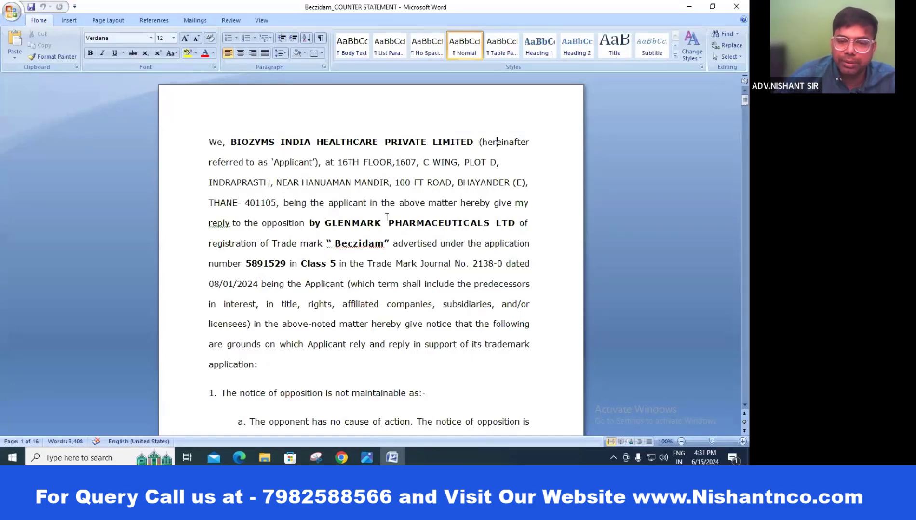
key(alt+Tab)
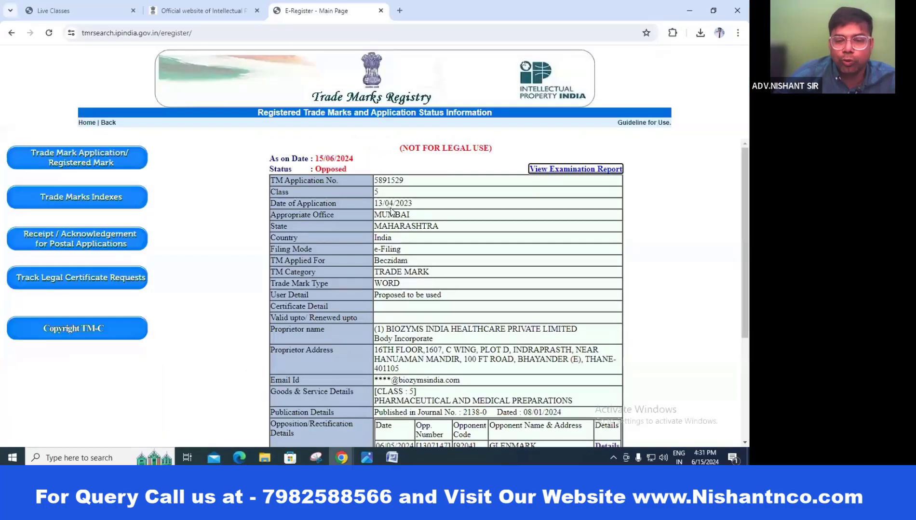
scroll(392, 207, down, 2)
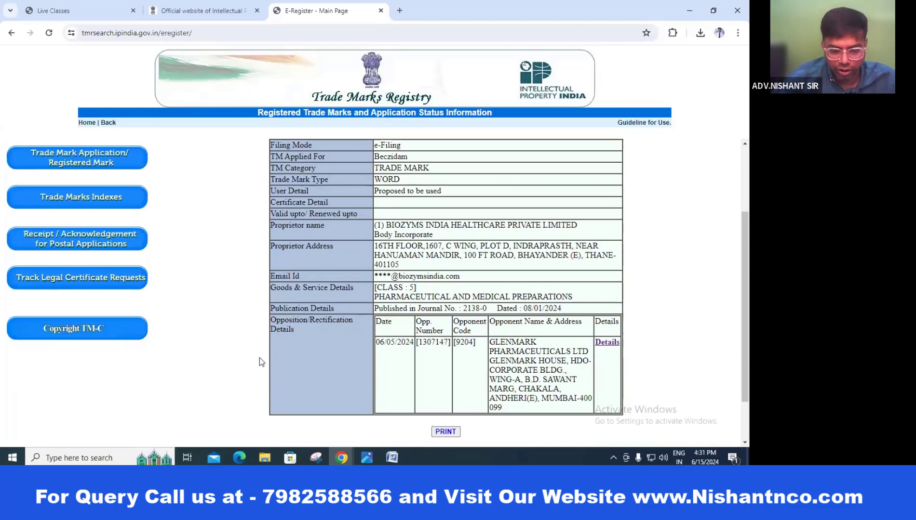
key(alt+Tab)
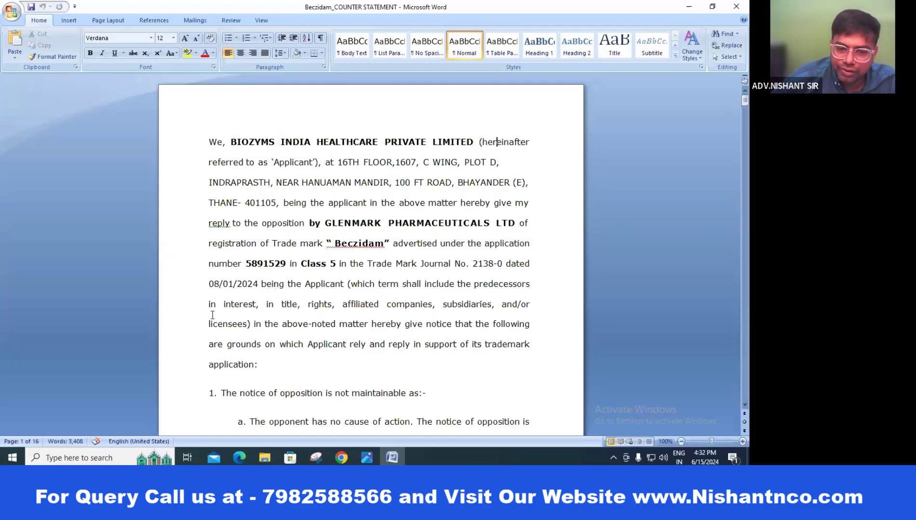
scroll(551, 305, down, 2)
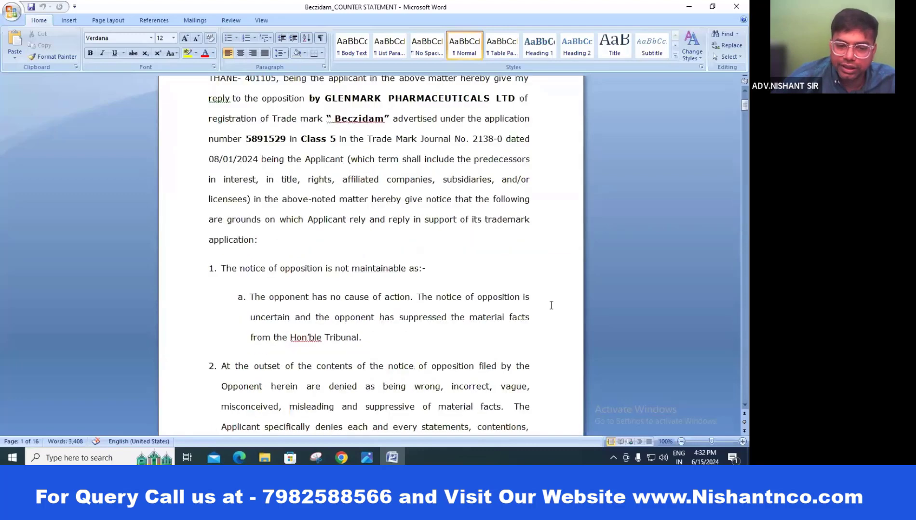
scroll(550, 305, down, 1)
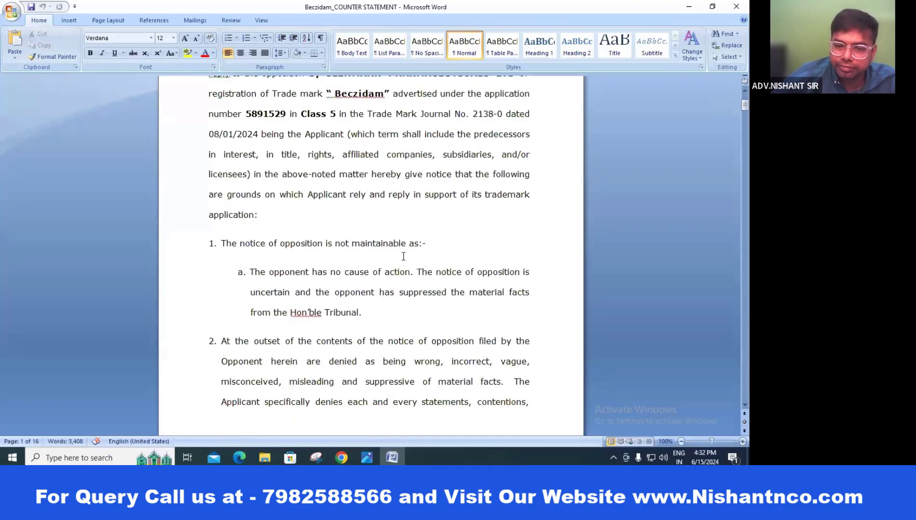
scroll(404, 253, down, 3)
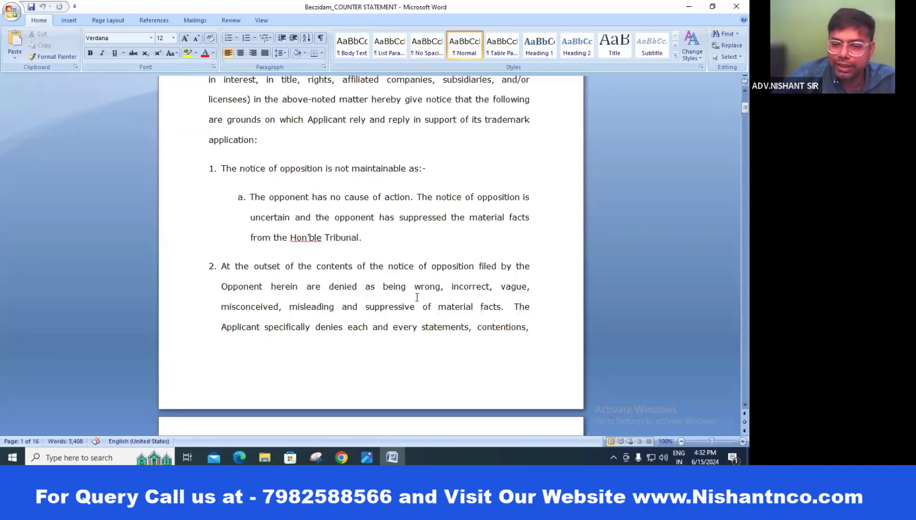
scroll(485, 276, down, 9)
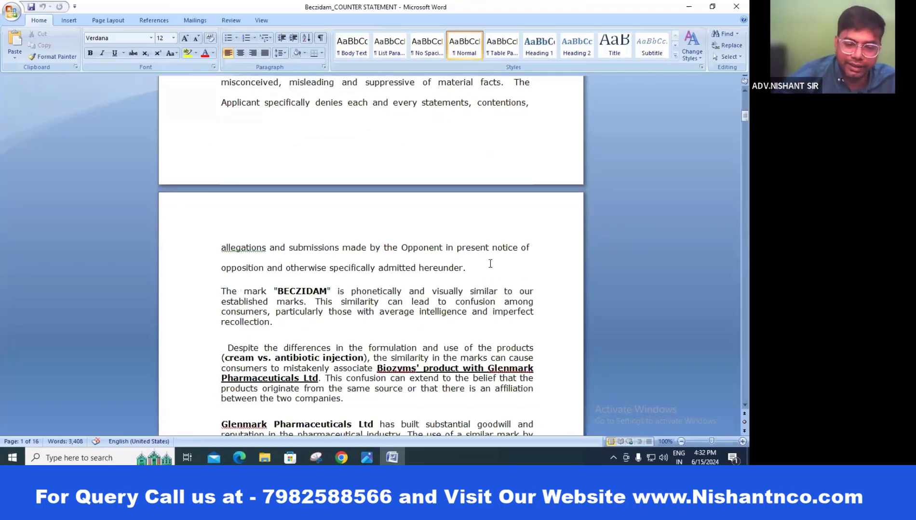
scroll(490, 264, up, 5)
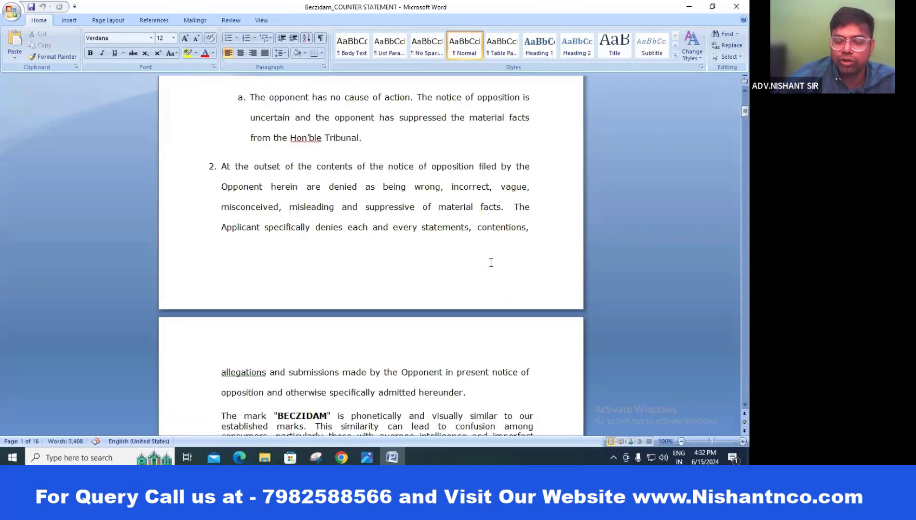
scroll(486, 211, down, 6)
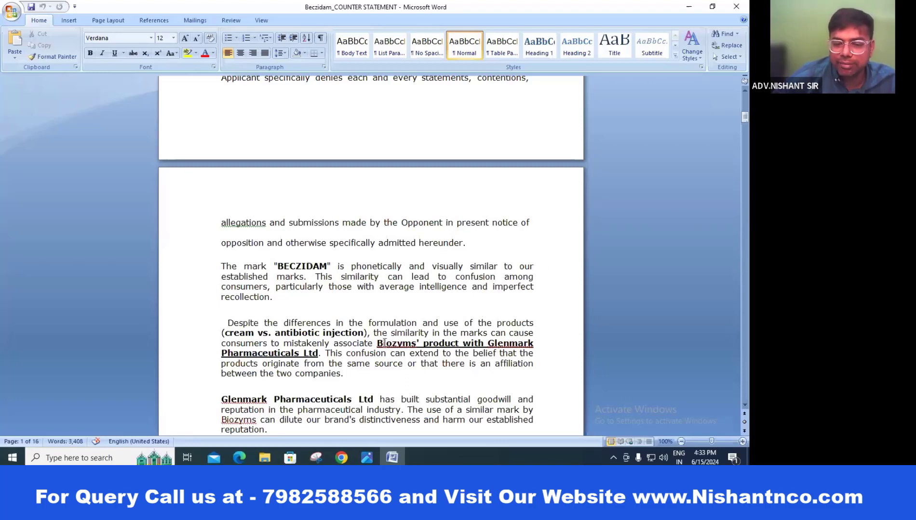
scroll(525, 295, up, 1)
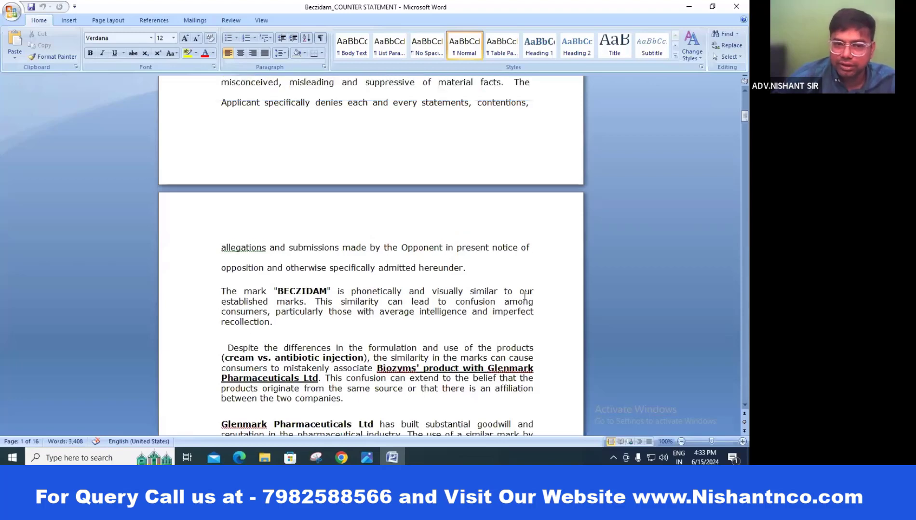
scroll(525, 293, down, 3)
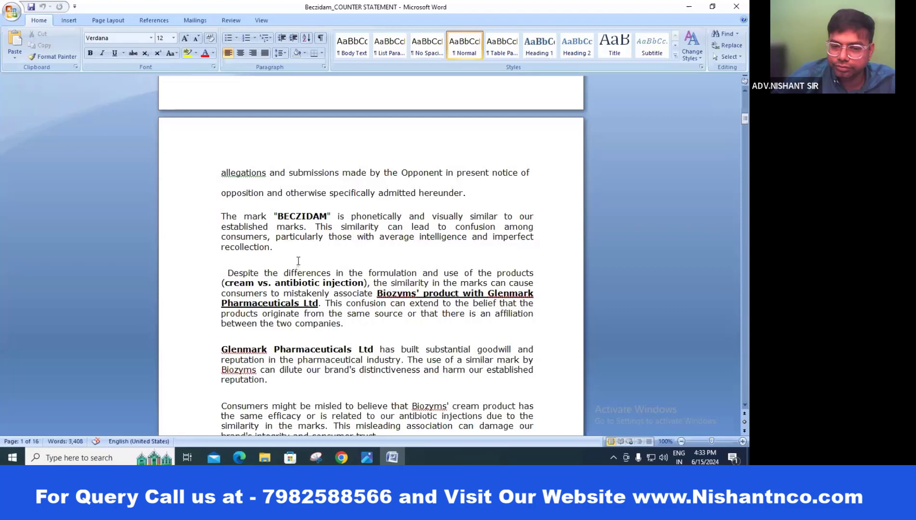
scroll(293, 254, down, 2)
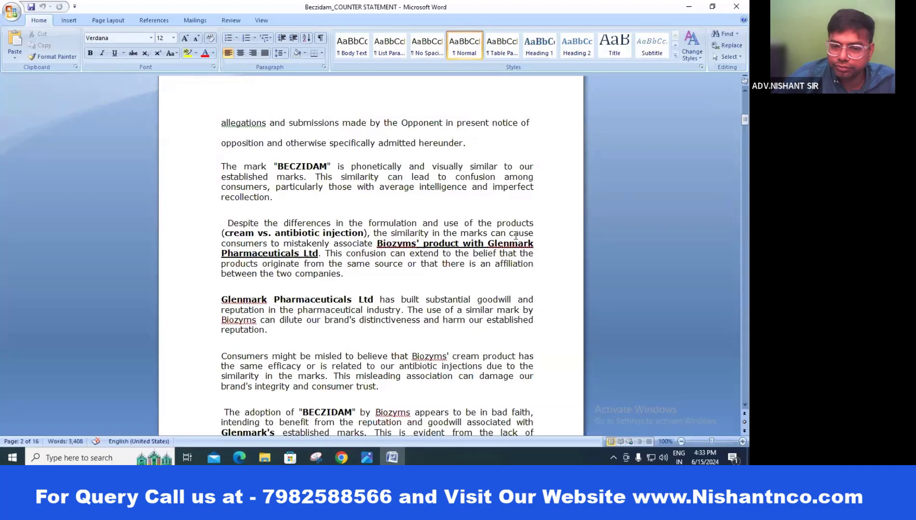
click(321, 235)
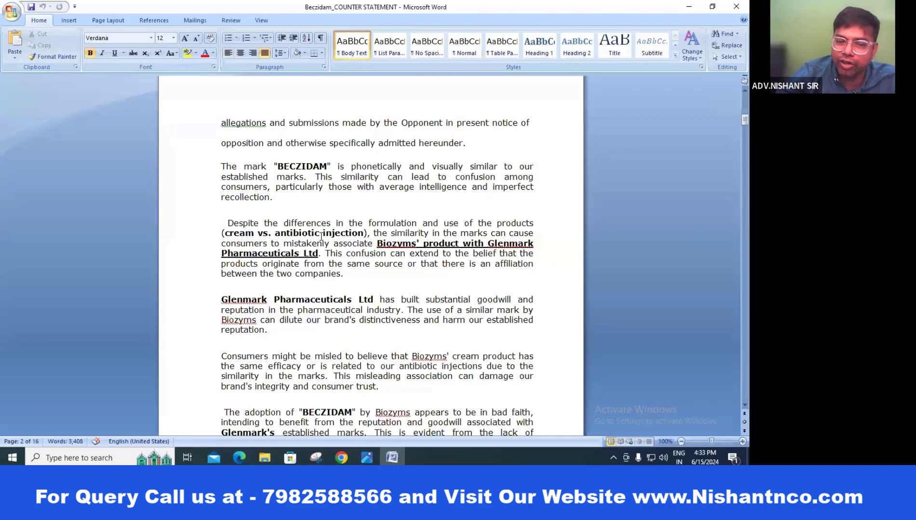
key(alt+Tab)
Step: Preview files in the 15.06.2024 folder, then view and close the applicant's product photo
key(alt+Tab)
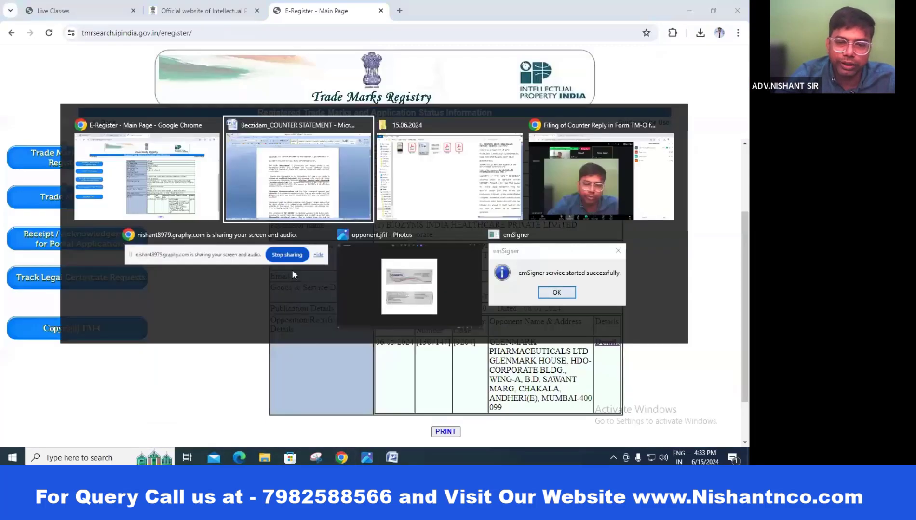
key(alt+Tab)
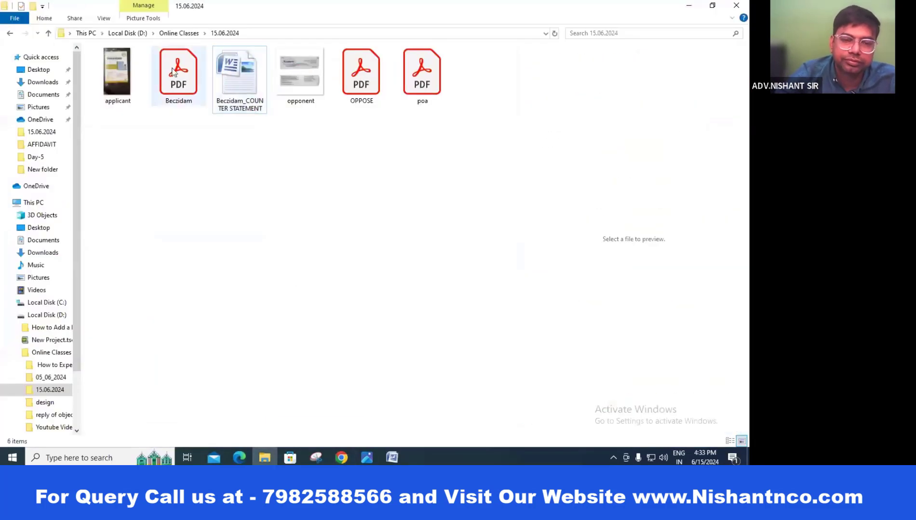
click(247, 112)
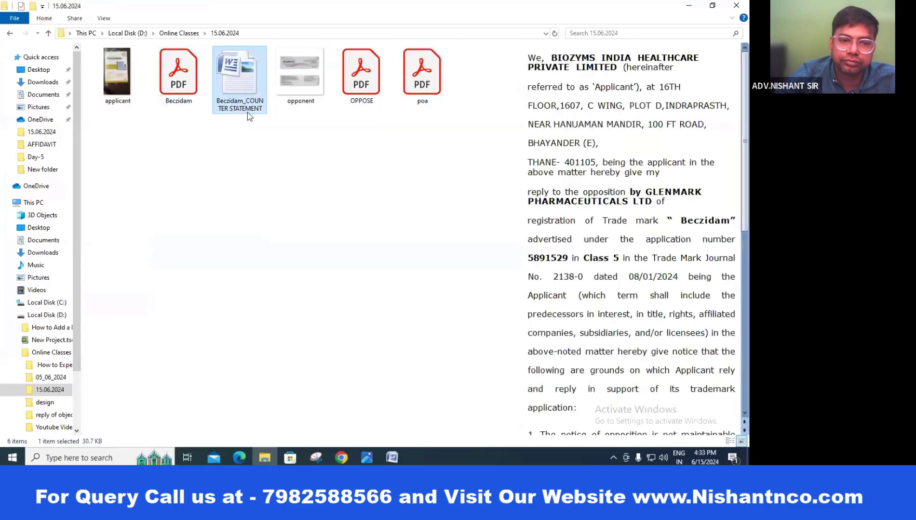
click(187, 86)
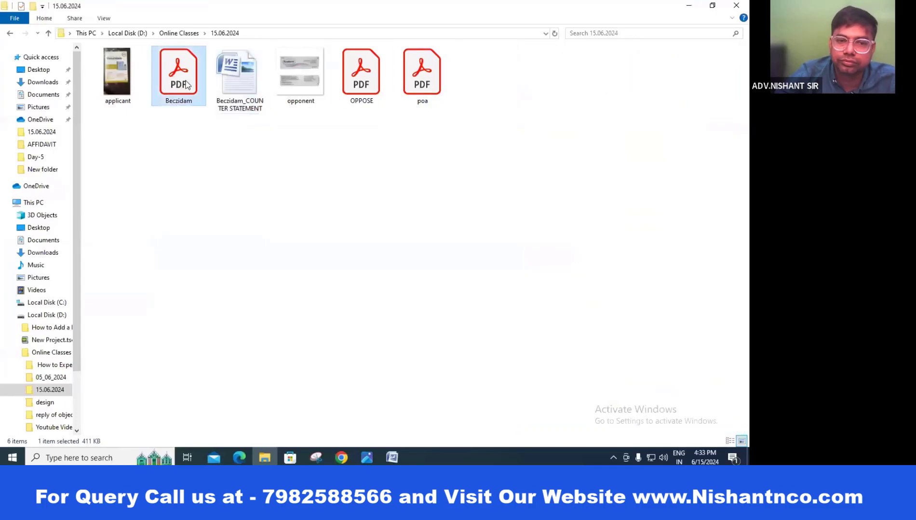
click(234, 139)
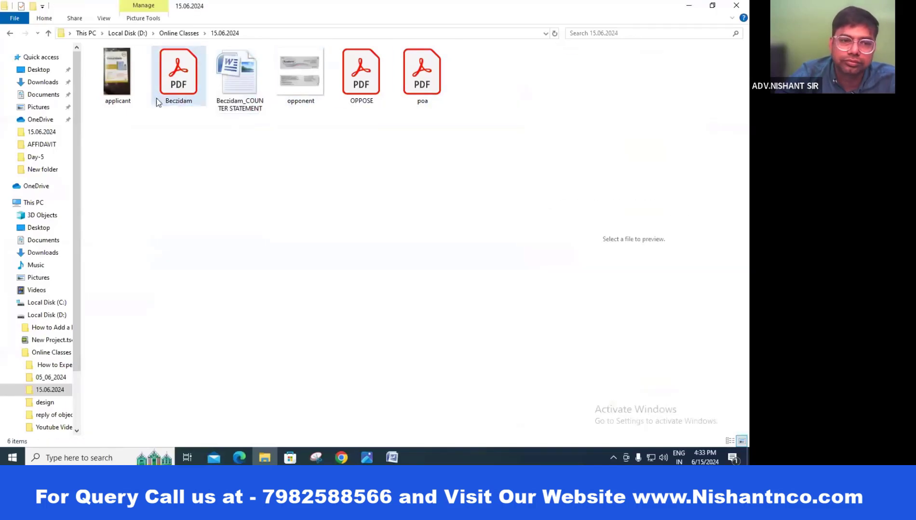
double_click(118, 77)
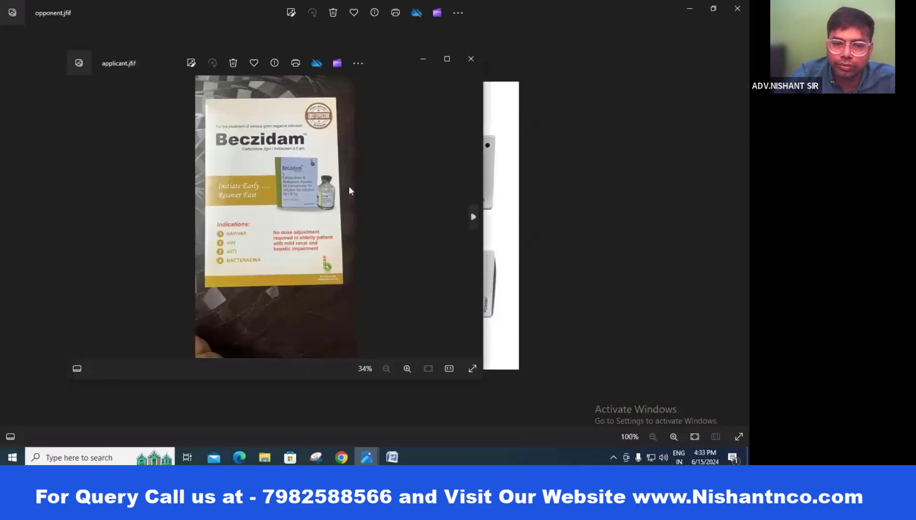
scroll(349, 187, up, 5)
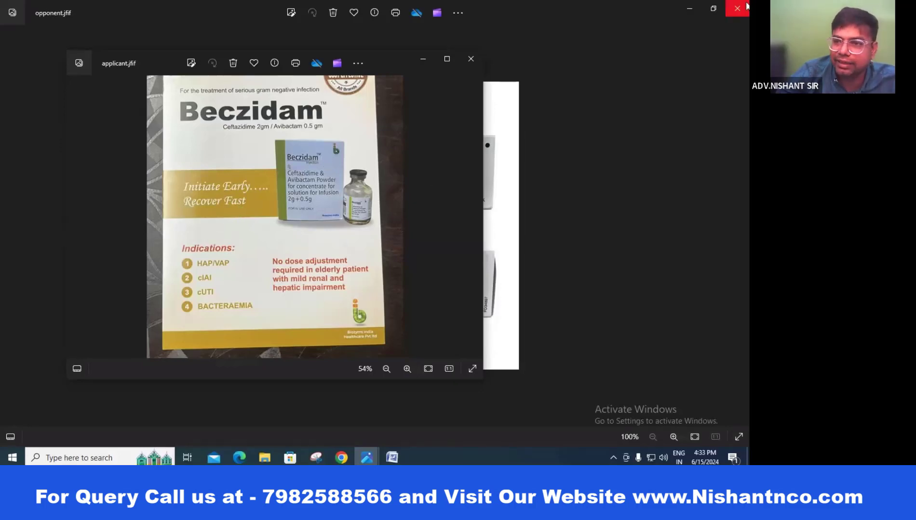
click(746, 7)
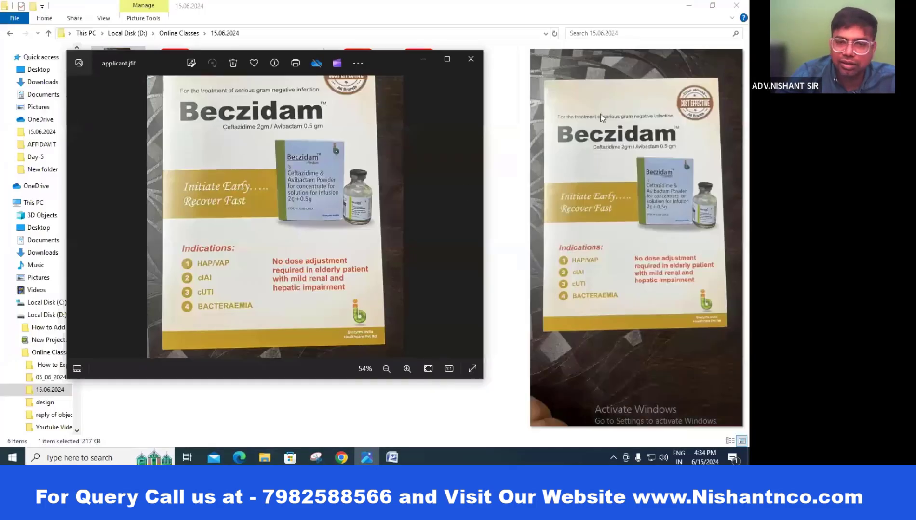
click(471, 59)
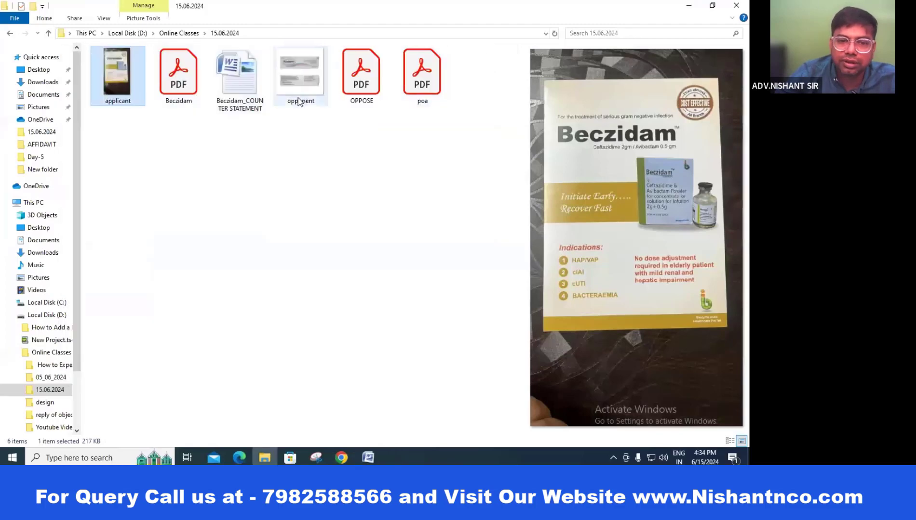
Step: View the opponent's Ecziderm product image, close it, and return to the counter statement
double_click(299, 101)
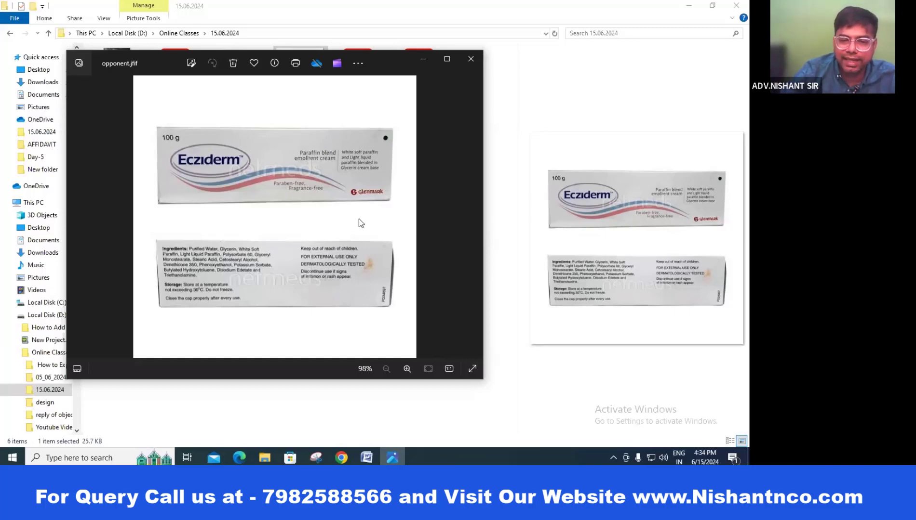
click(481, 62)
click(515, 150)
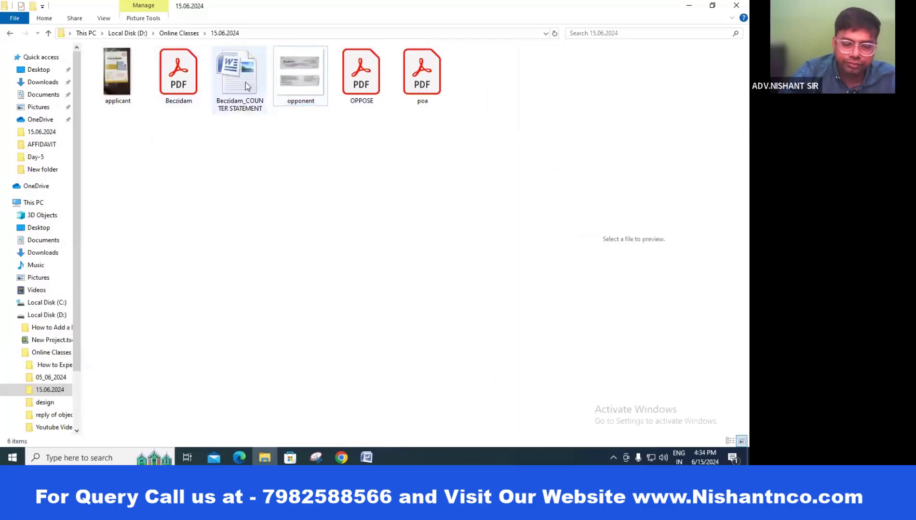
key(alt+Tab)
key(alt+Tab)
Step: Read paragraphs 2 to 4 of the Beczidam counter statement, ending at the BECZIDAM adoption claim
key(Tab)
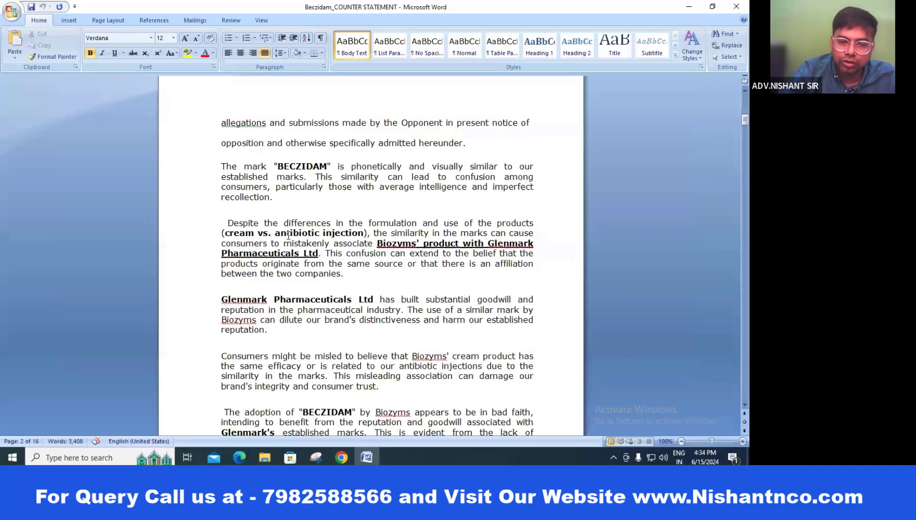
scroll(289, 208, down, 1)
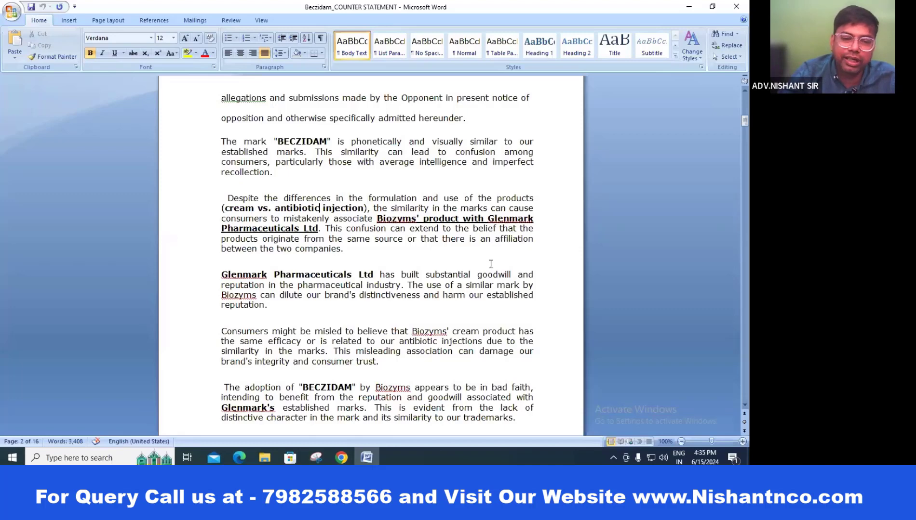
scroll(490, 264, down, 3)
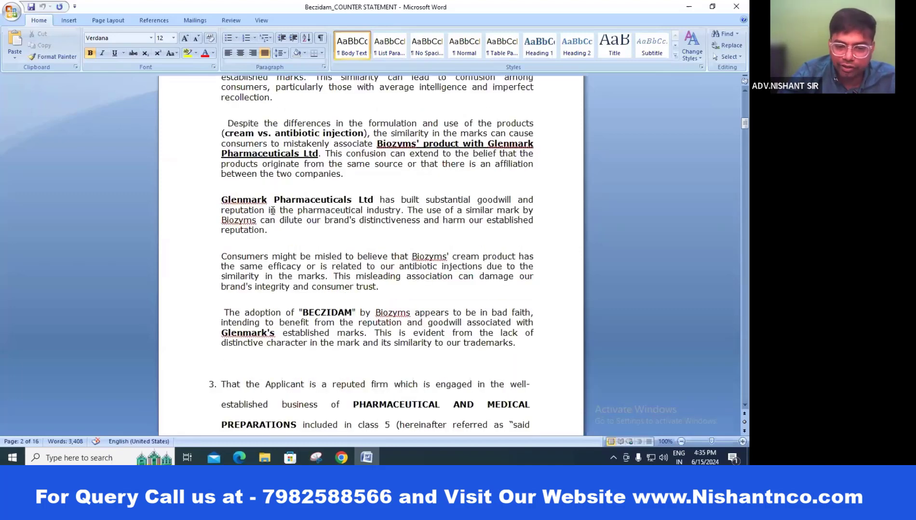
scroll(465, 248, down, 6)
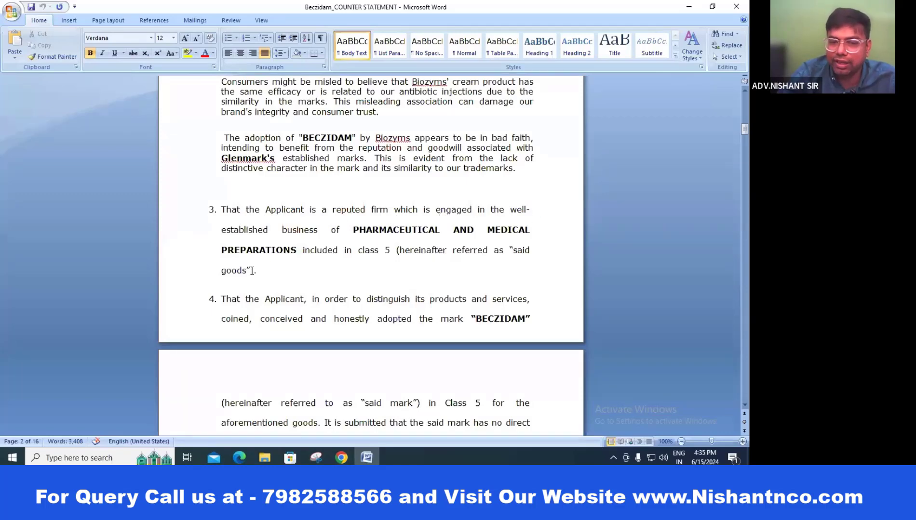
scroll(556, 243, down, 2)
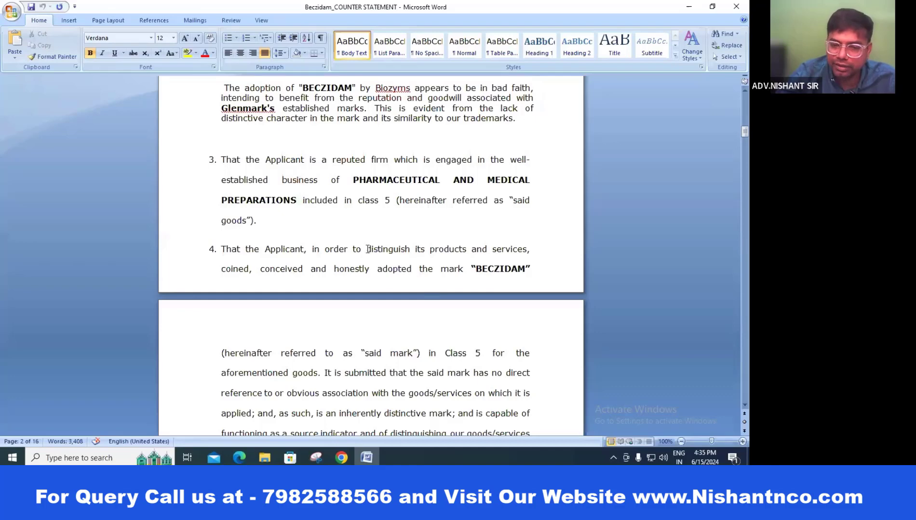
scroll(426, 259, down, 2)
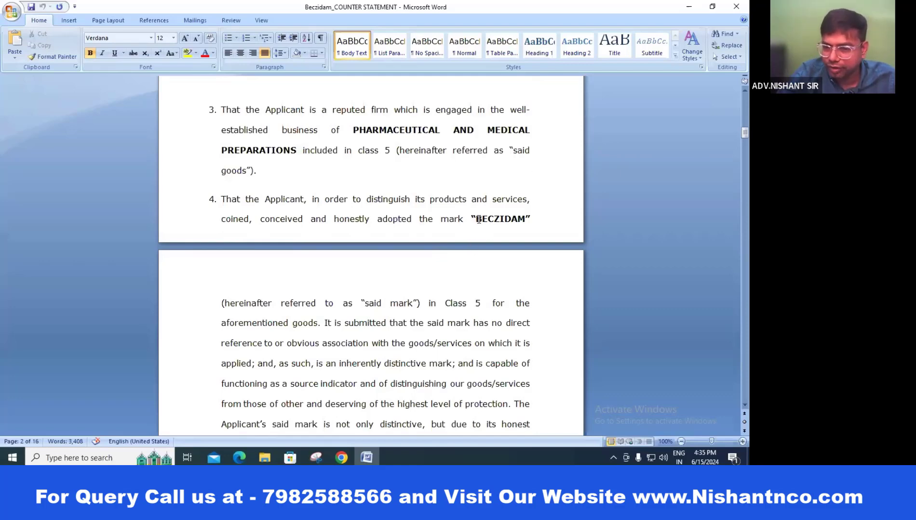
scroll(548, 202, up, 4)
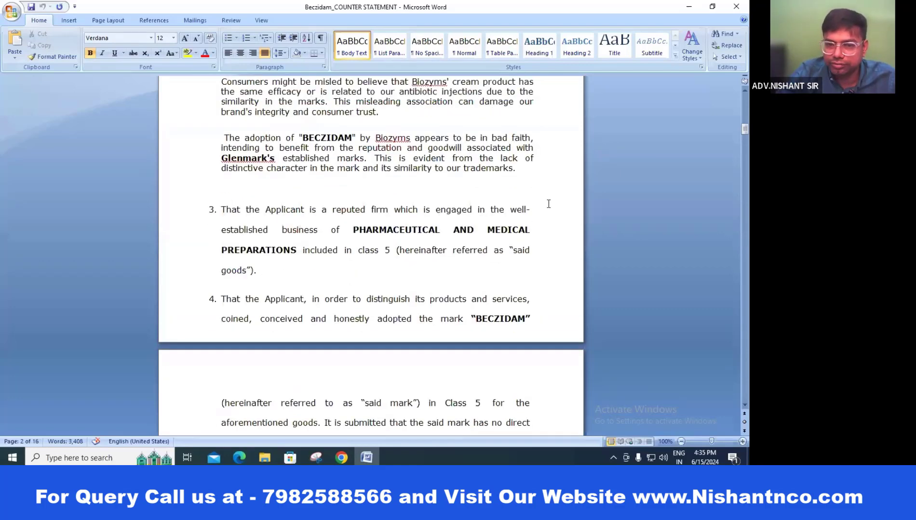
scroll(549, 204, down, 5)
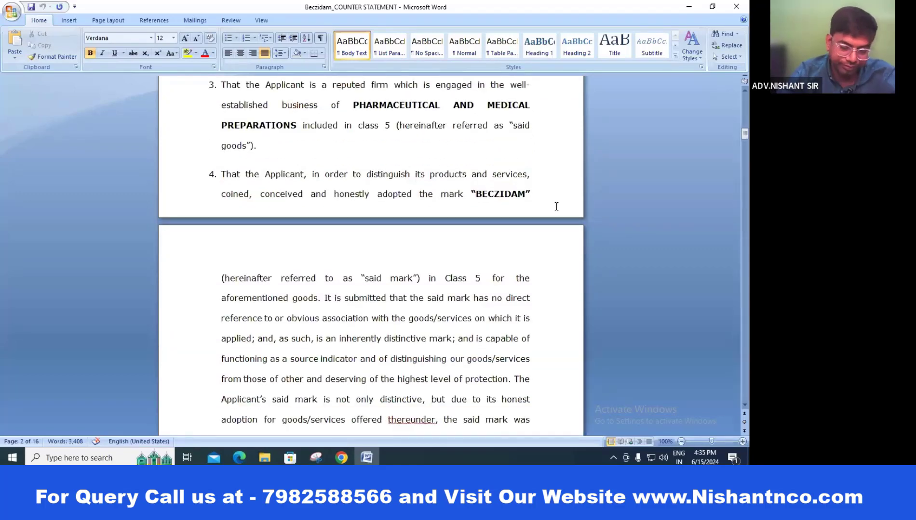
key(alt+Tab)
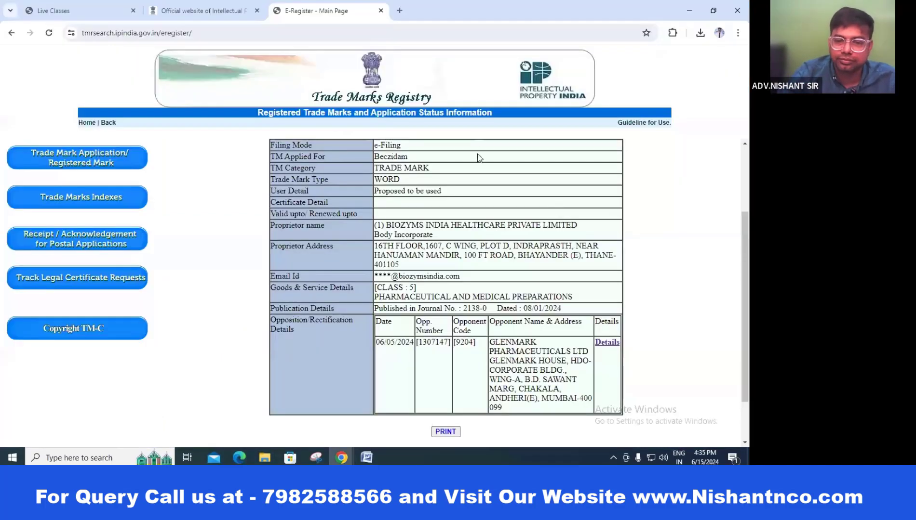
key(alt+Tab)
key(alt+Tab)
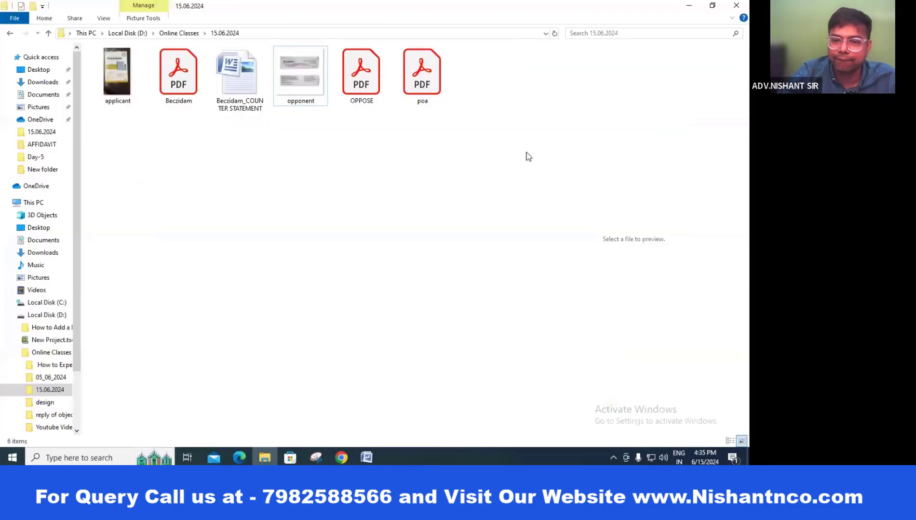
double_click(302, 85)
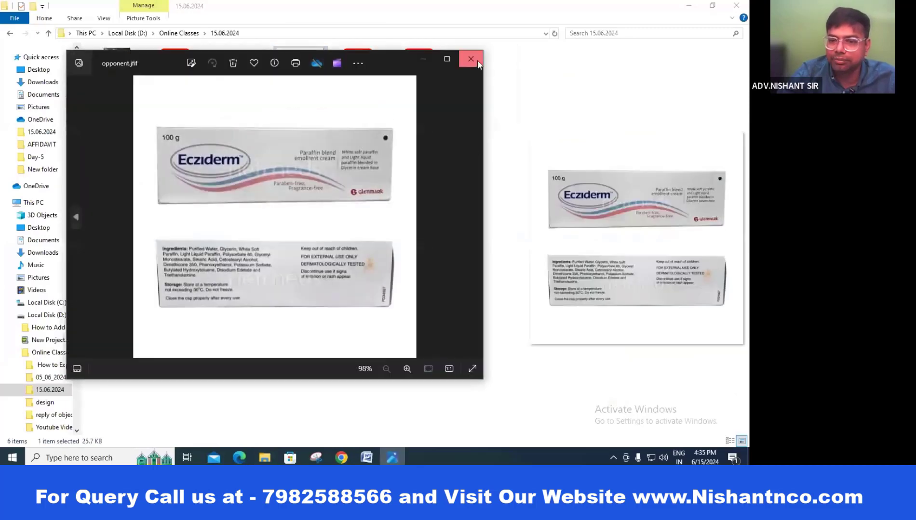
click(474, 59)
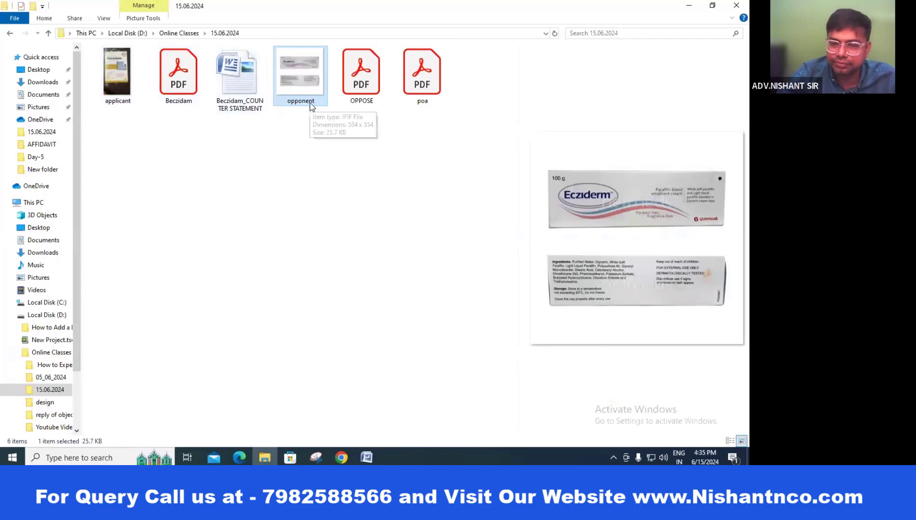
key(alt+Tab)
key(alt+Tab)
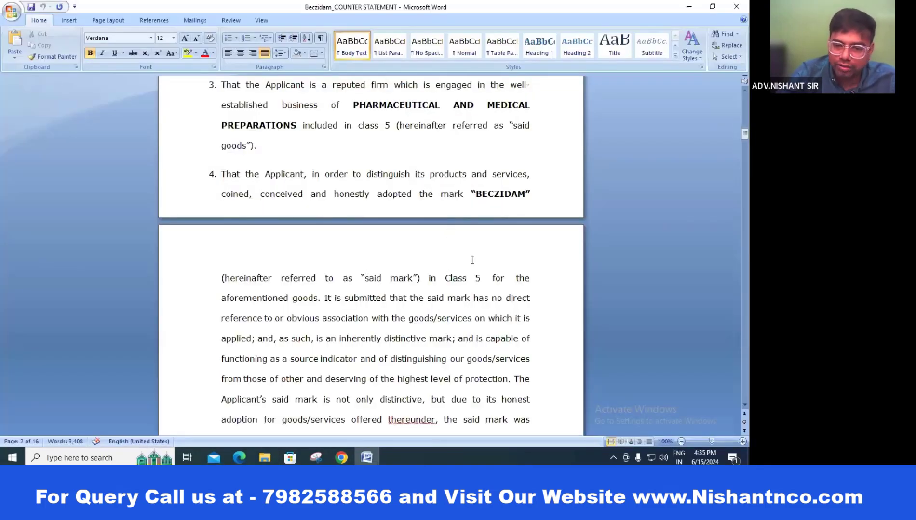
scroll(469, 270, down, 3)
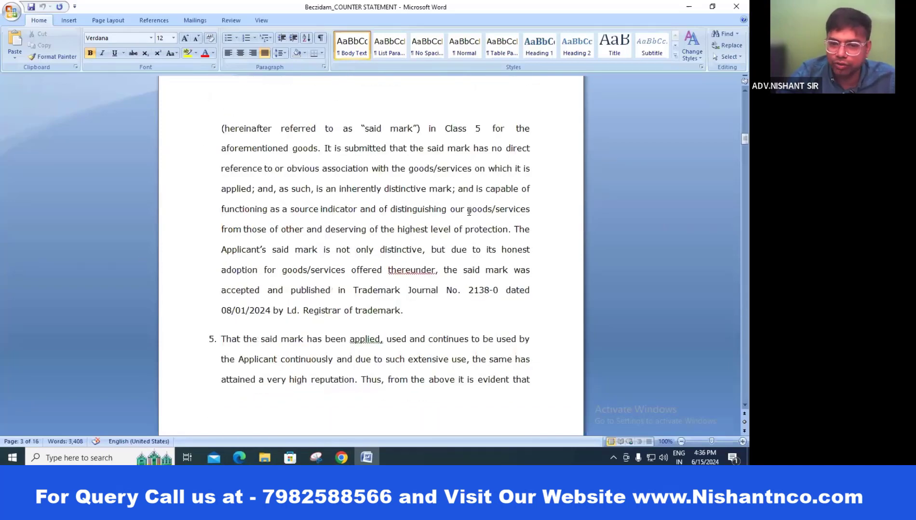
scroll(468, 212, down, 2)
scroll(468, 215, down, 1)
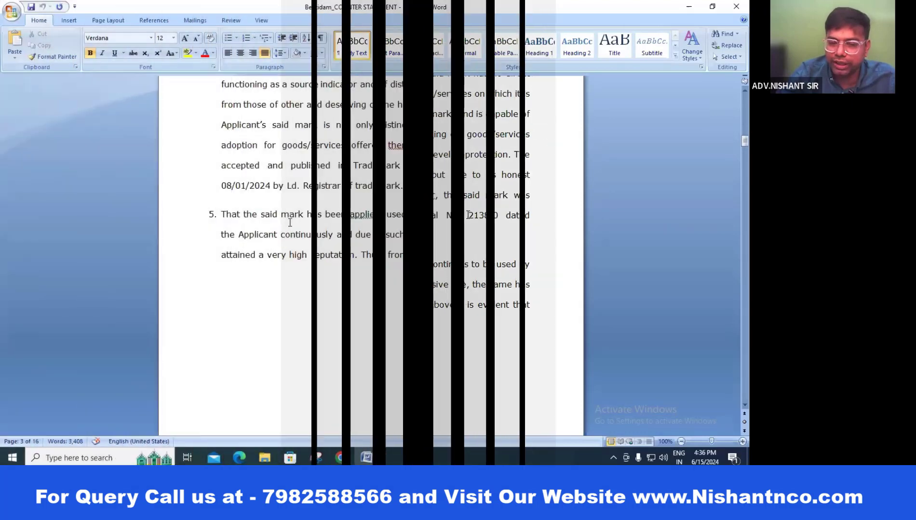
scroll(345, 246, down, 6)
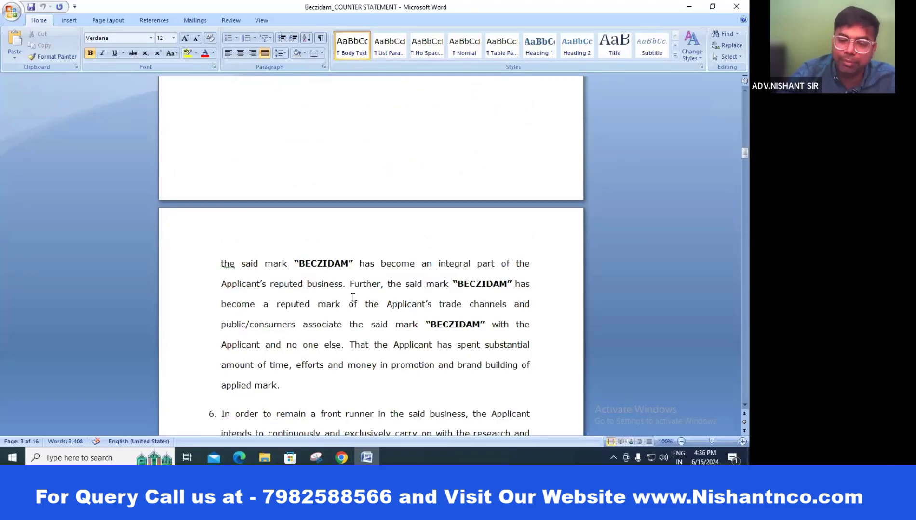
scroll(354, 299, down, 2)
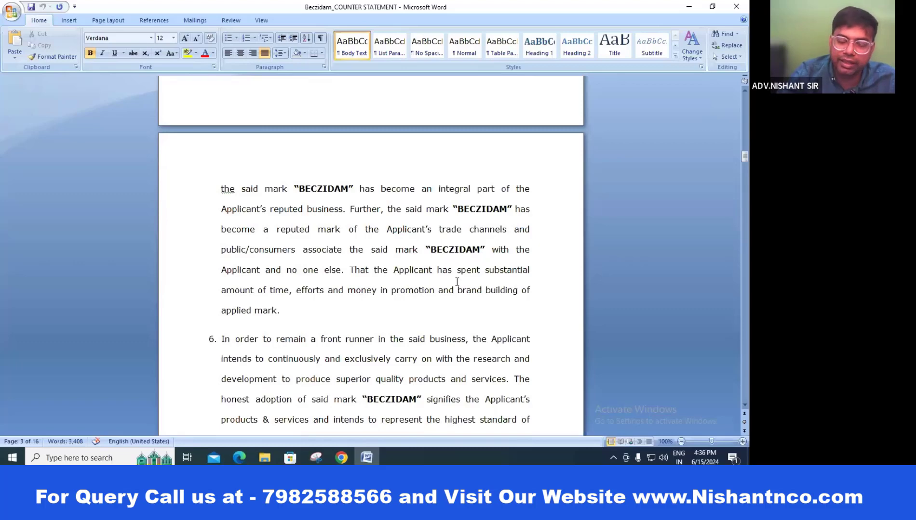
scroll(457, 282, down, 3)
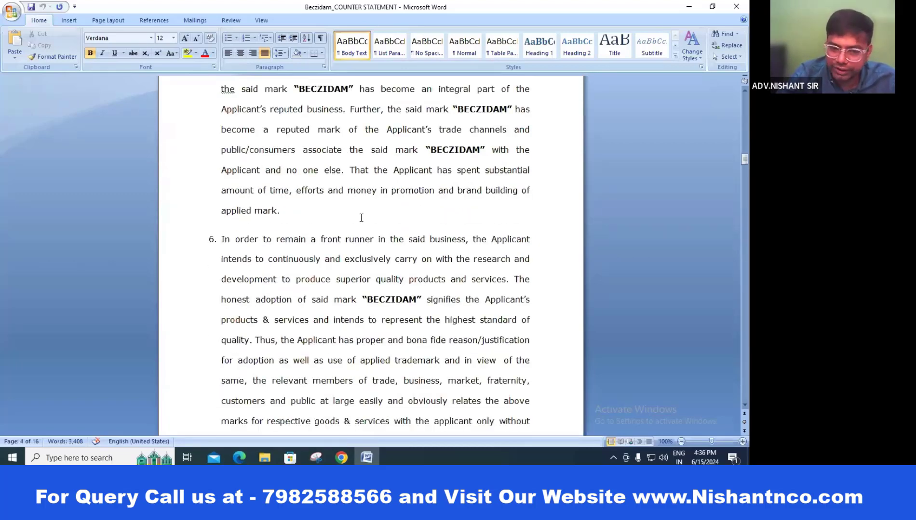
scroll(361, 218, down, 7)
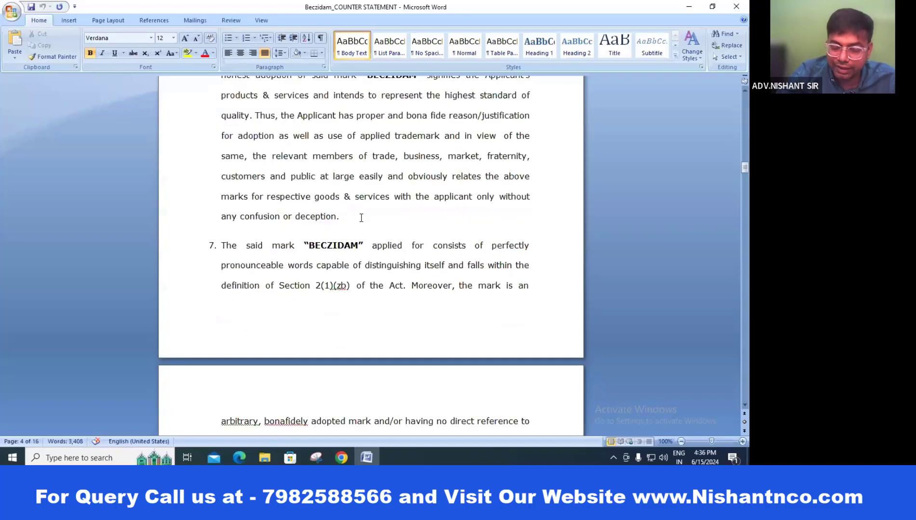
scroll(363, 210, up, 10)
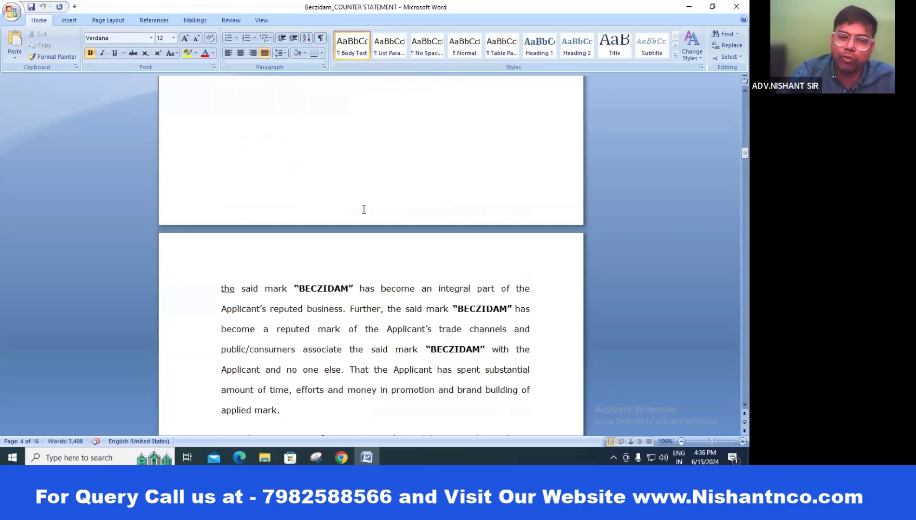
scroll(364, 210, down, 14)
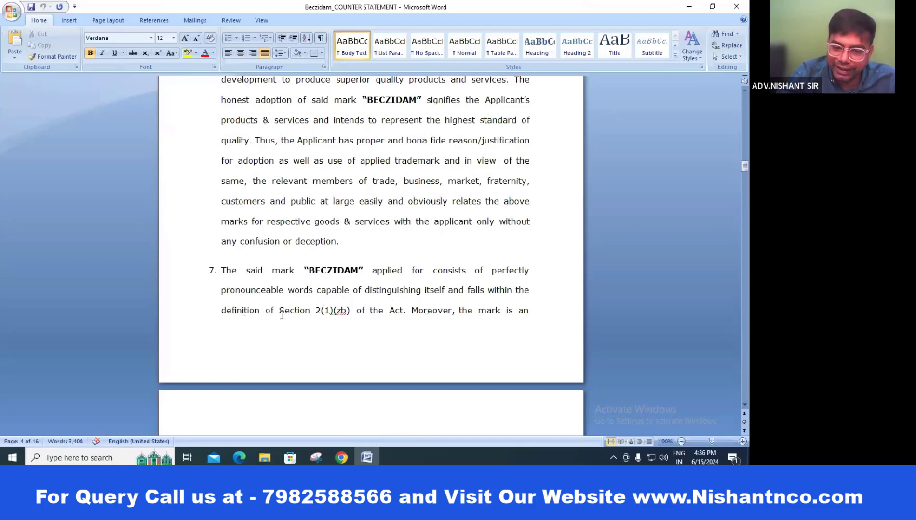
drag(279, 310, 350, 311)
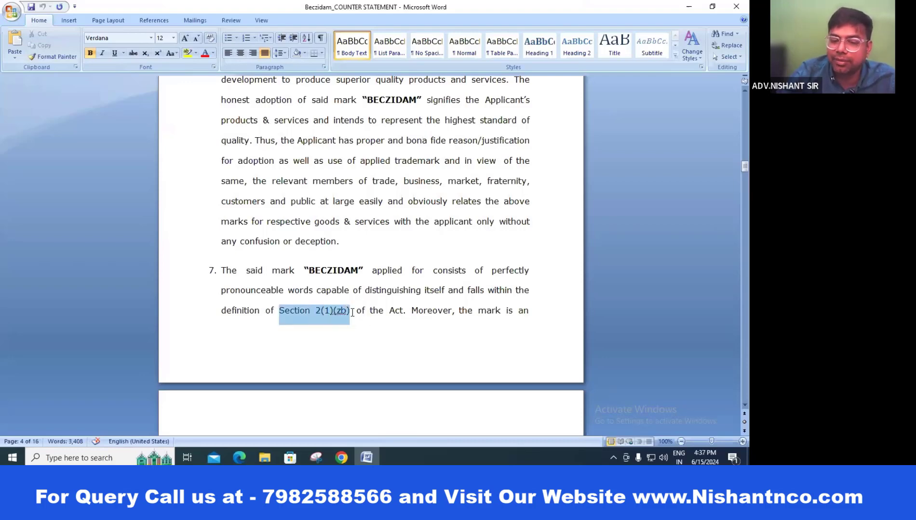
click(448, 311)
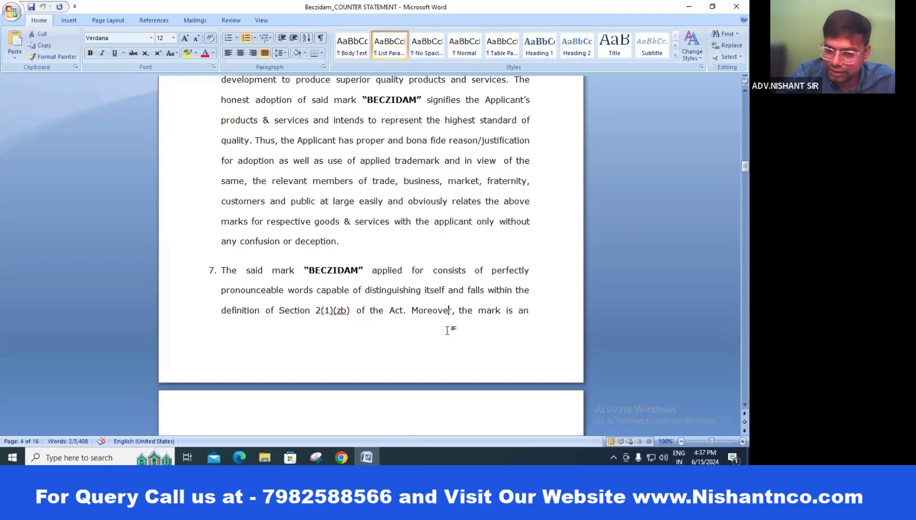
scroll(471, 305, down, 6)
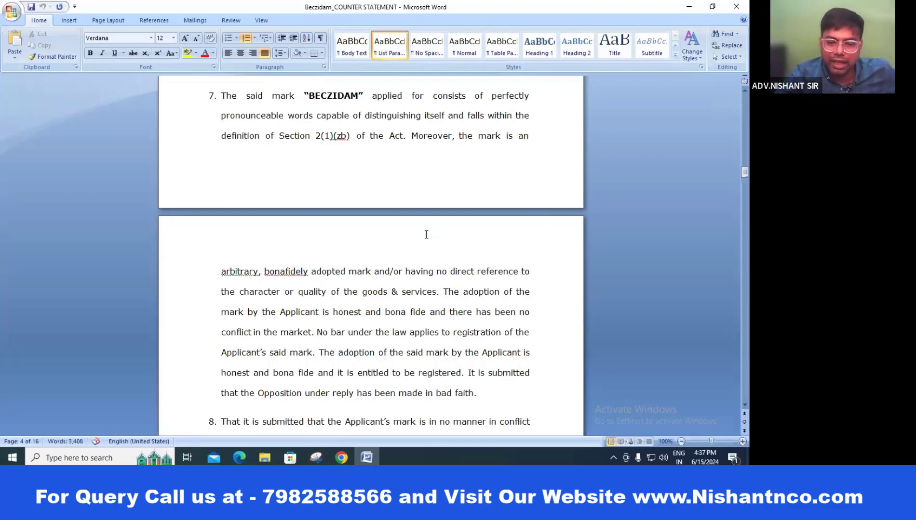
scroll(463, 233, down, 5)
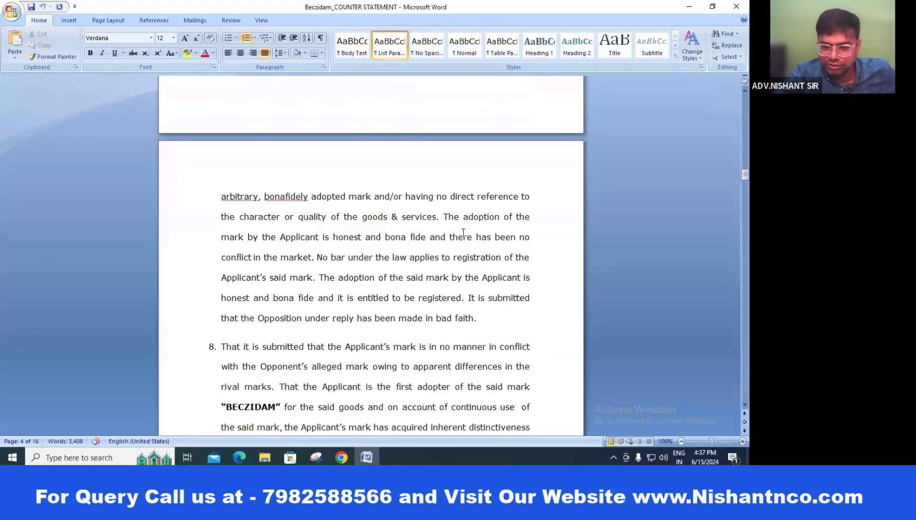
scroll(465, 234, down, 8)
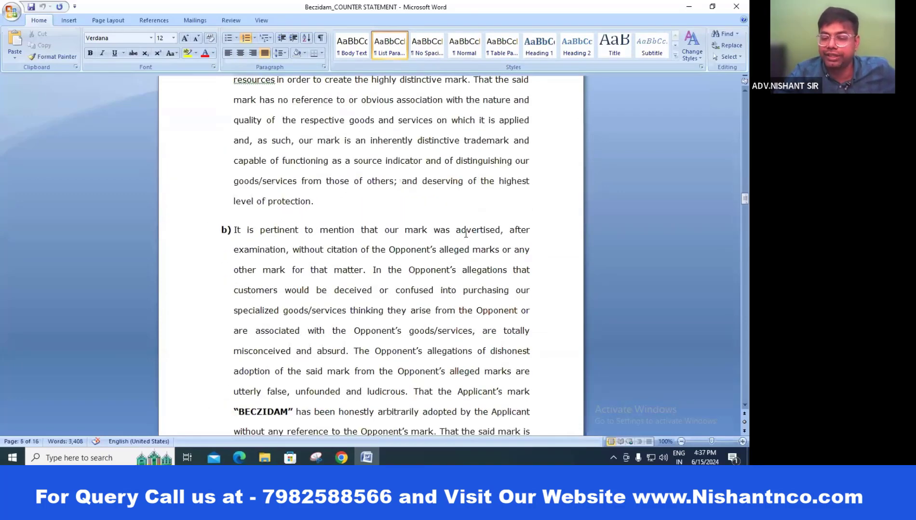
scroll(352, 198, down, 1)
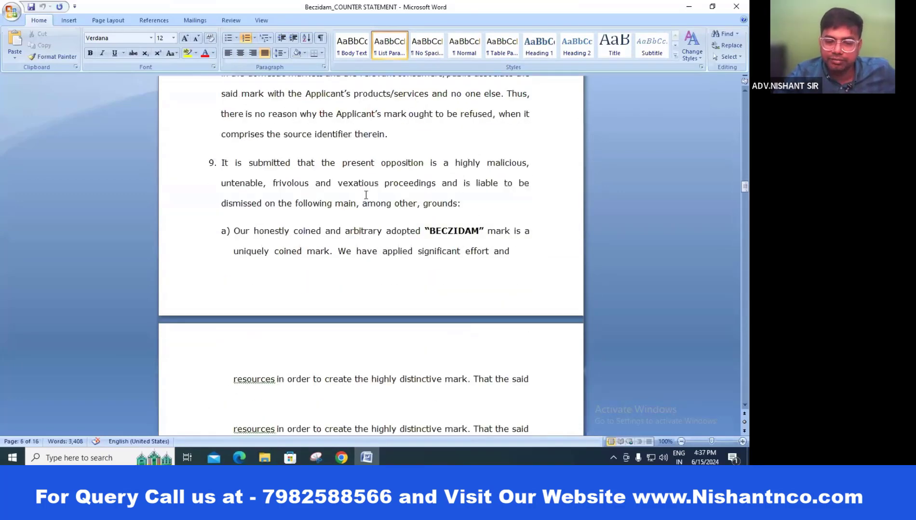
scroll(366, 192, down, 10)
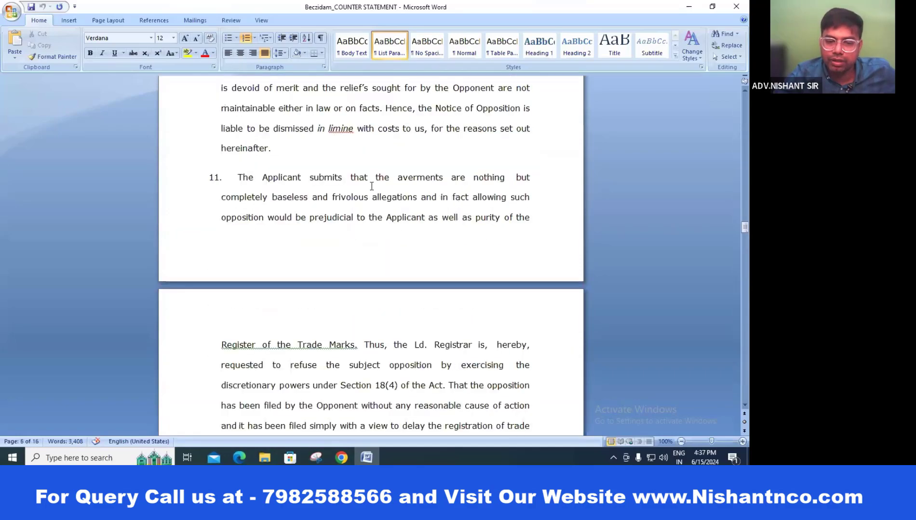
scroll(371, 186, down, 15)
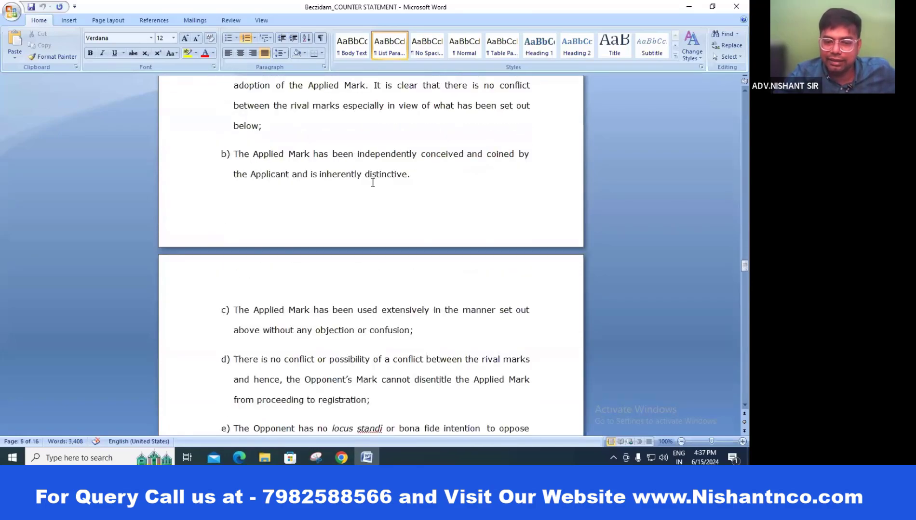
scroll(371, 183, down, 3)
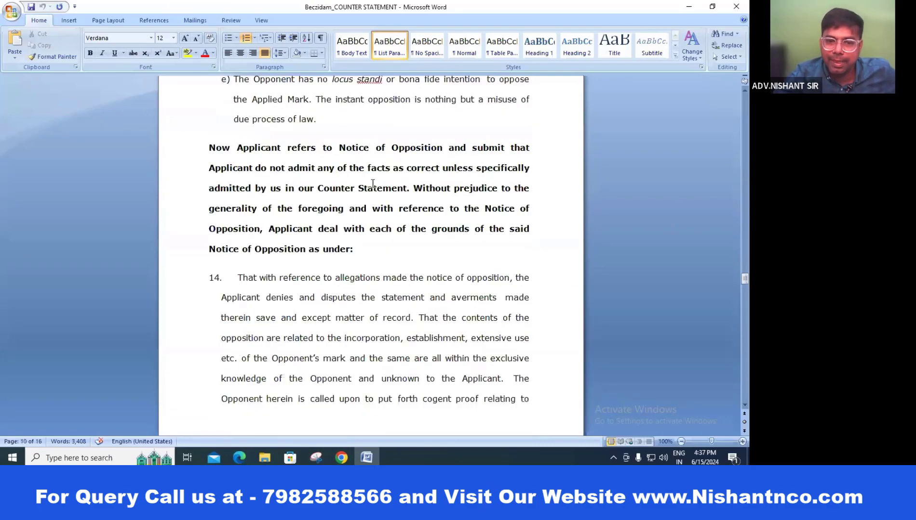
scroll(372, 183, down, 15)
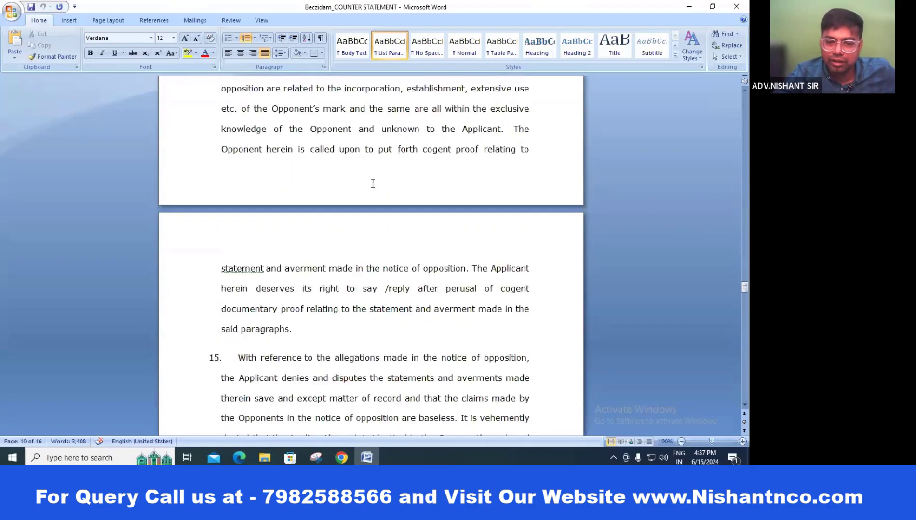
scroll(372, 184, down, 15)
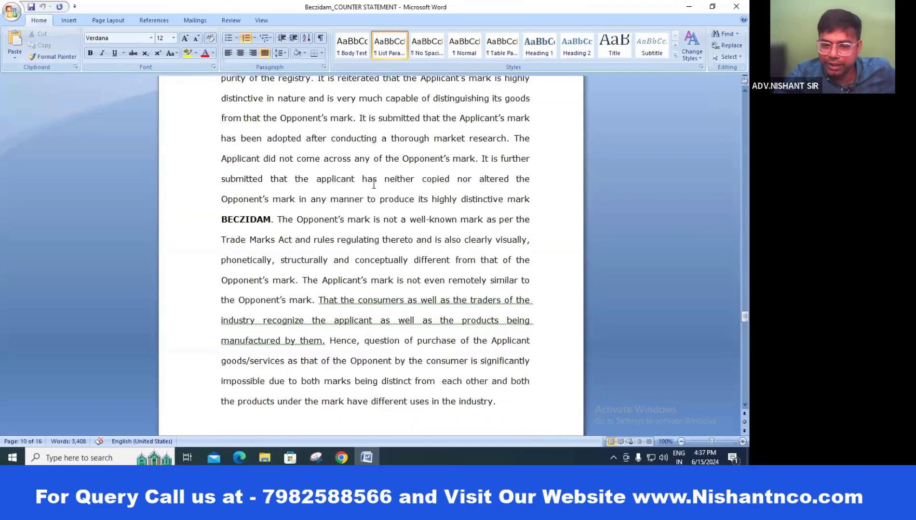
scroll(373, 185, down, 2)
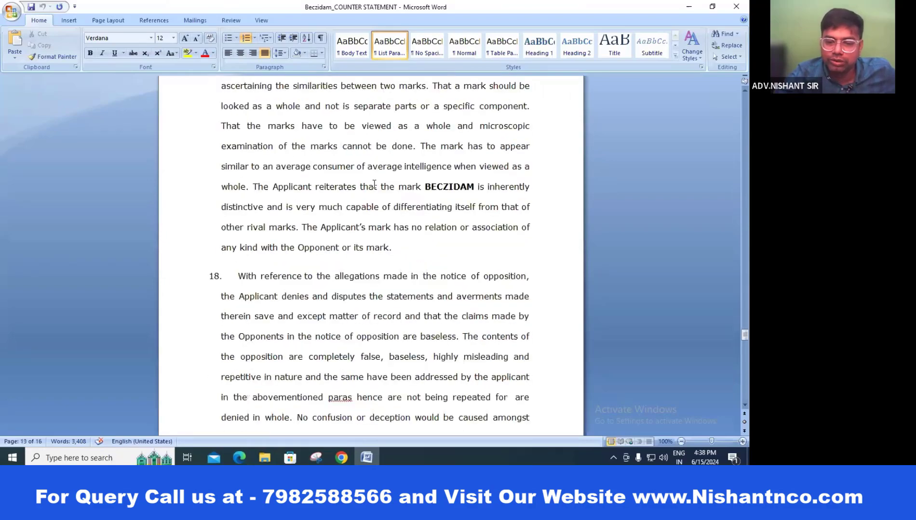
scroll(374, 184, down, 12)
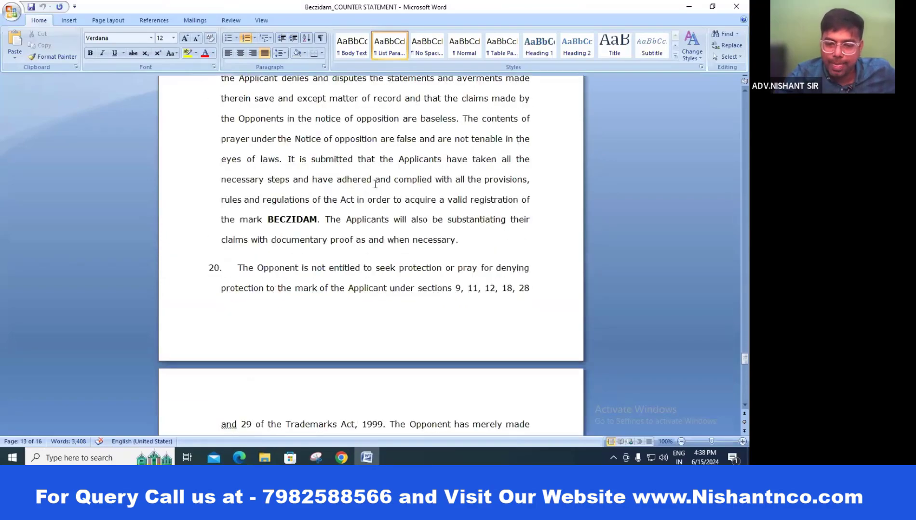
scroll(375, 184, down, 3)
scroll(375, 184, up, 3)
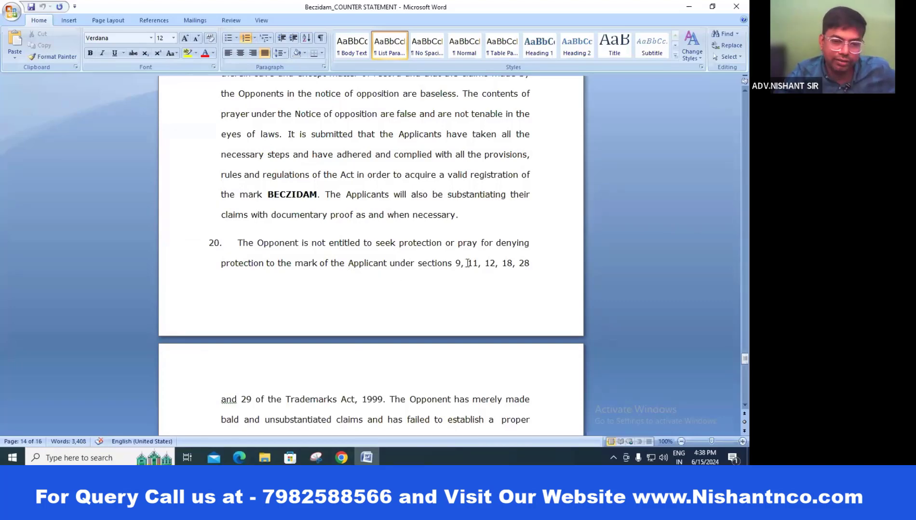
Step: Highlight sections 9, 11 and 12 cited in paragraph 20 of the counter statement
click(367, 458)
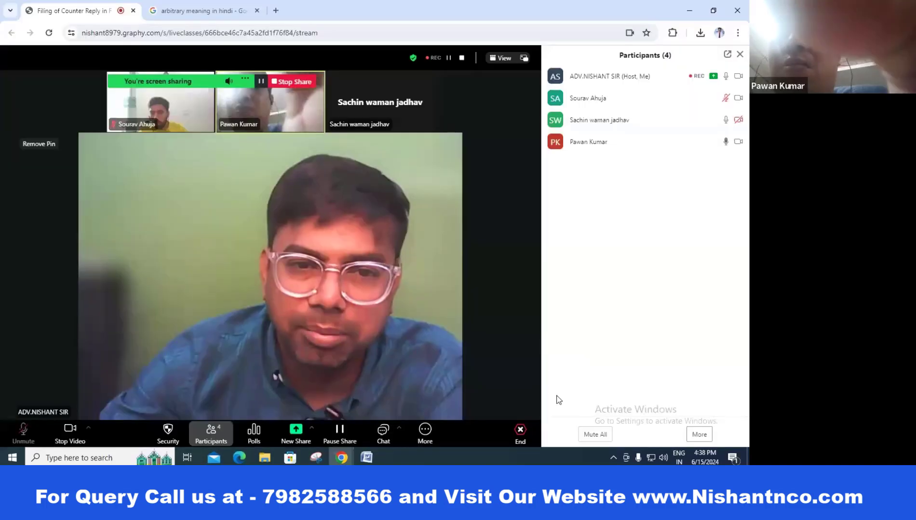
click(367, 457)
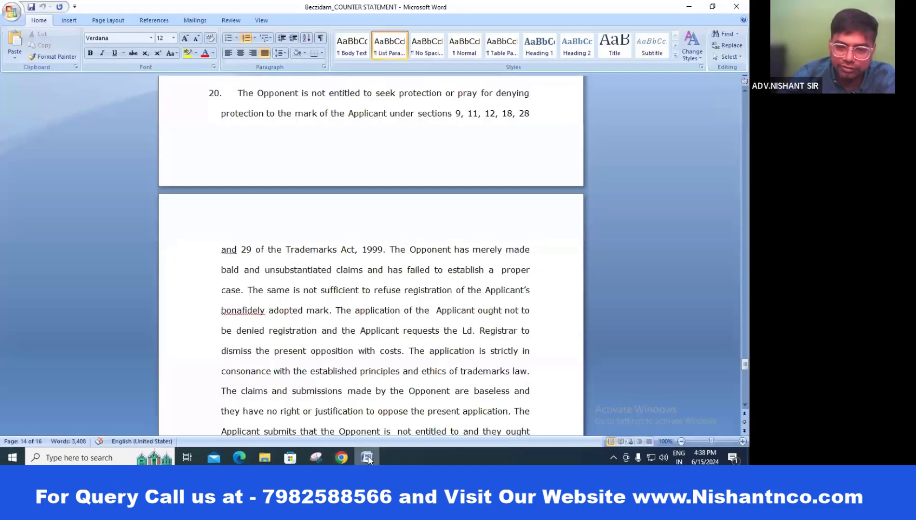
double_click(457, 115)
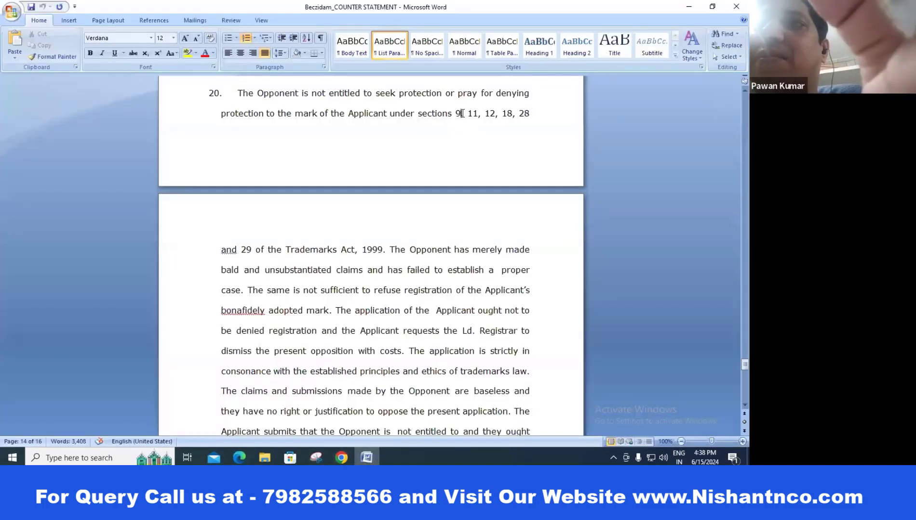
click(503, 147)
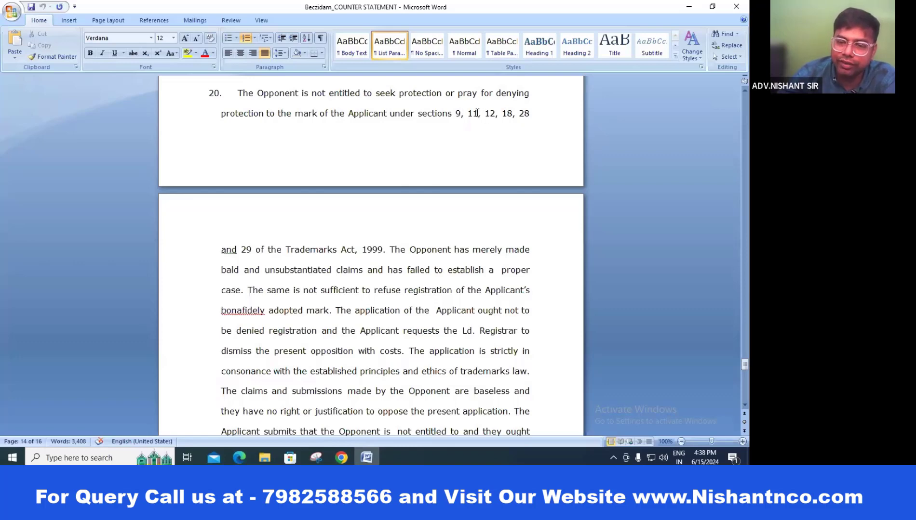
double_click(473, 113)
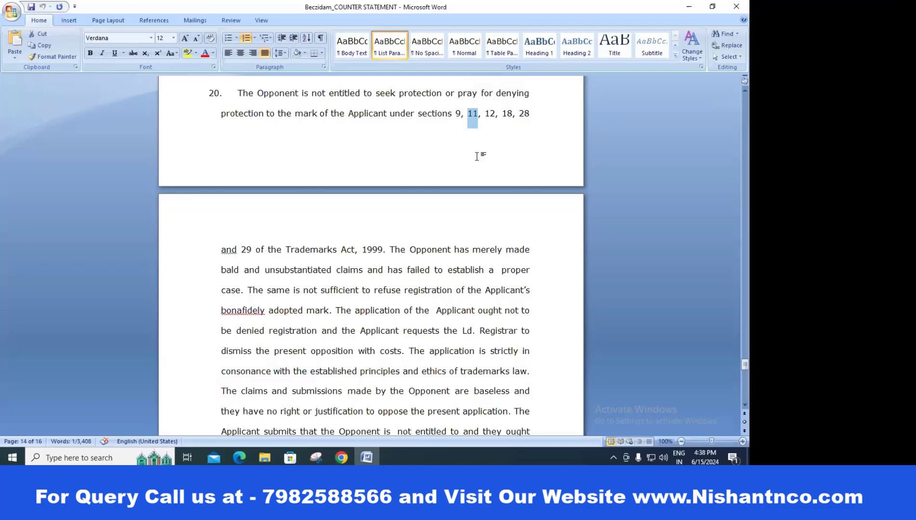
click(443, 145)
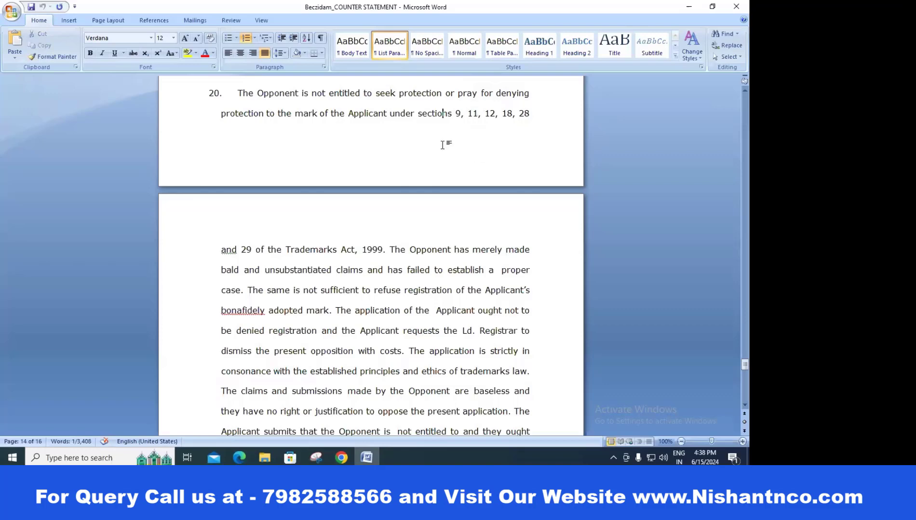
double_click(498, 113)
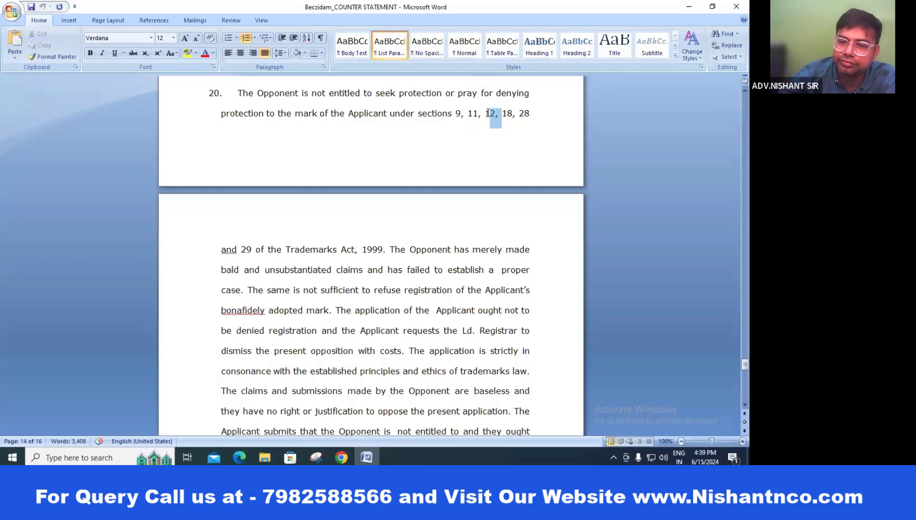
click(521, 145)
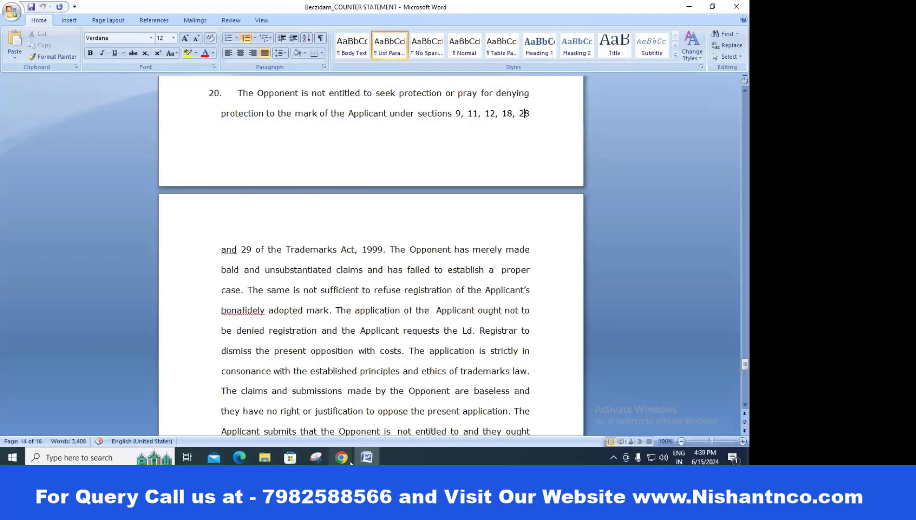
Step: Bring the browser's live class meeting window to the front
mouse_move(357, 463)
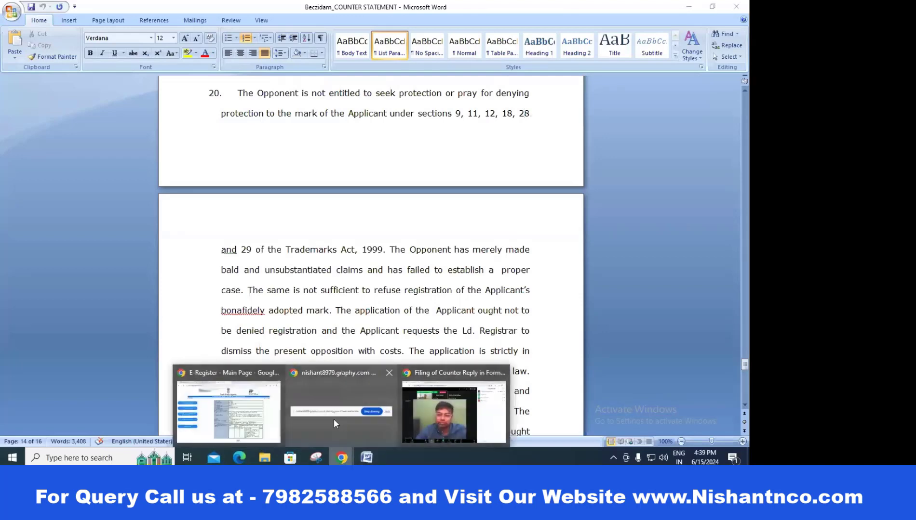
click(334, 421)
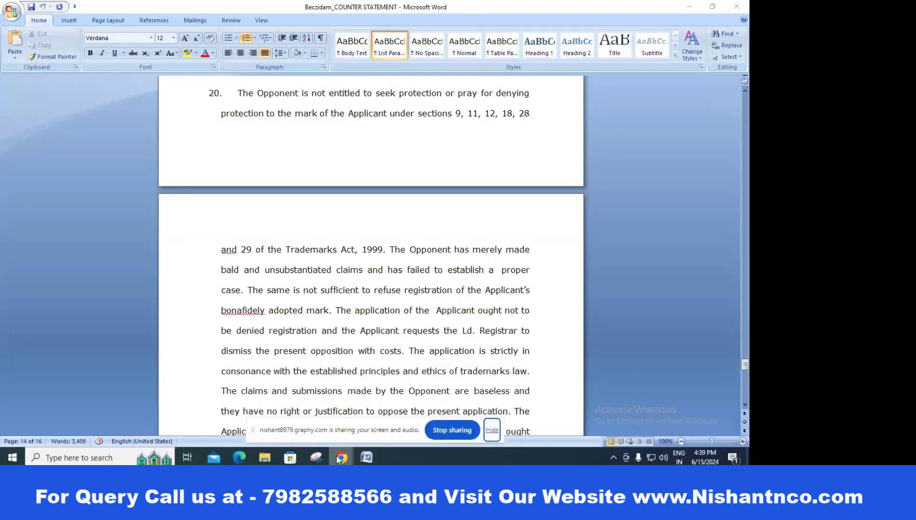
mouse_move(338, 458)
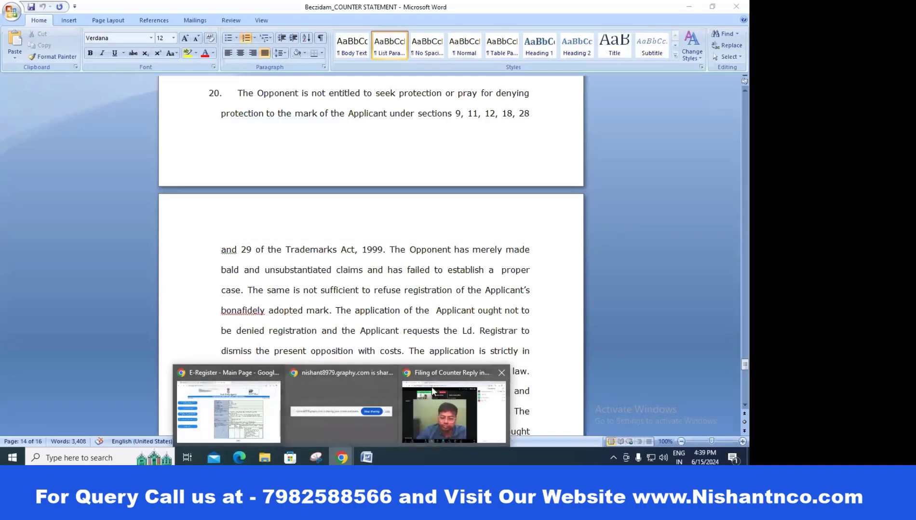
click(433, 391)
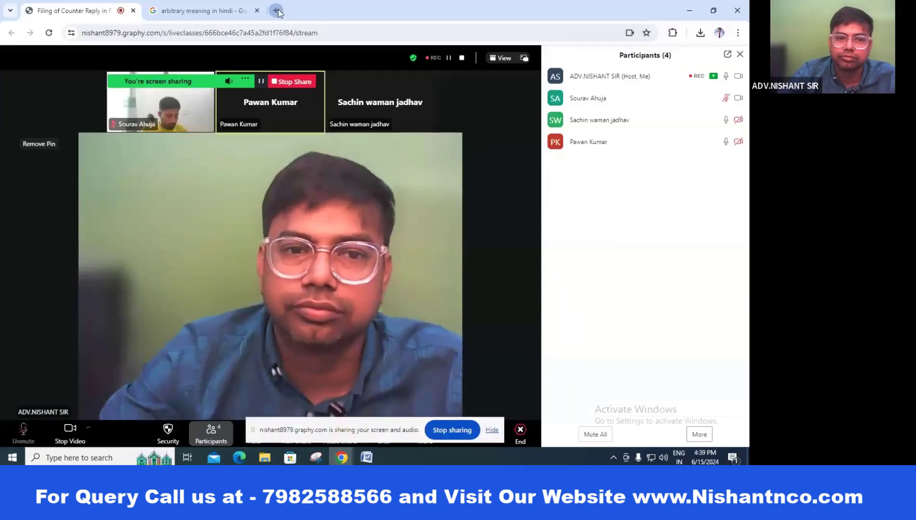
Step: Find the IP India Trade Marks Public Search through a Google search for 'public search'
click(277, 11)
click(402, 236)
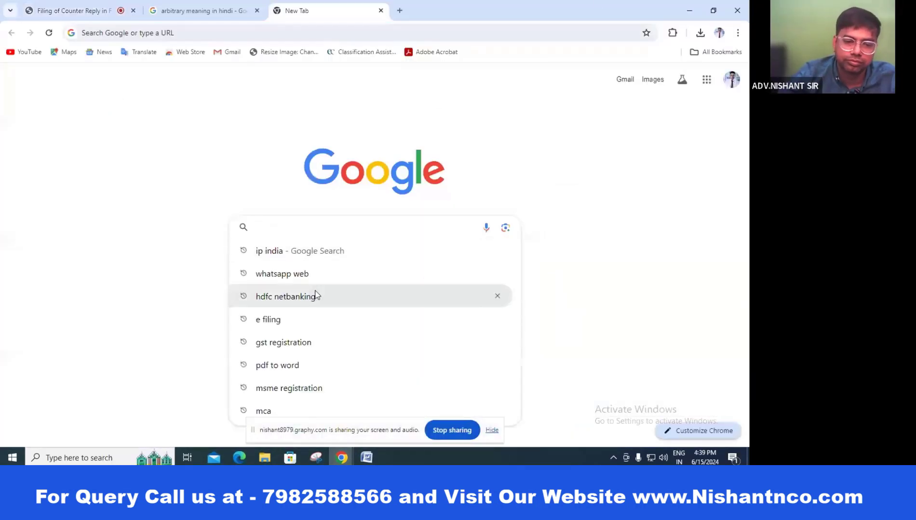
text(PUBlic search)
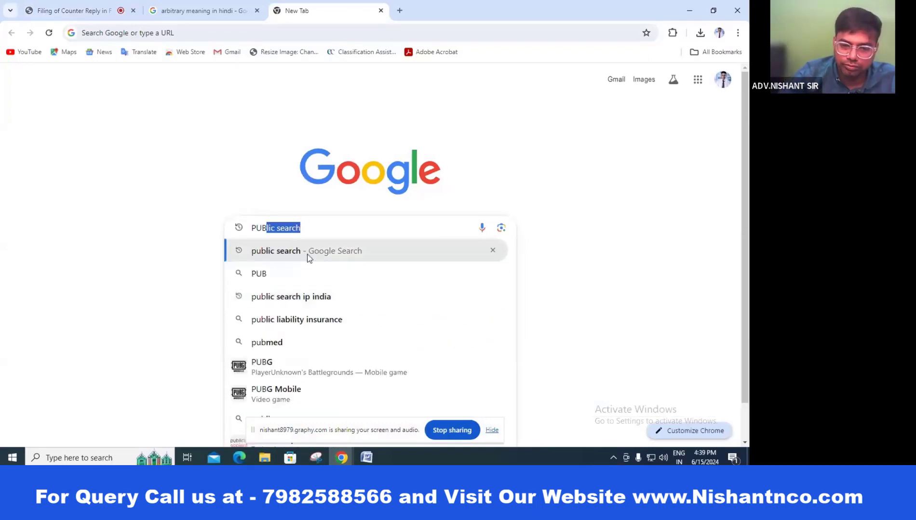
click(308, 253)
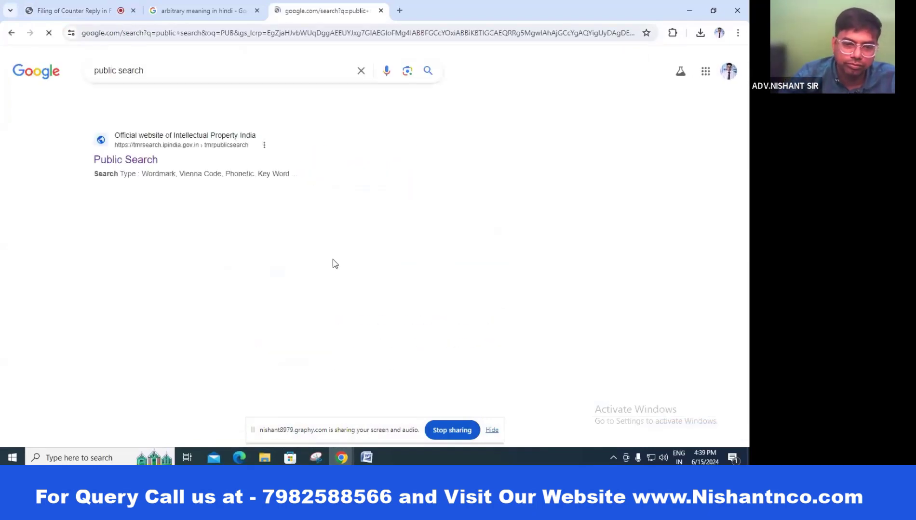
click(111, 164)
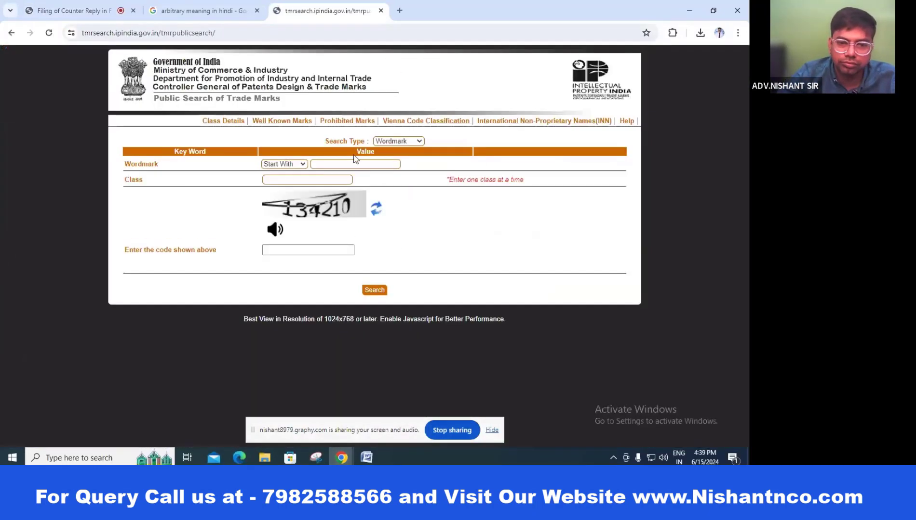
Step: Search for wordmarks starting with RUT in class 25 and scroll through the results
click(284, 164)
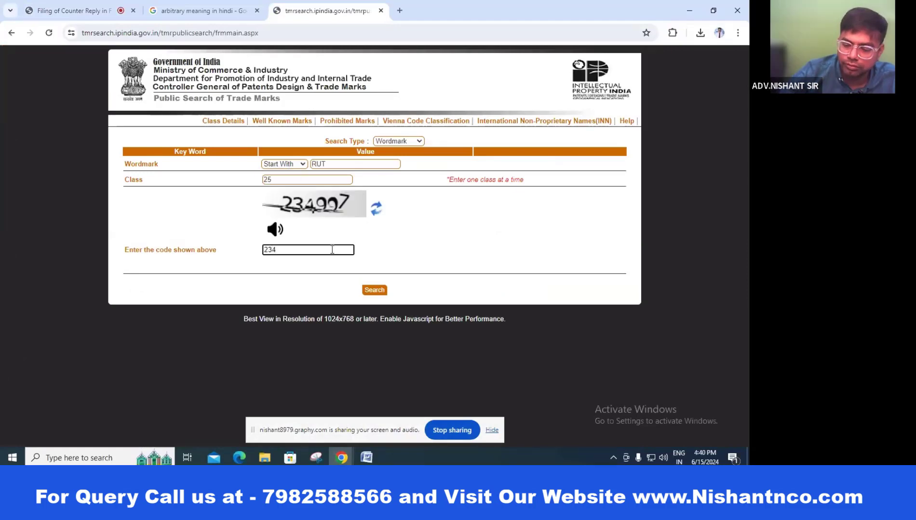
text(997)
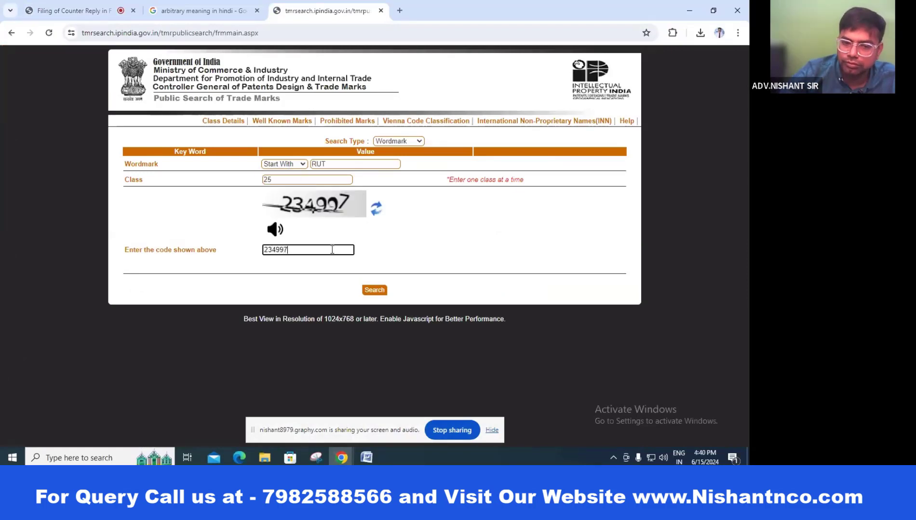
click(384, 292)
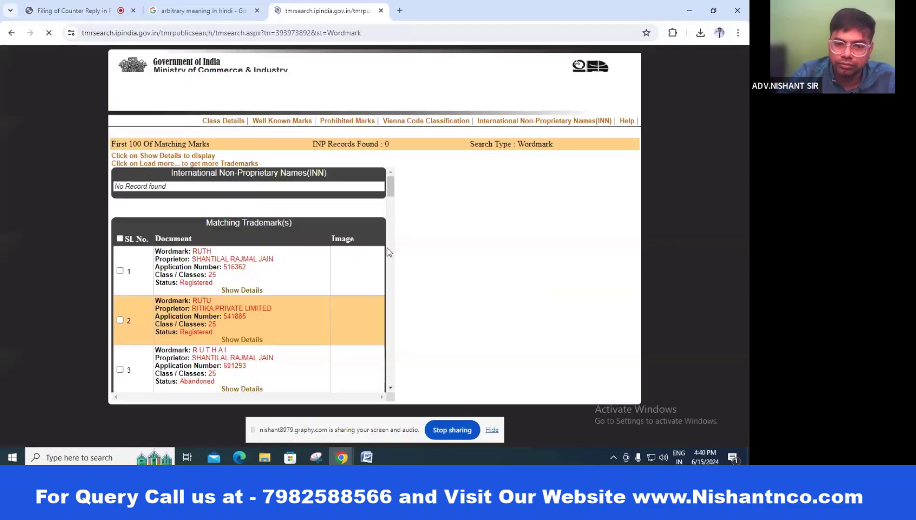
scroll(310, 269, down, 3)
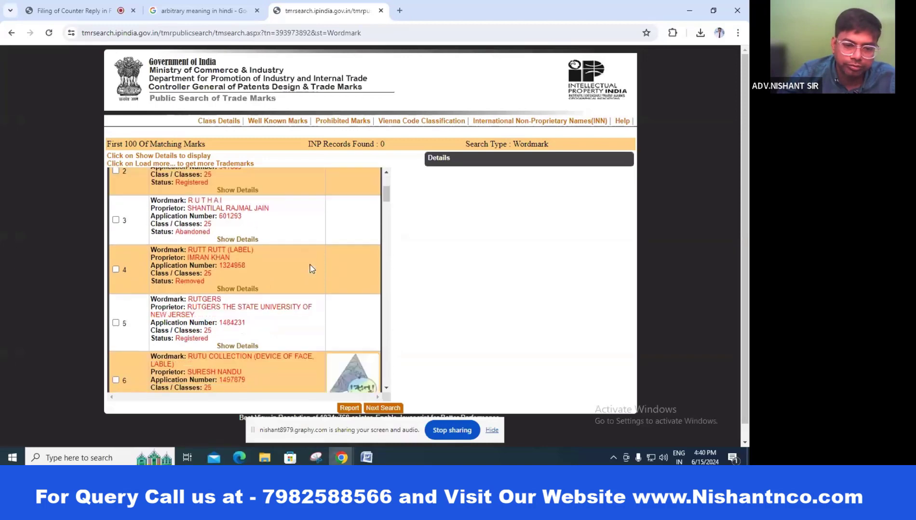
scroll(310, 268, down, 3)
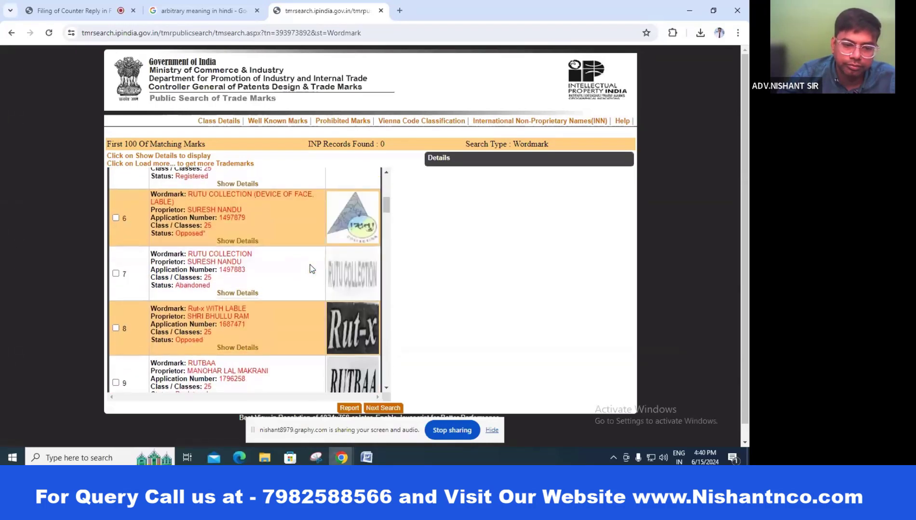
scroll(310, 269, down, 1)
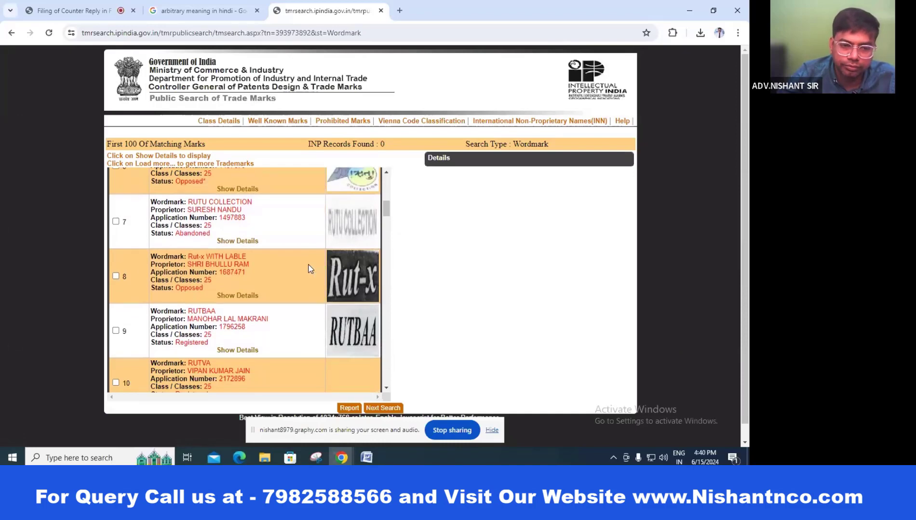
scroll(310, 268, up, 1)
scroll(310, 269, down, 4)
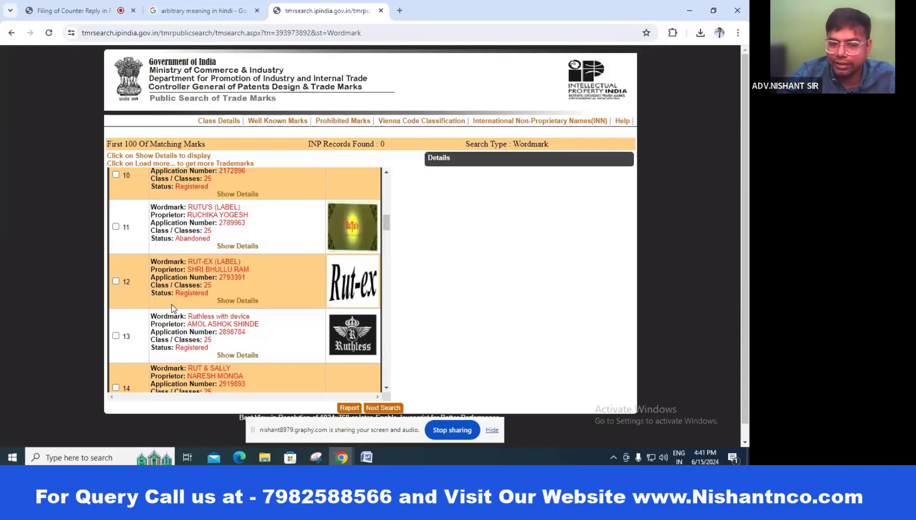
Step: View the details of RUT-EX (LABEL) and RUT-X (record 48, Objected), then go back to Word
click(244, 303)
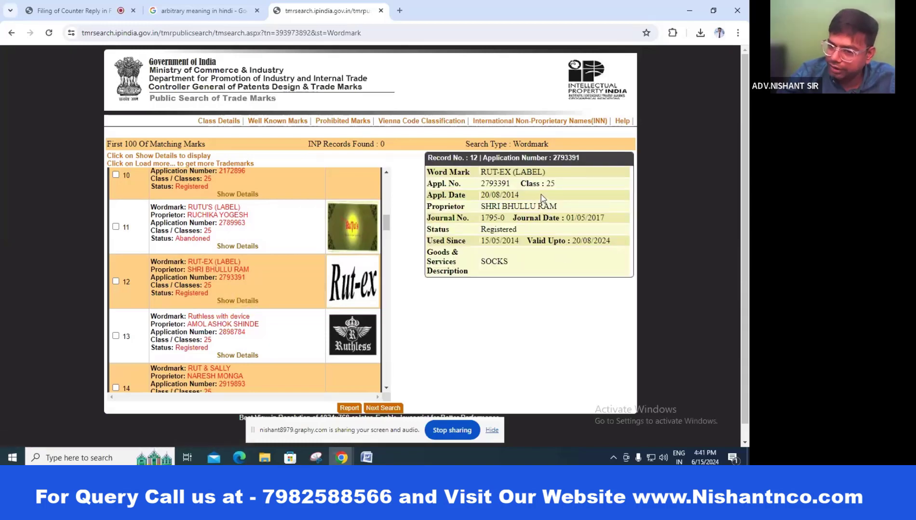
scroll(299, 292, down, 3)
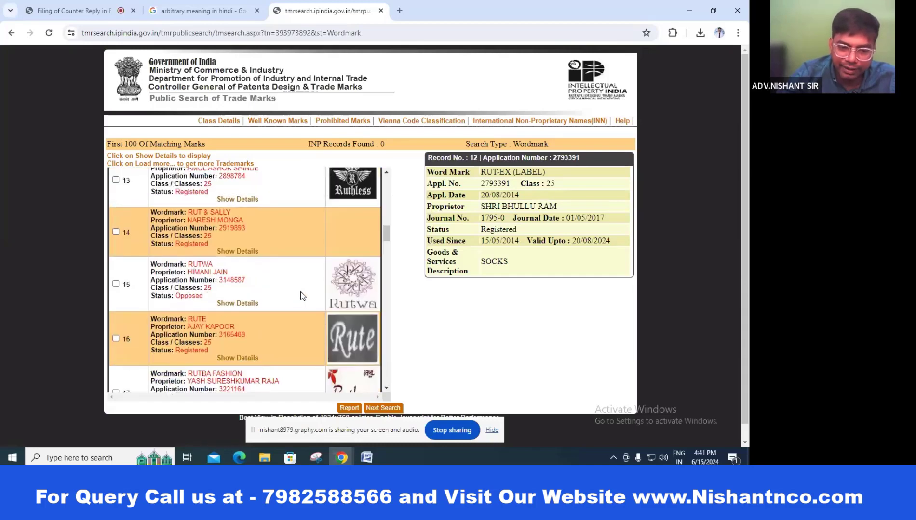
scroll(300, 292, down, 20)
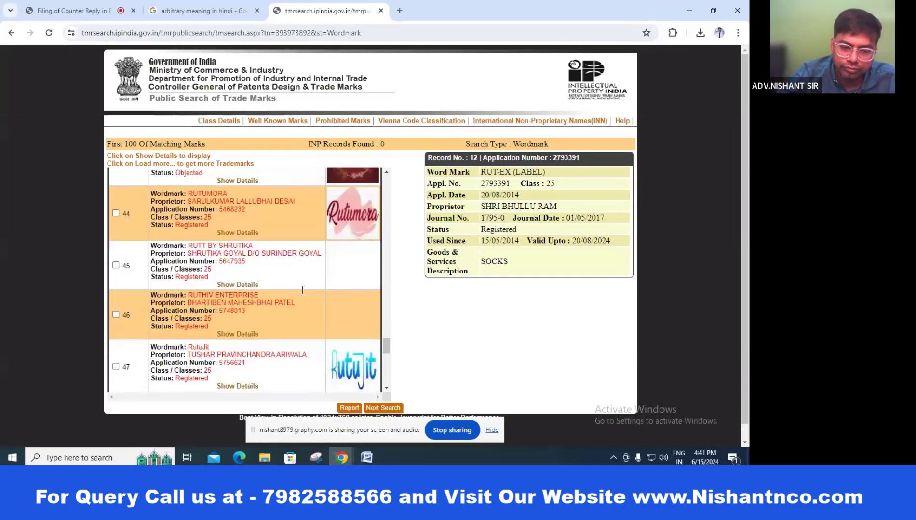
click(236, 372)
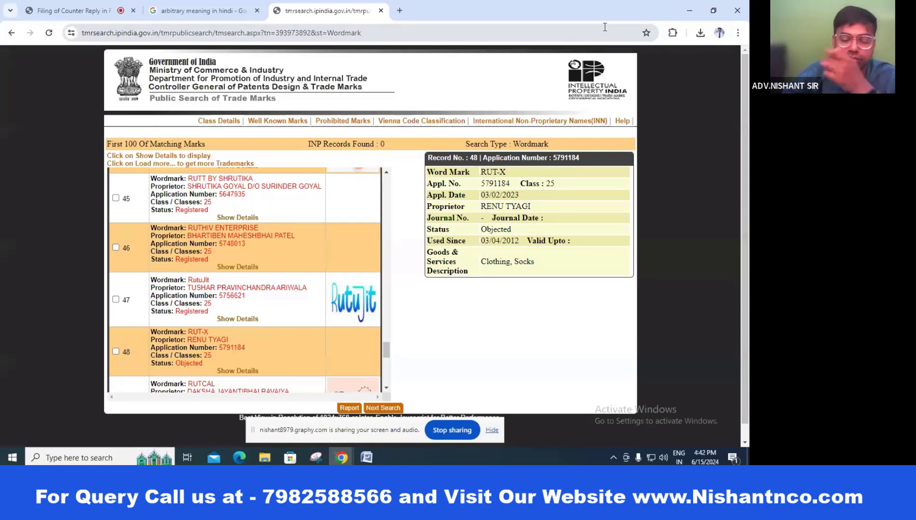
click(367, 459)
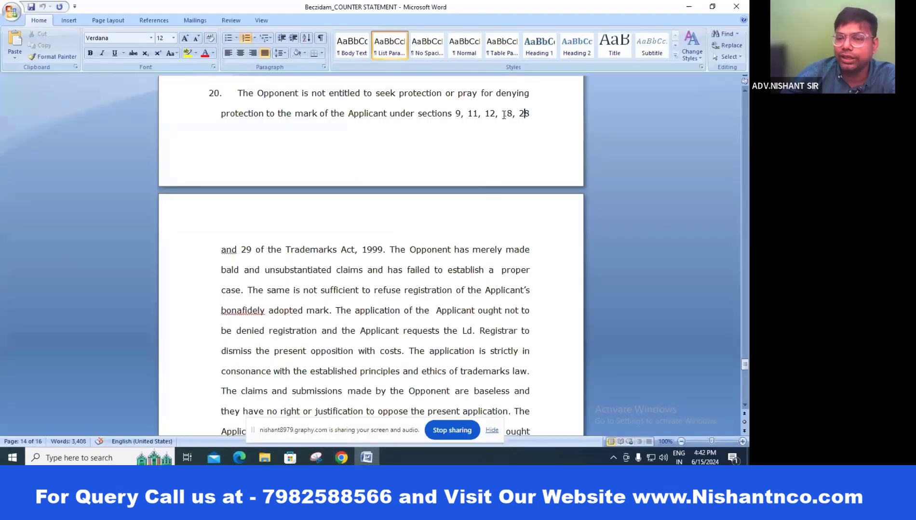
double_click(504, 114)
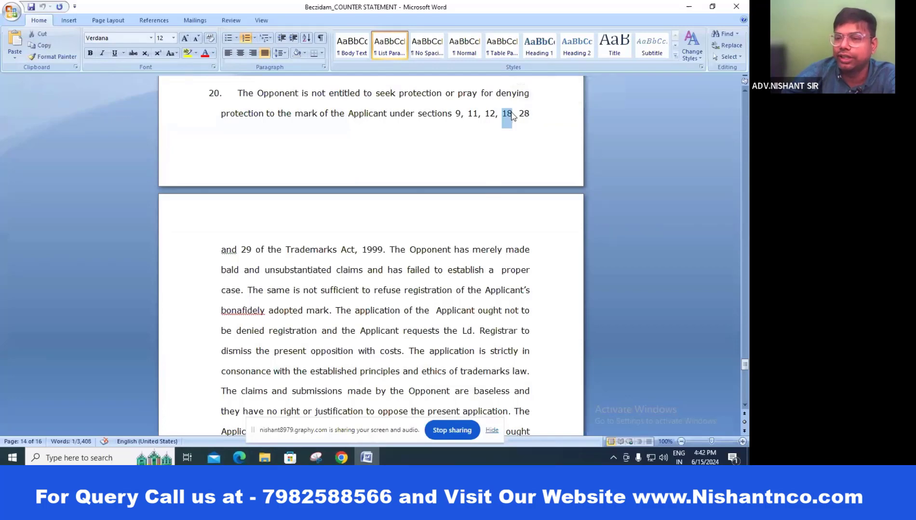
click(528, 134)
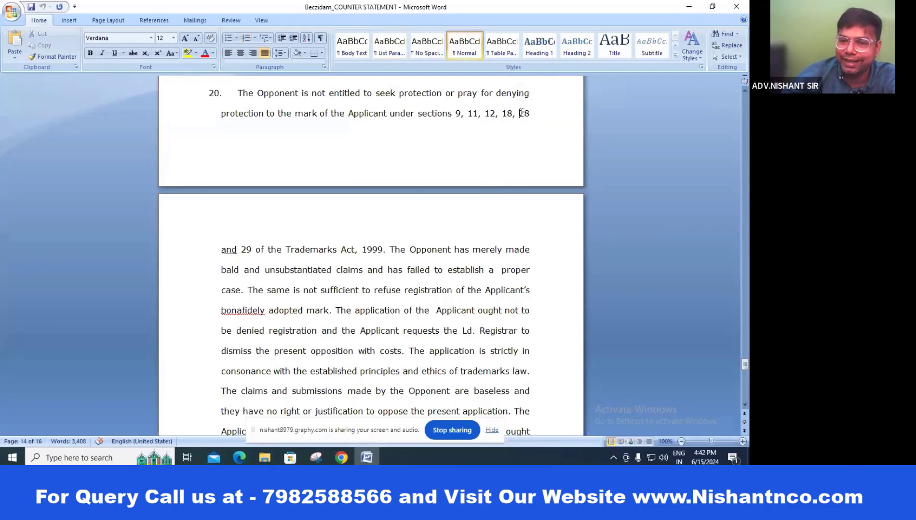
double_click(521, 113)
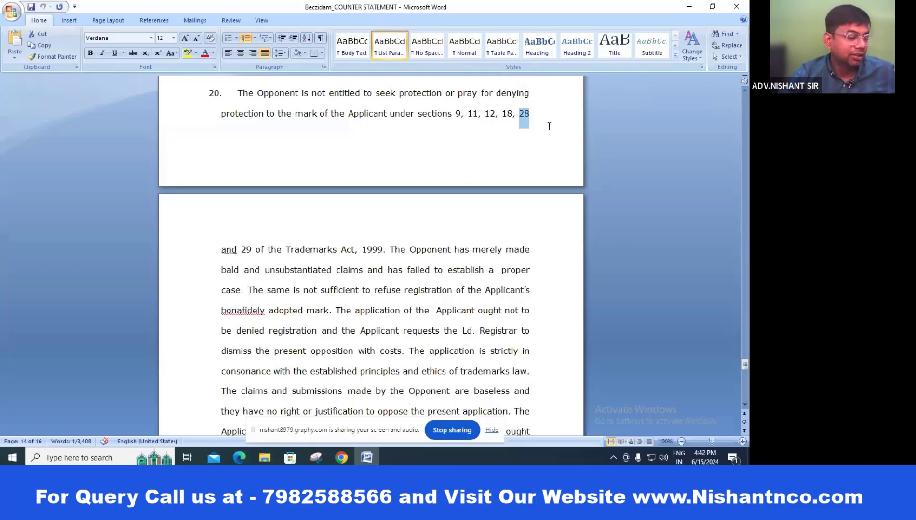
double_click(246, 250)
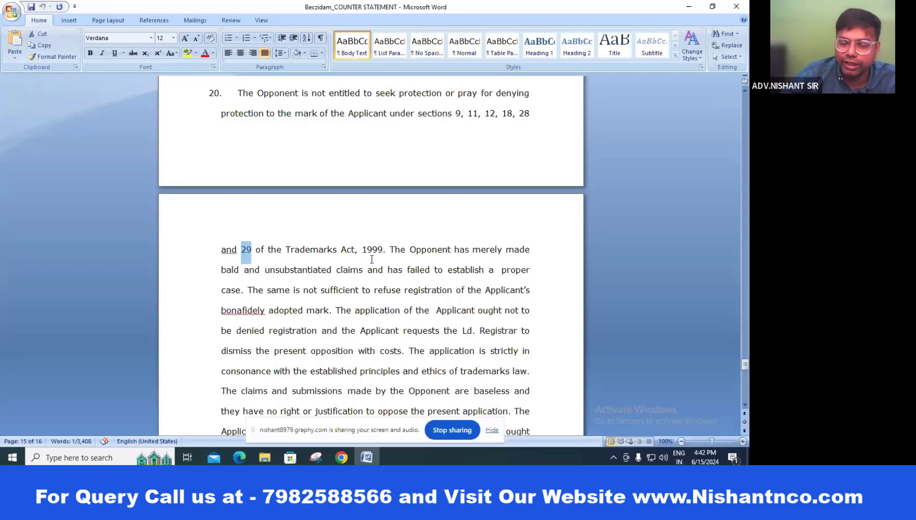
scroll(407, 198, down, 2)
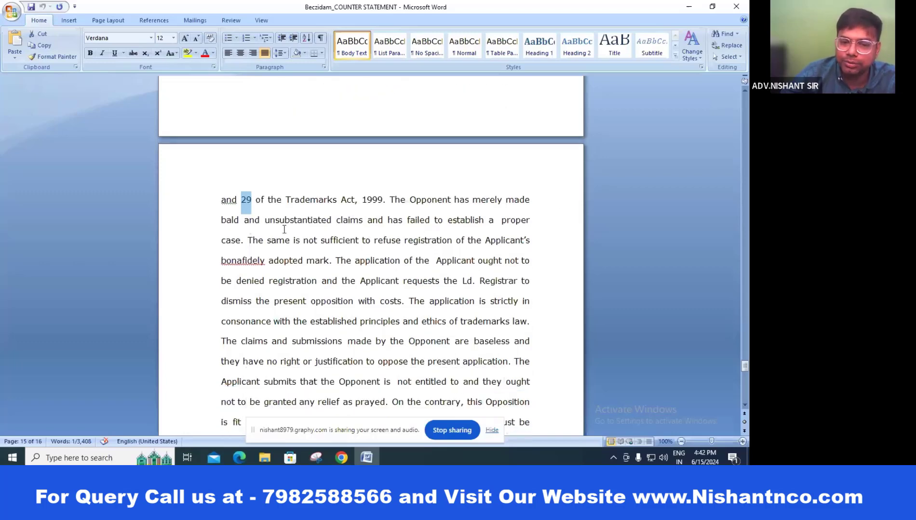
scroll(337, 199, down, 5)
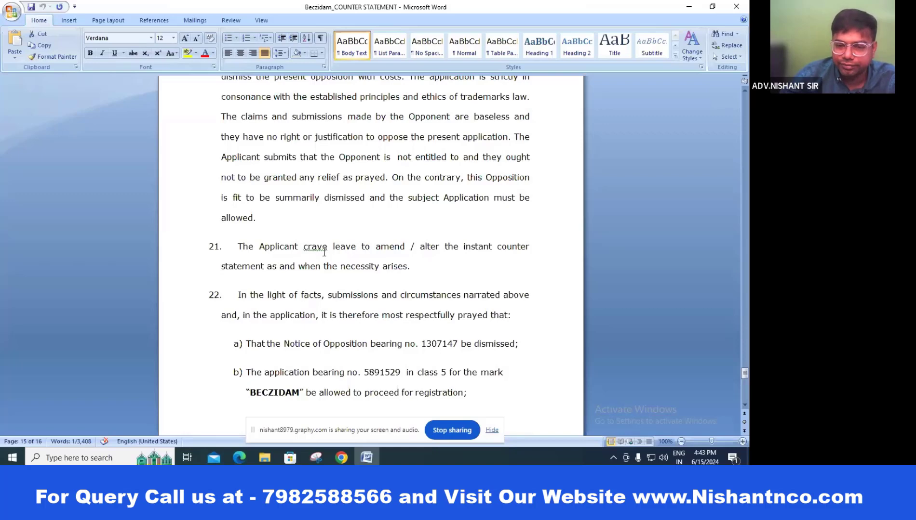
scroll(412, 235, down, 1)
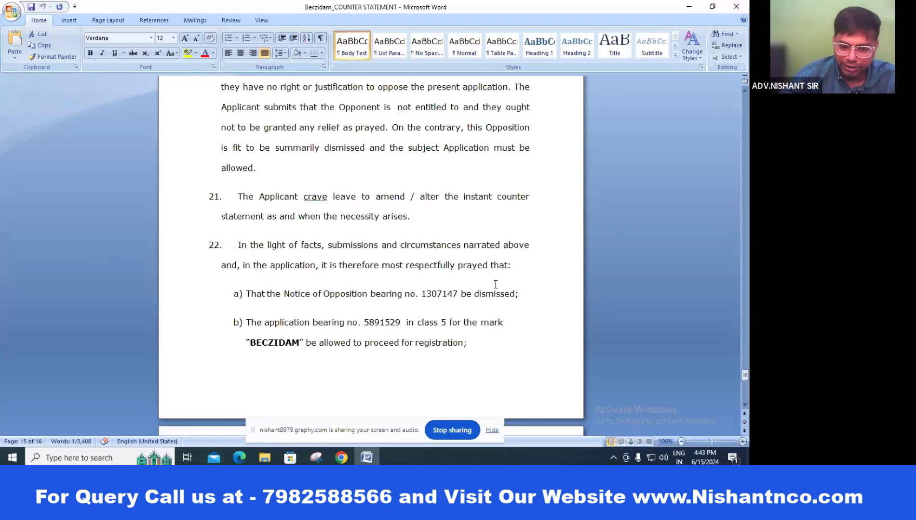
scroll(495, 284, down, 2)
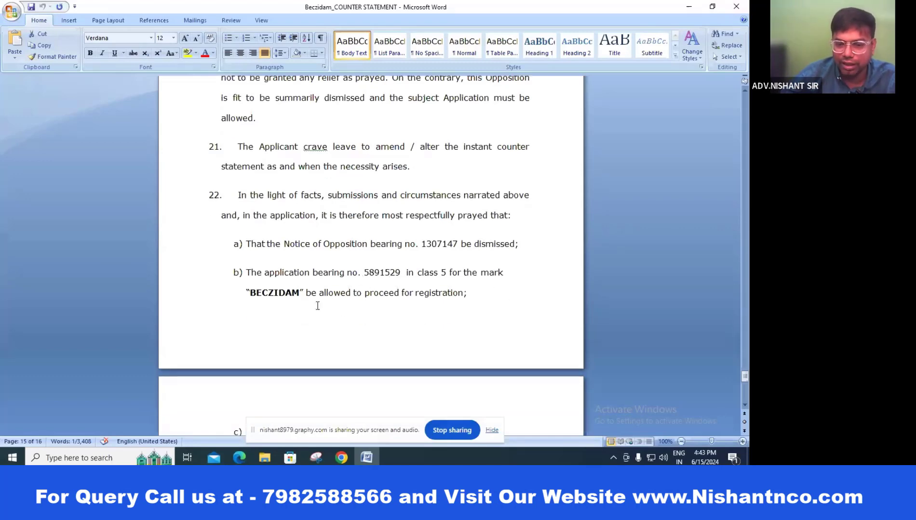
scroll(485, 289, down, 8)
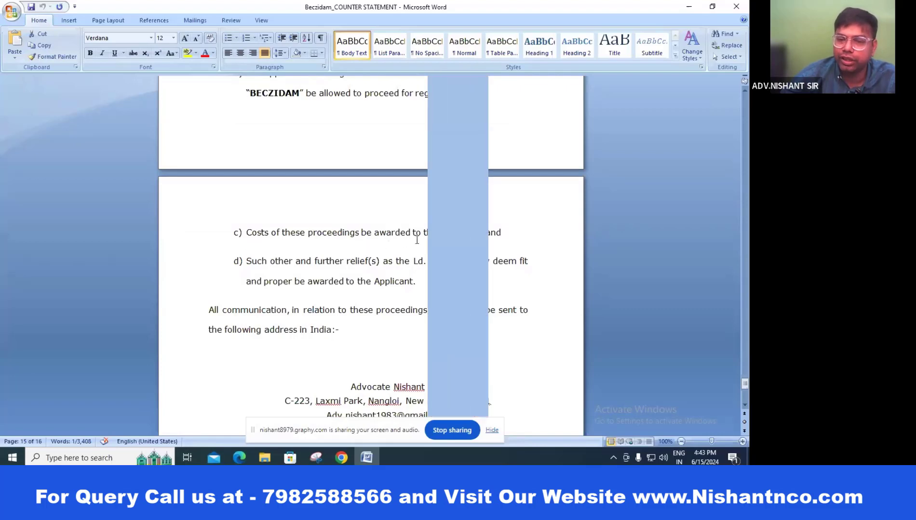
key(alt+Tab)
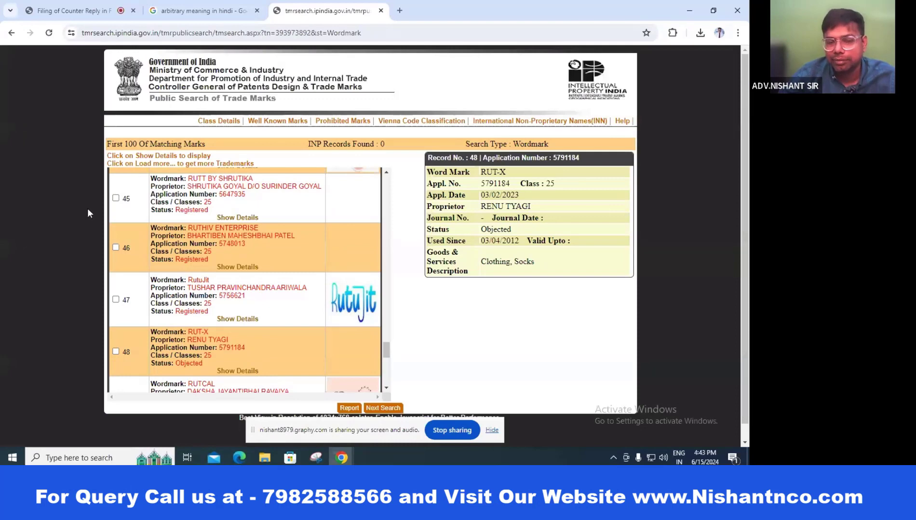
Step: Duplicate Beczidam_COUNTER STATEMENT in the 15.06.2024 folder, then return to the Chrome search window
click(266, 457)
click(311, 158)
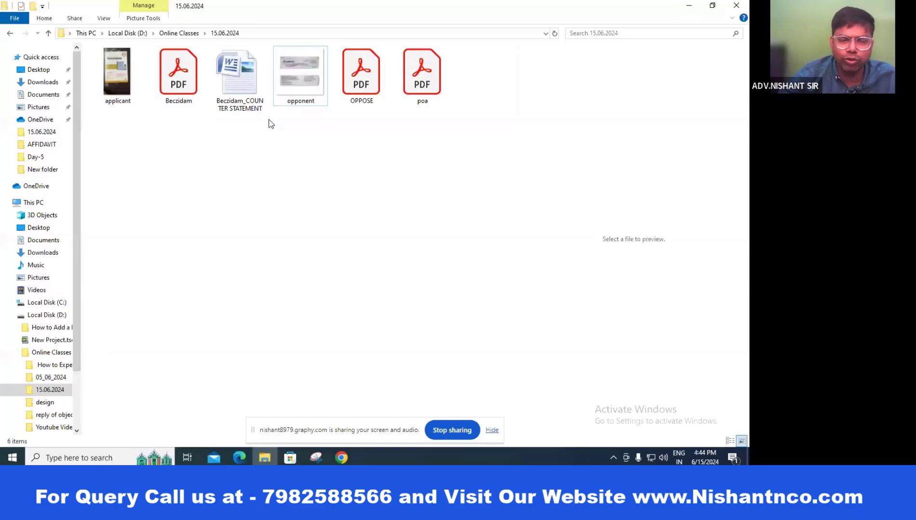
key(ctrl+v)
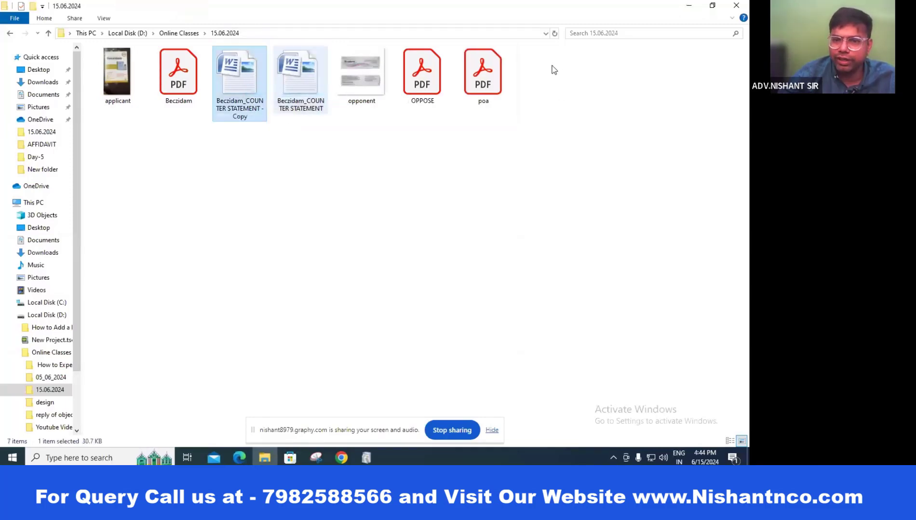
click(147, 199)
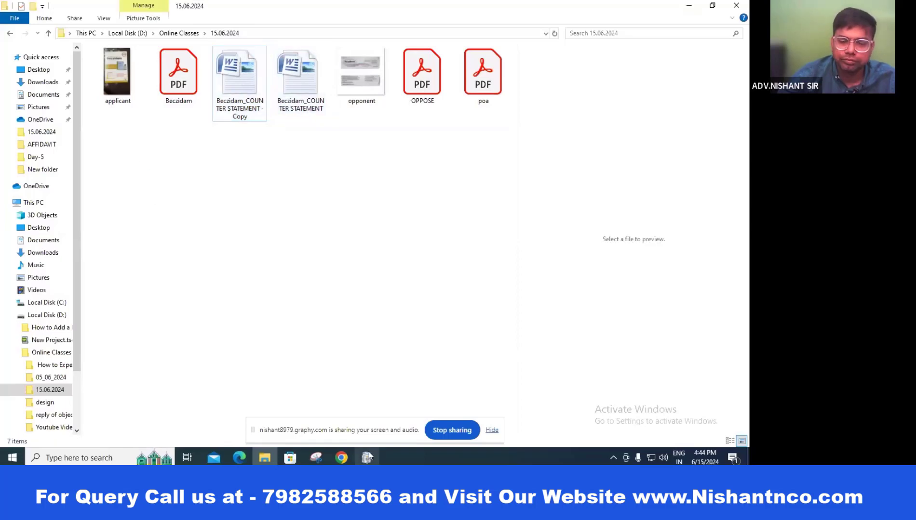
click(340, 457)
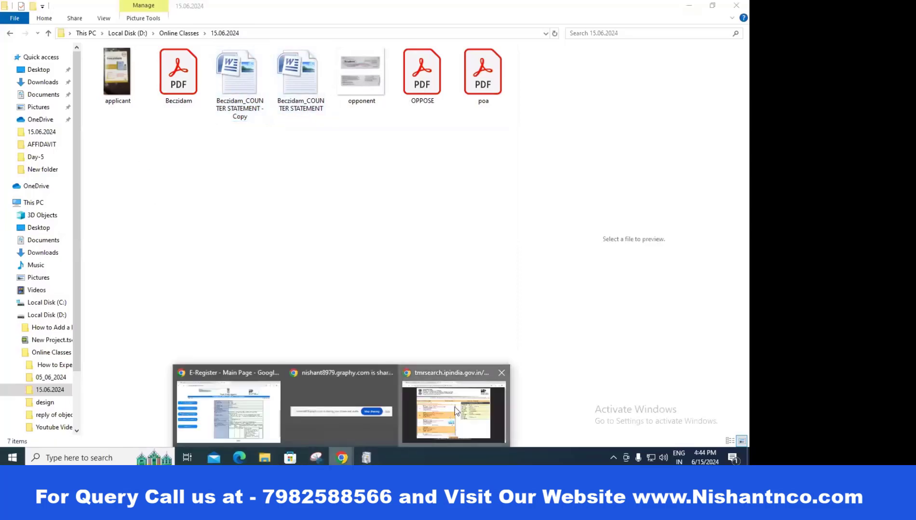
click(453, 412)
Step: Convert the counter statement to PDF on iLovePDF and download Beczidam_COUNTER STATEMENT.pdf
click(404, 11)
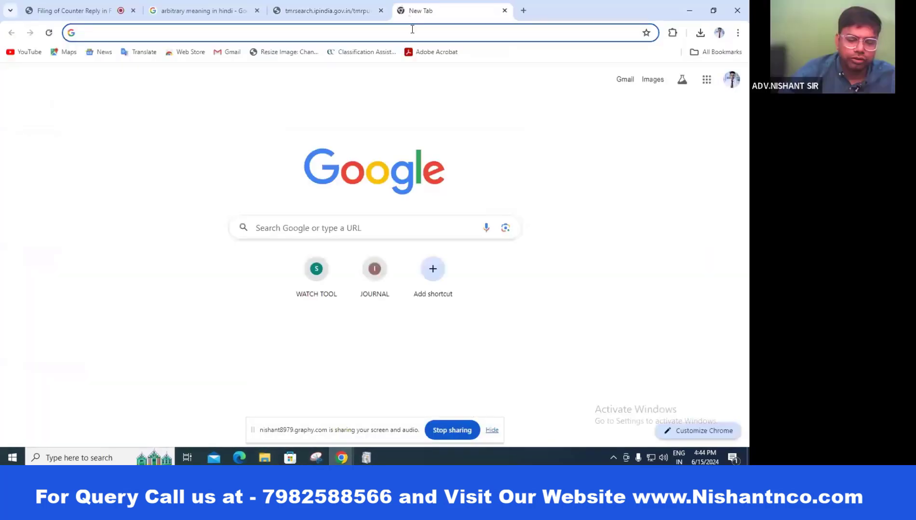
text(i)
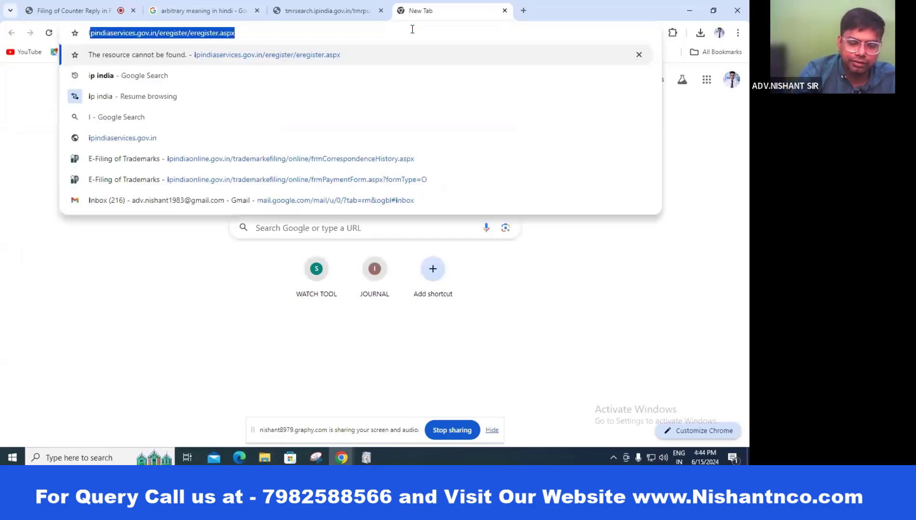
text(LOVE)
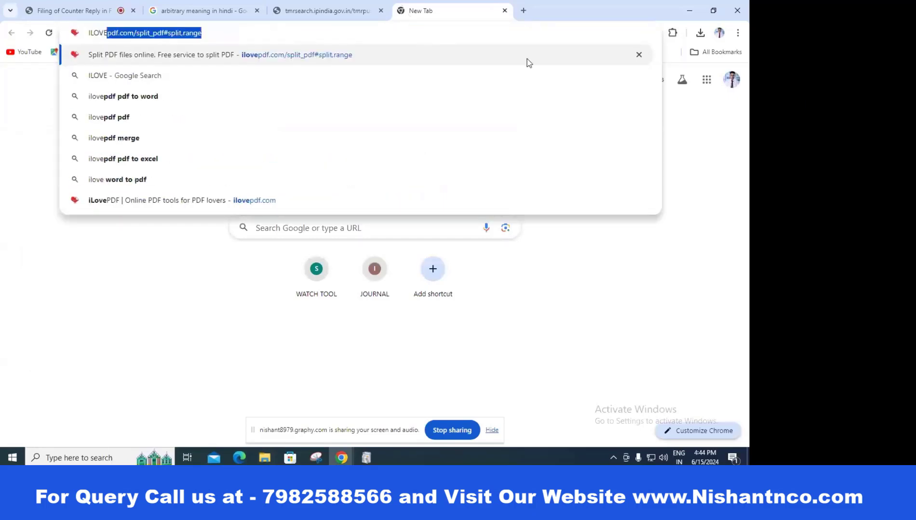
click(140, 54)
mouse_move(384, 61)
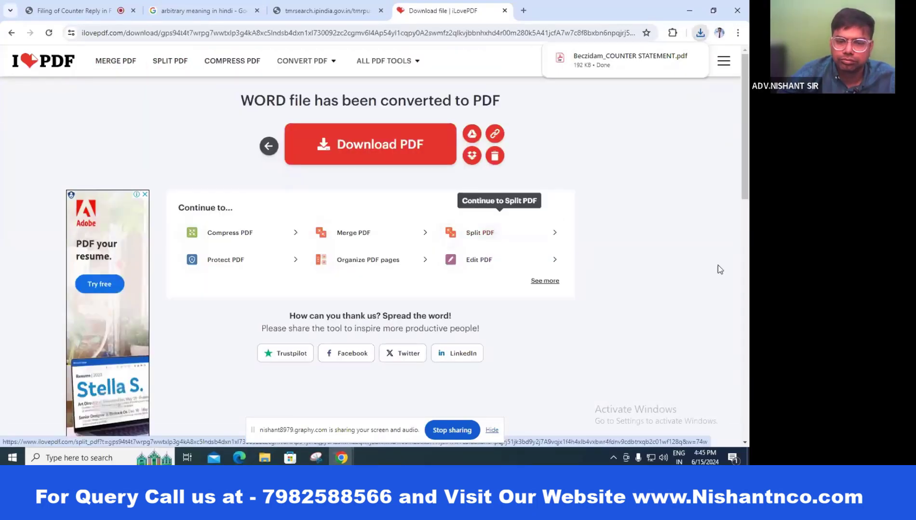
mouse_move(342, 458)
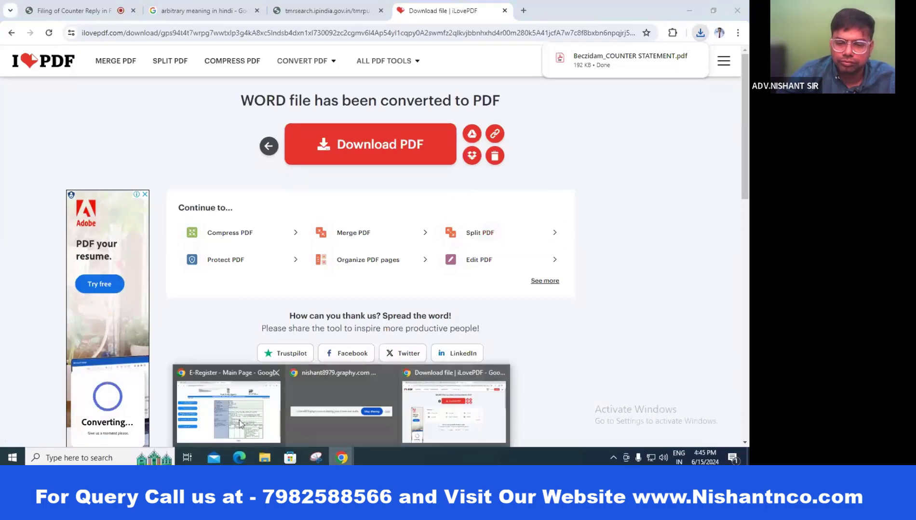
click(493, 397)
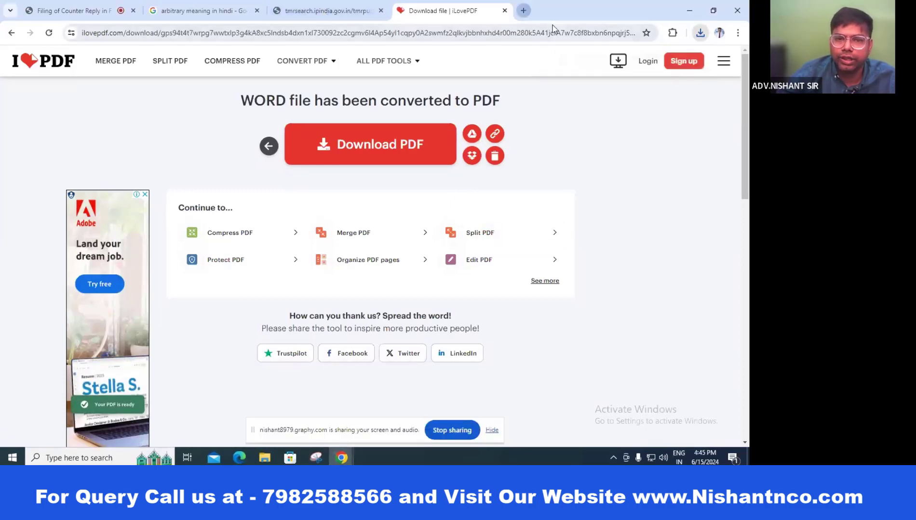
Step: Run a Google search for ip india in a new tab
click(523, 11)
click(359, 226)
click(313, 248)
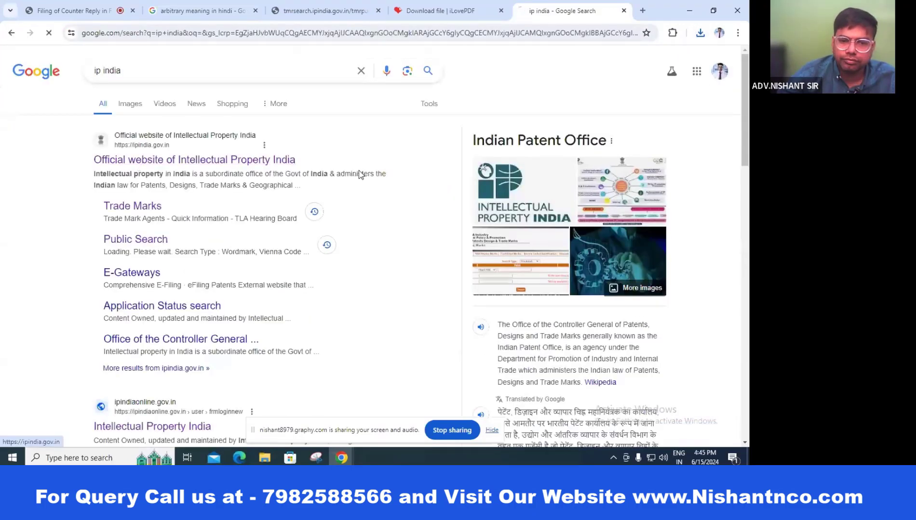
Step: Go from ipindia.gov.in to Comprehensive trade mark e-Filing and open Form TM-O under New Form Filing
click(359, 175)
mouse_move(348, 172)
click(466, 175)
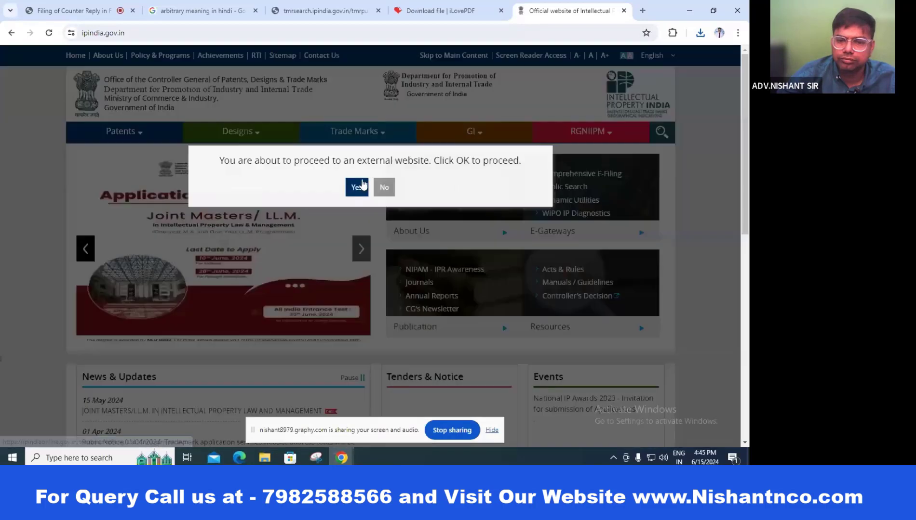
click(357, 187)
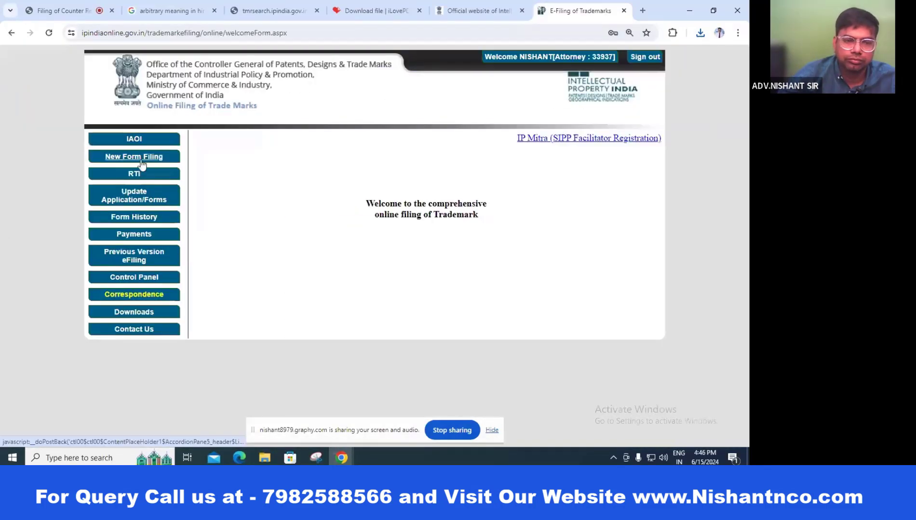
click(141, 161)
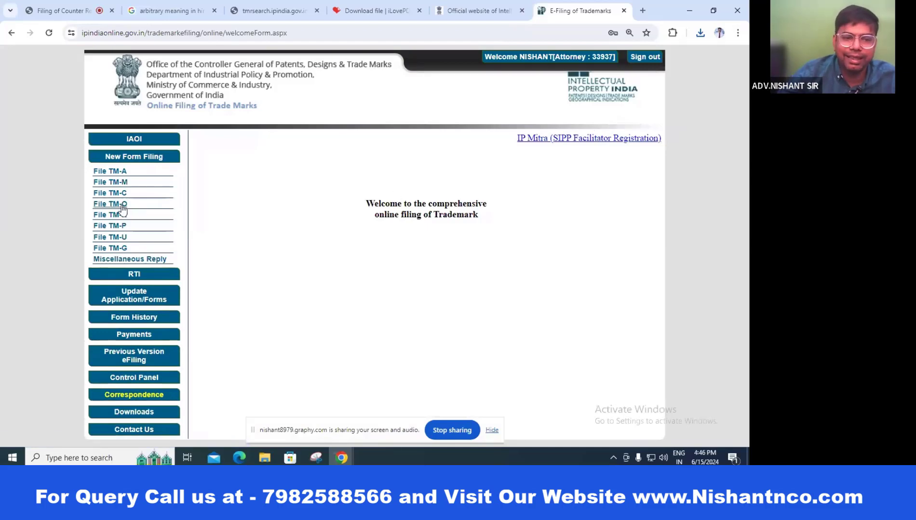
click(122, 206)
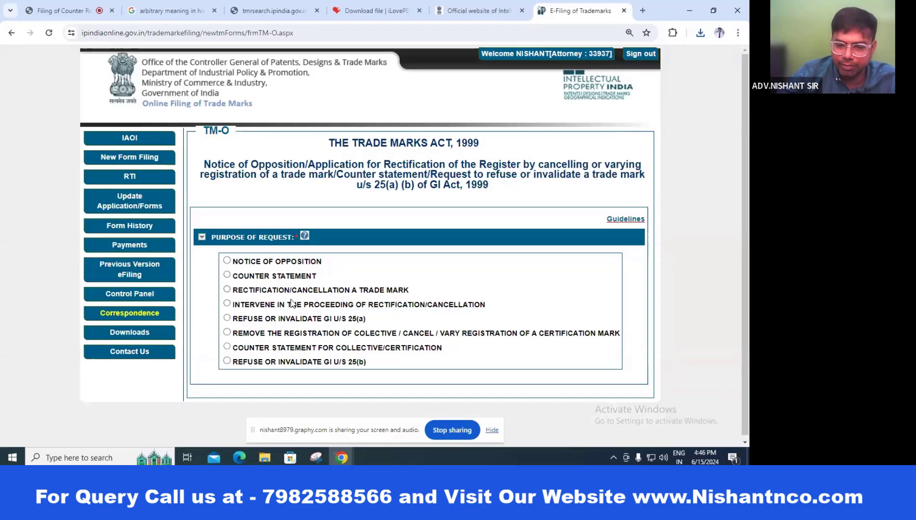
Step: Set the TM-O purpose to Counter Statement, identify by Opposition No, and paste in the copied number
click(226, 275)
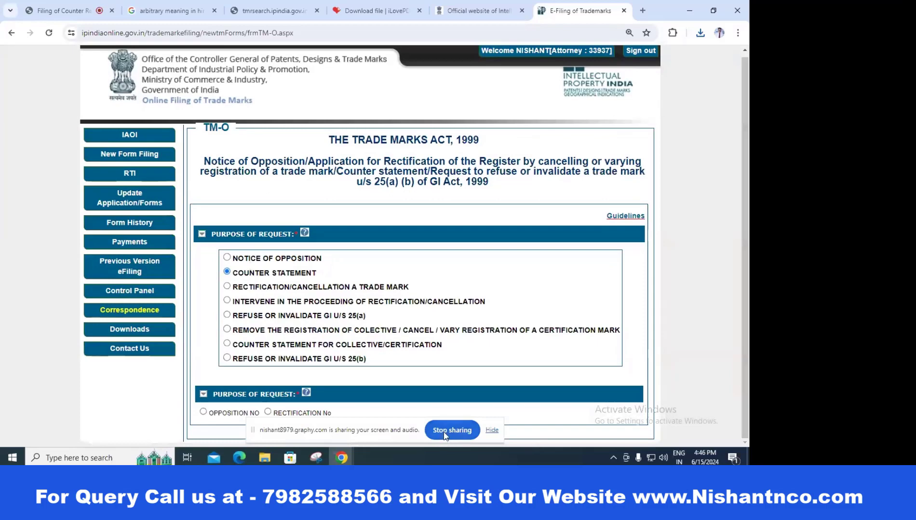
drag(332, 432, 336, 351)
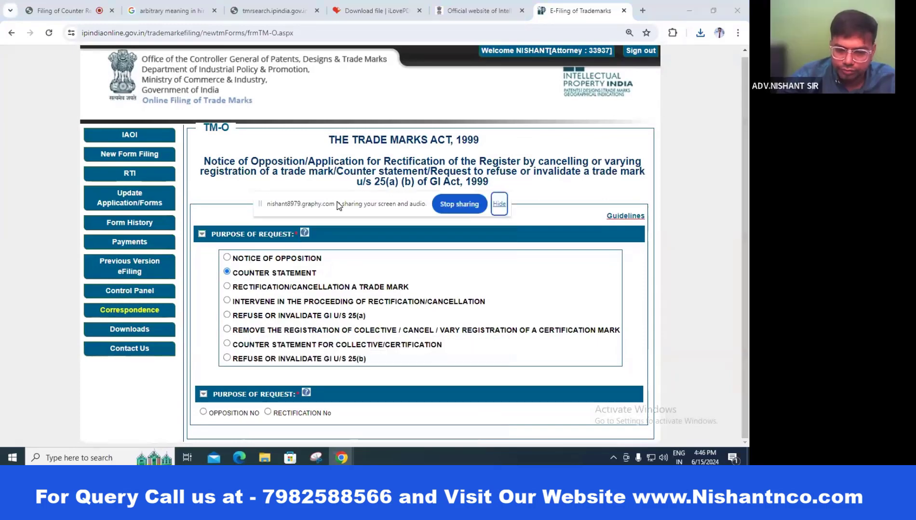
drag(337, 205, 323, 38)
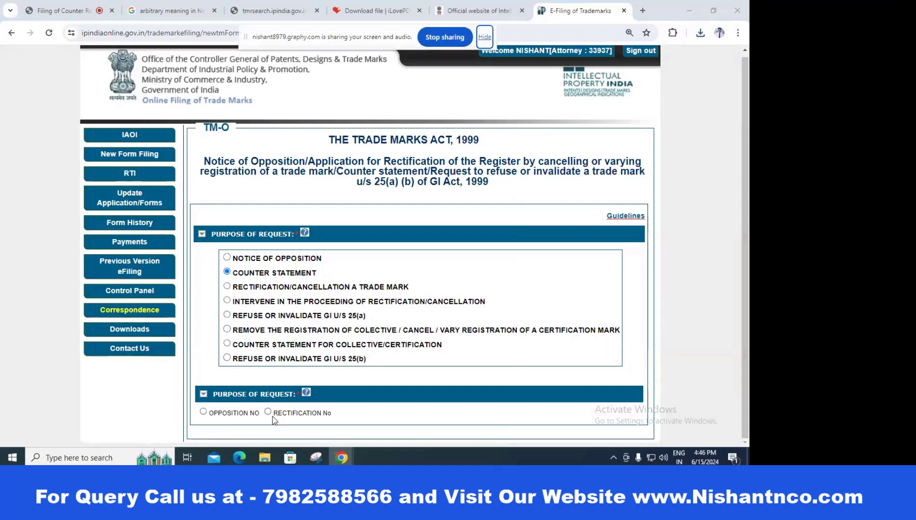
click(203, 413)
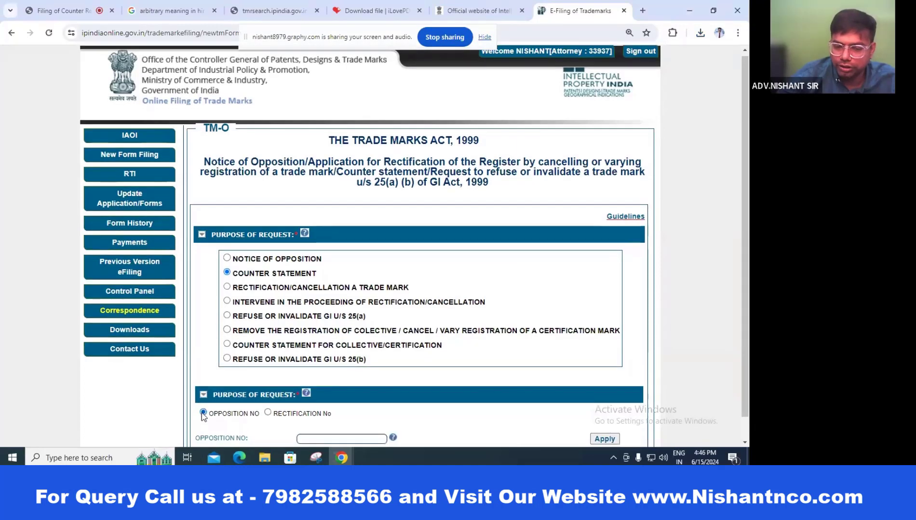
scroll(435, 393, down, 1)
click(356, 416)
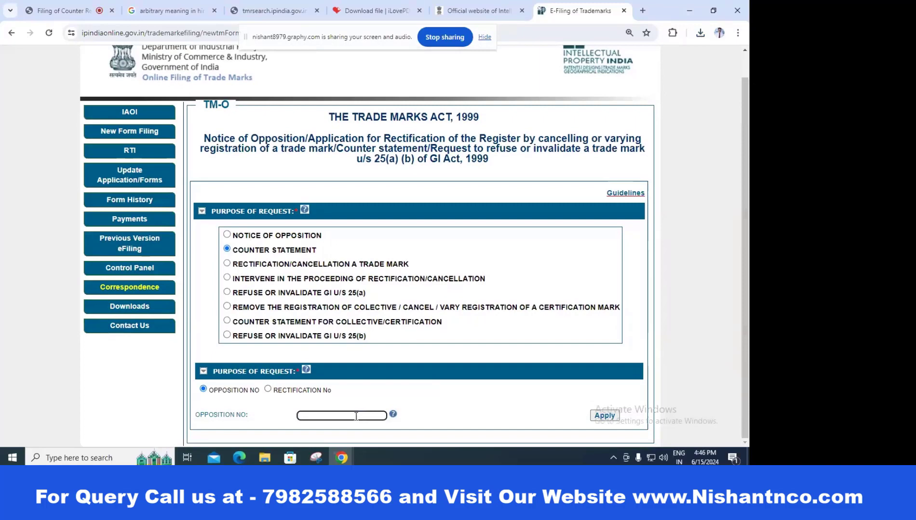
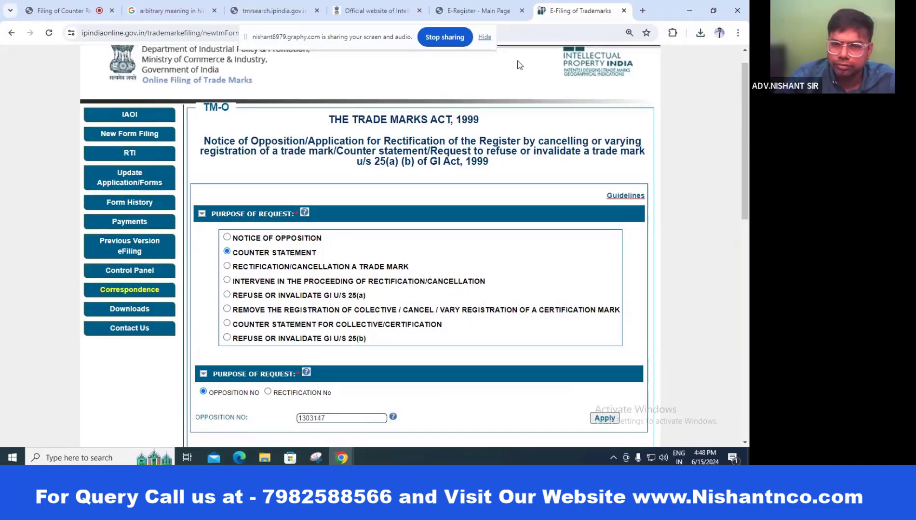
scroll(490, 180, down, 6)
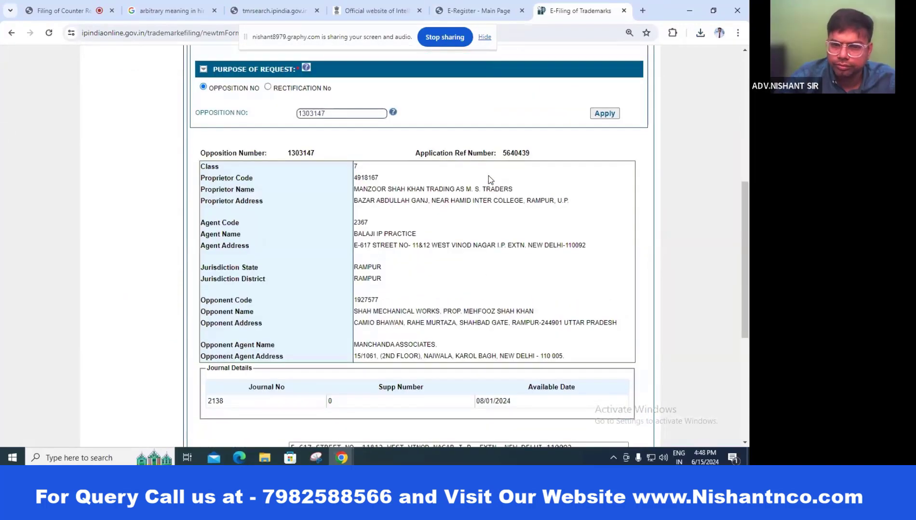
scroll(488, 176, up, 7)
click(475, 7)
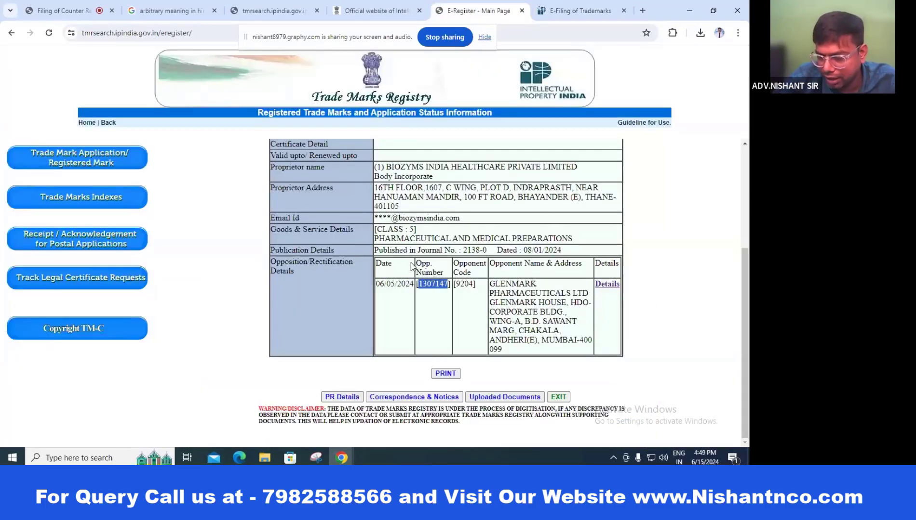
drag(415, 263, 431, 263)
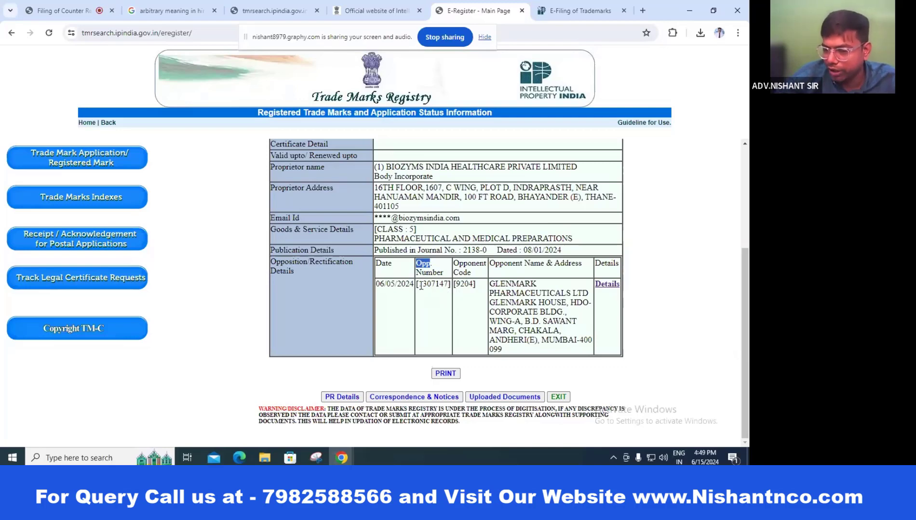
drag(419, 285, 450, 286)
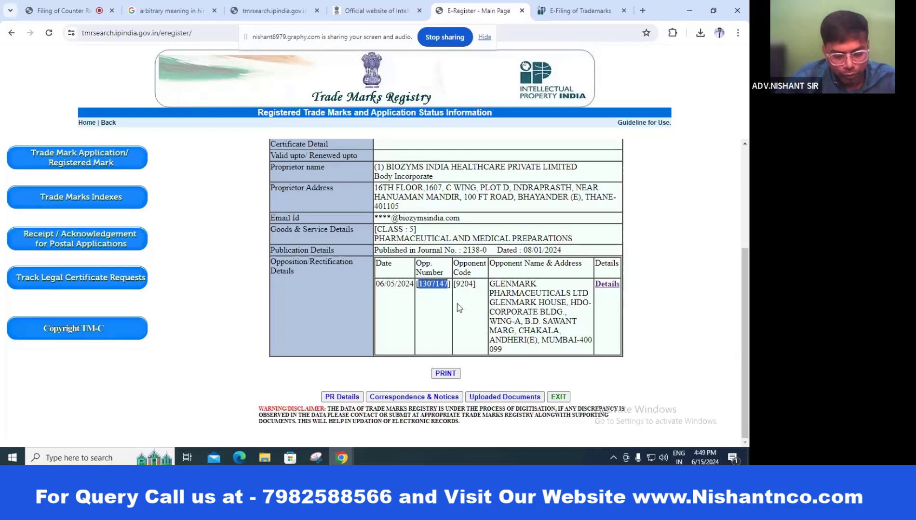
click(560, 10)
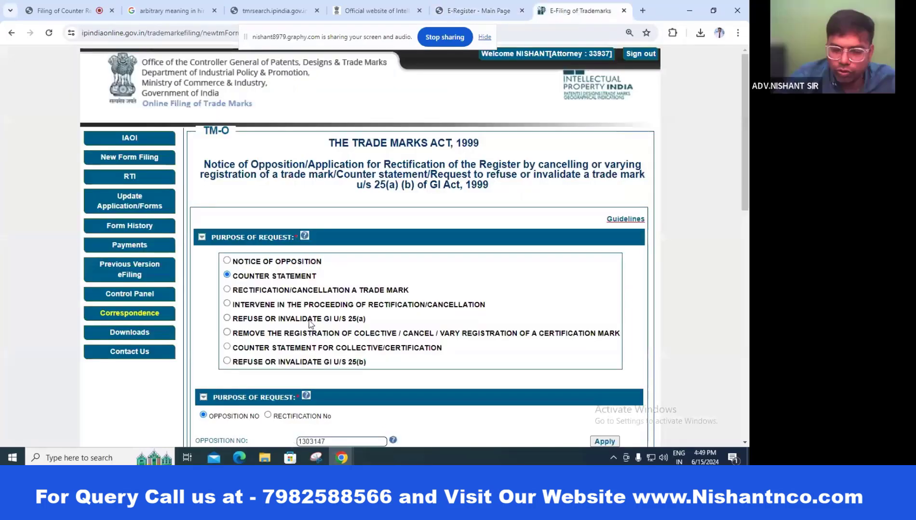
scroll(307, 332, down, 3)
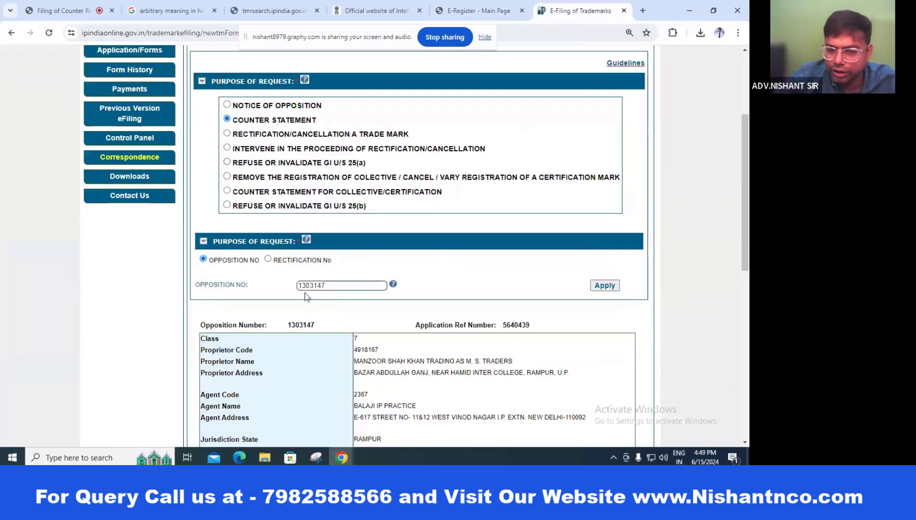
click(342, 286)
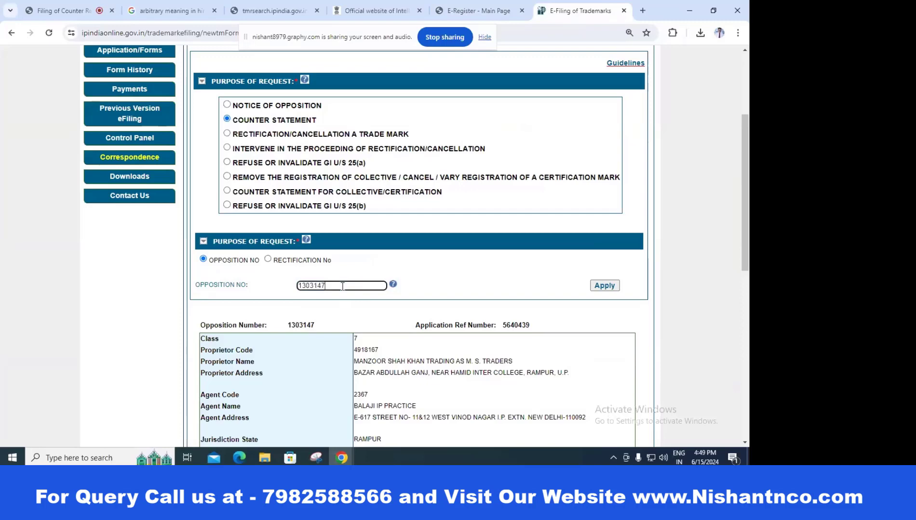
double_click(320, 289)
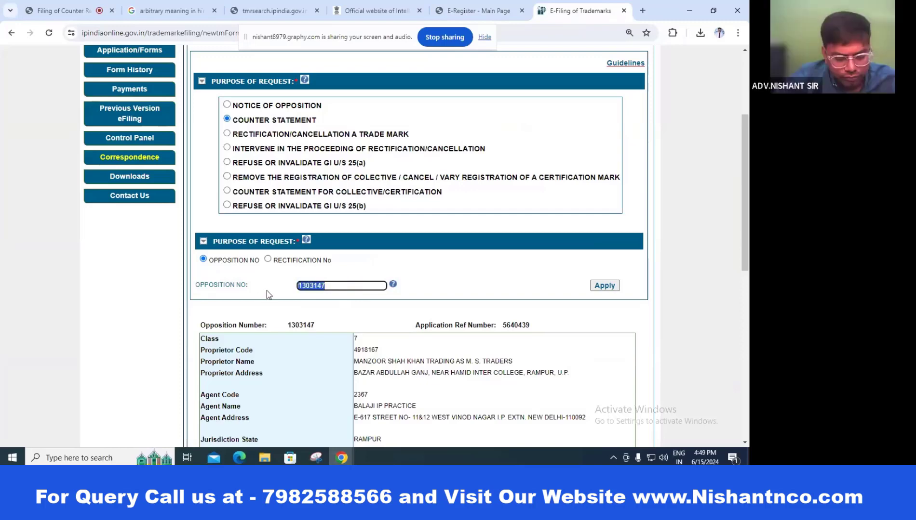
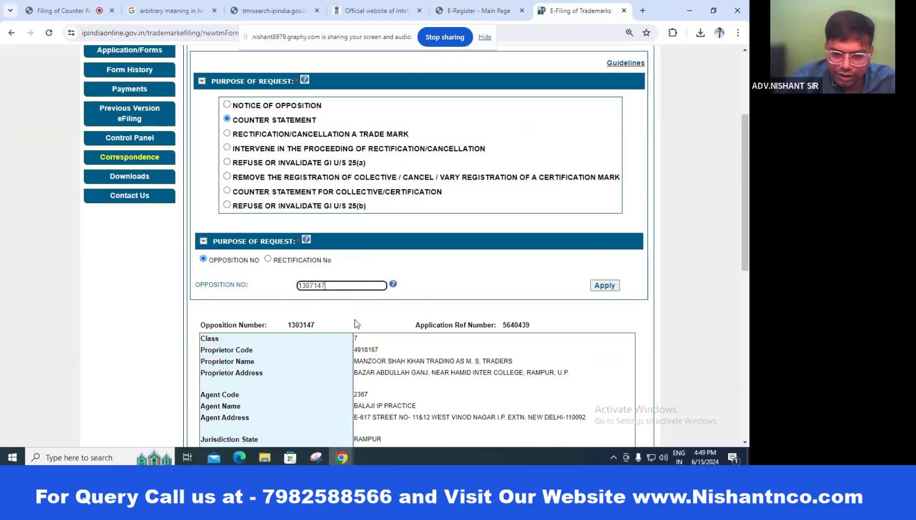
click(477, 280)
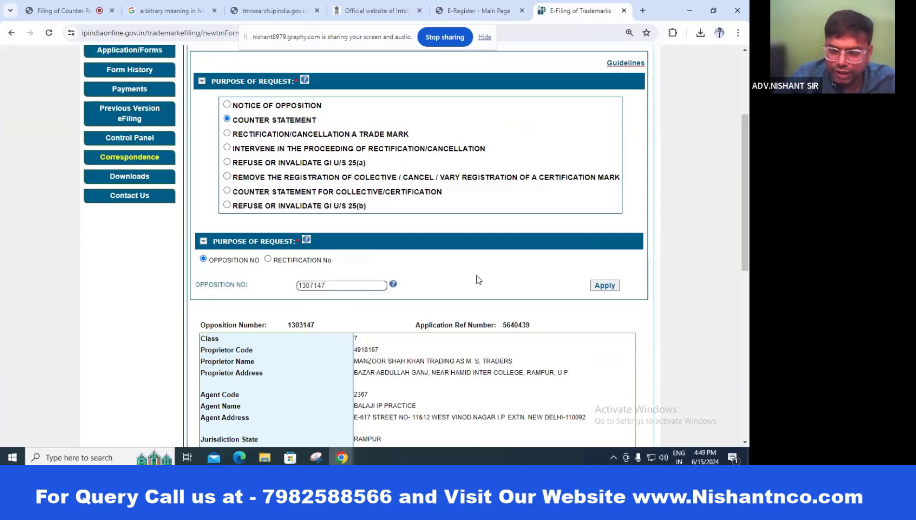
scroll(477, 281, down, 3)
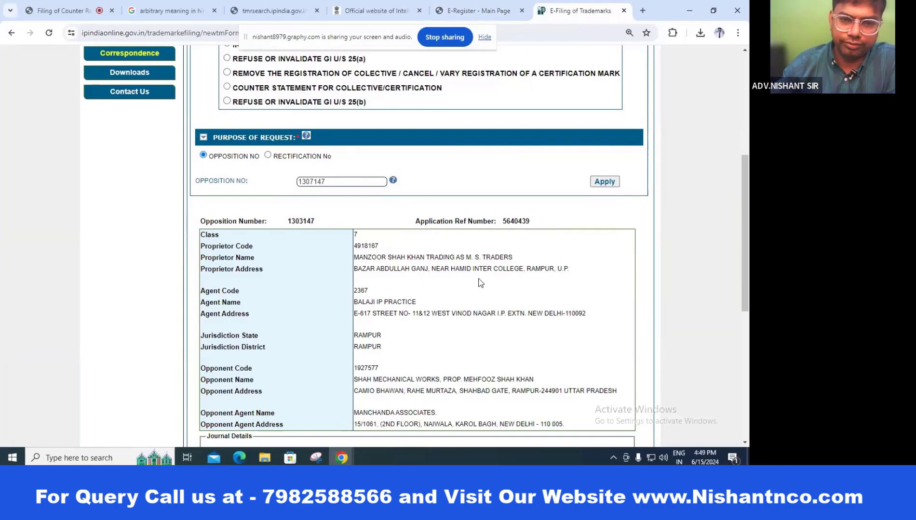
click(494, 12)
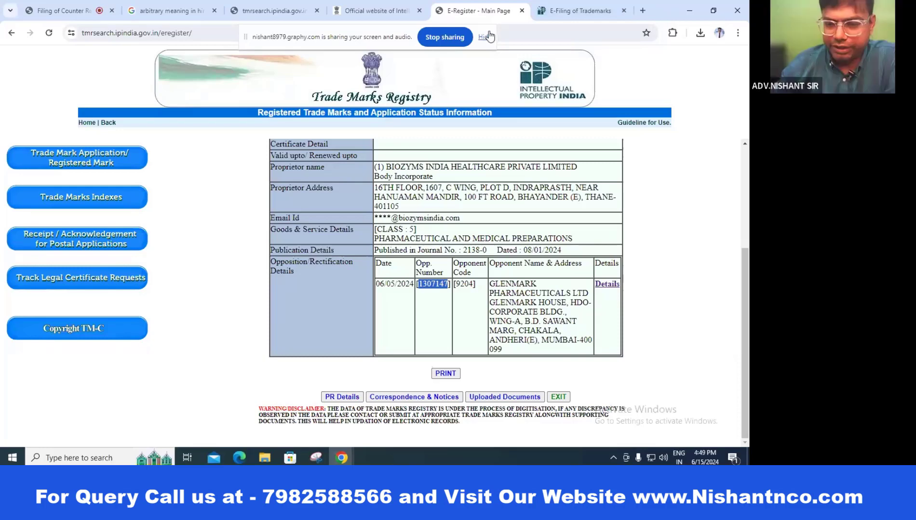
click(578, 10)
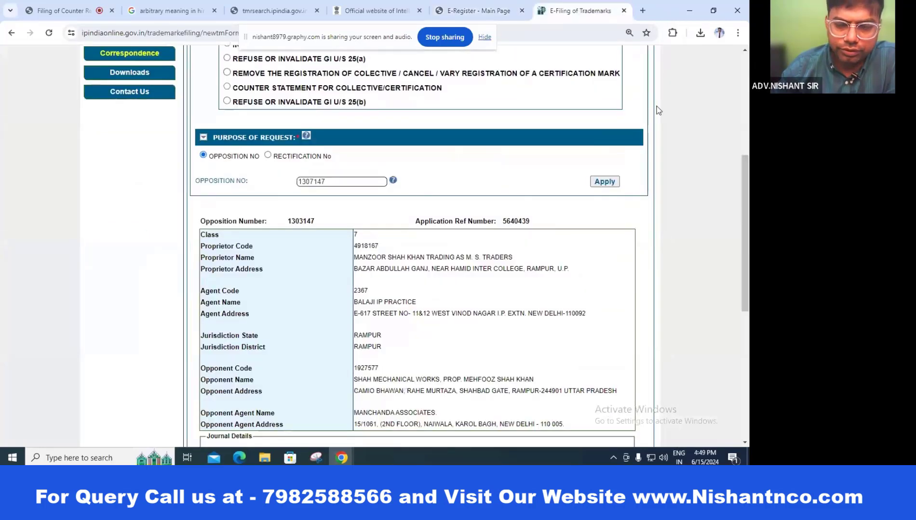
click(317, 181)
scroll(454, 90, up, 1)
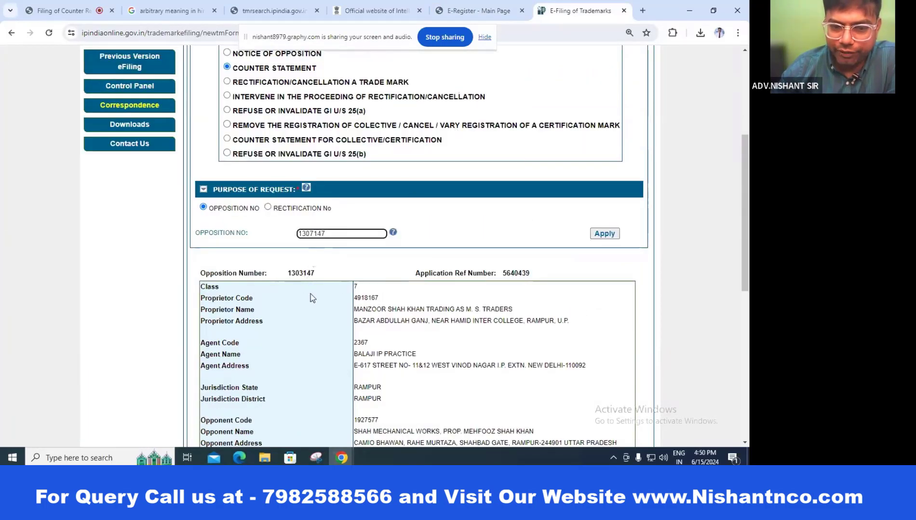
click(611, 236)
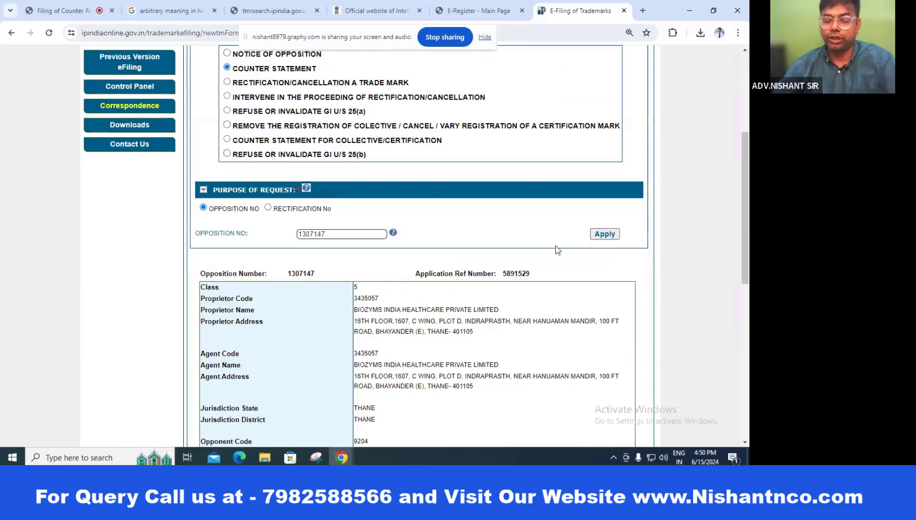
click(473, 7)
click(432, 302)
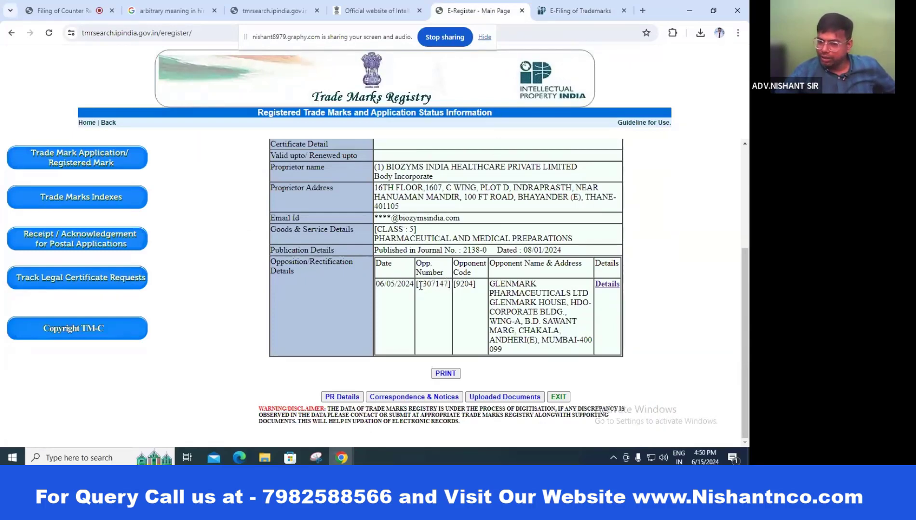
drag(418, 284, 450, 284)
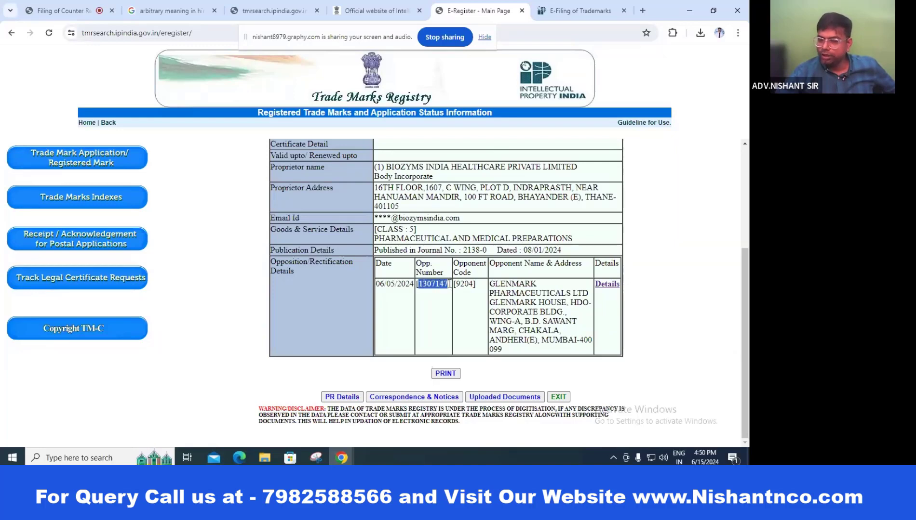
click(447, 305)
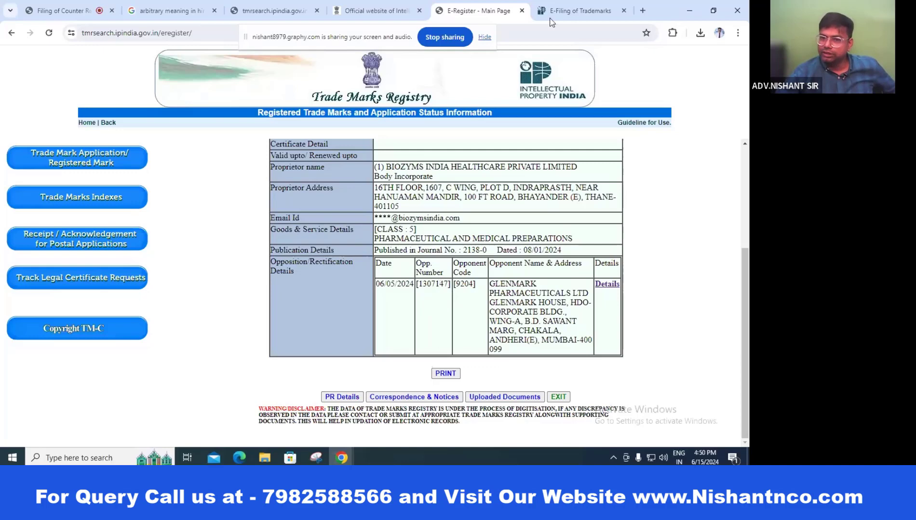
click(578, 10)
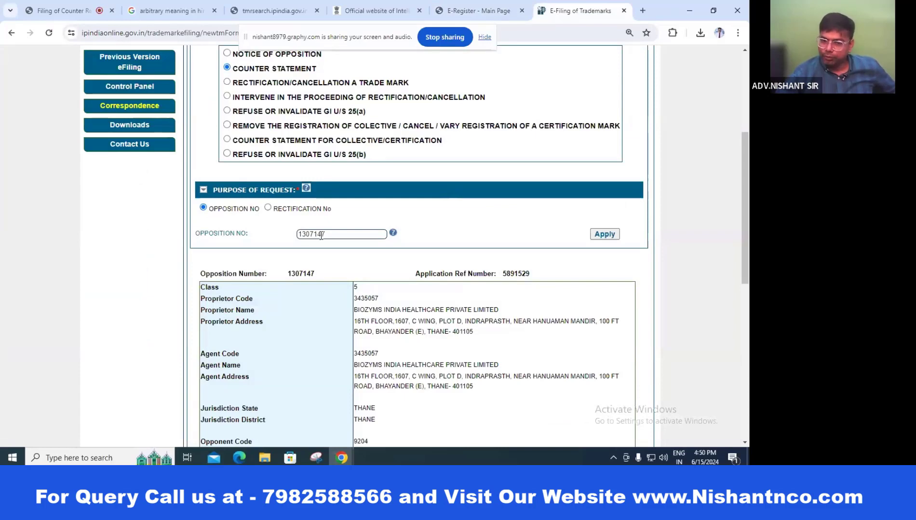
scroll(535, 243, down, 3)
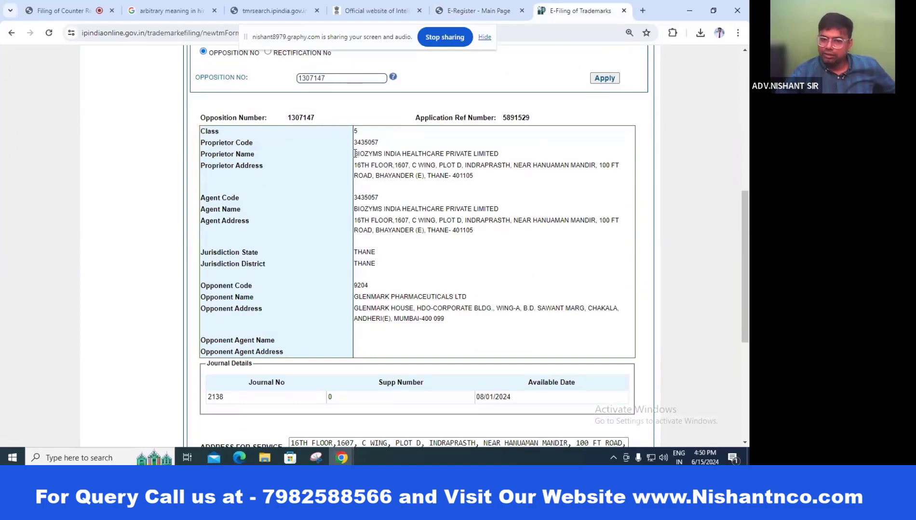
drag(355, 155, 519, 166)
click(527, 200)
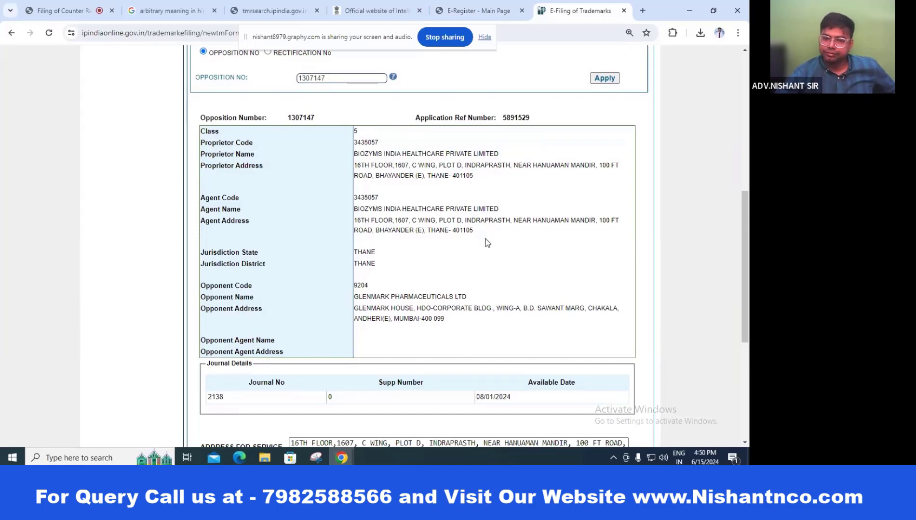
scroll(486, 242, down, 2)
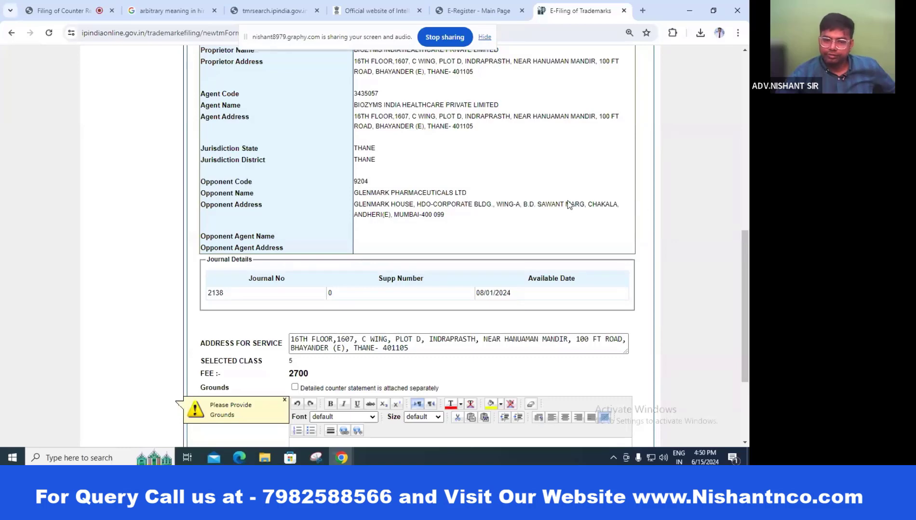
scroll(569, 205, down, 2)
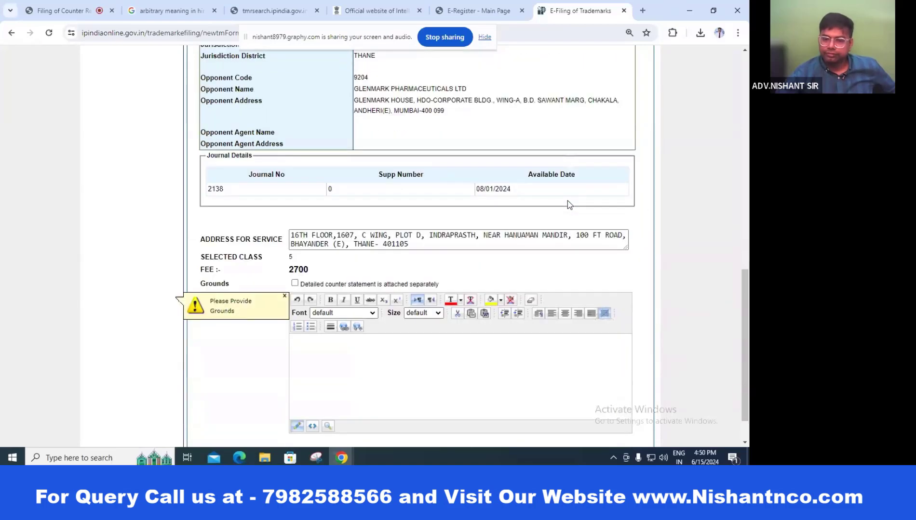
scroll(567, 201, down, 1)
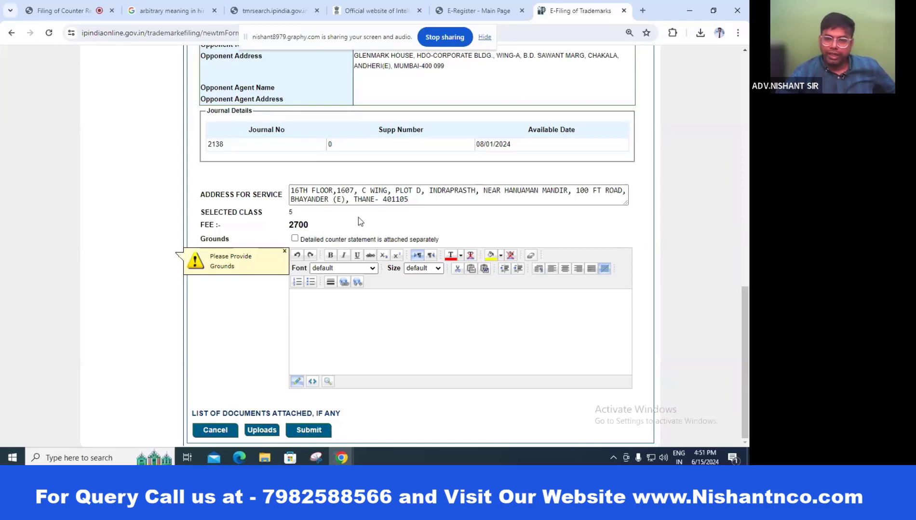
Step: Review the address for service and set grounds to counter statement attached separately
triple_click(619, 200)
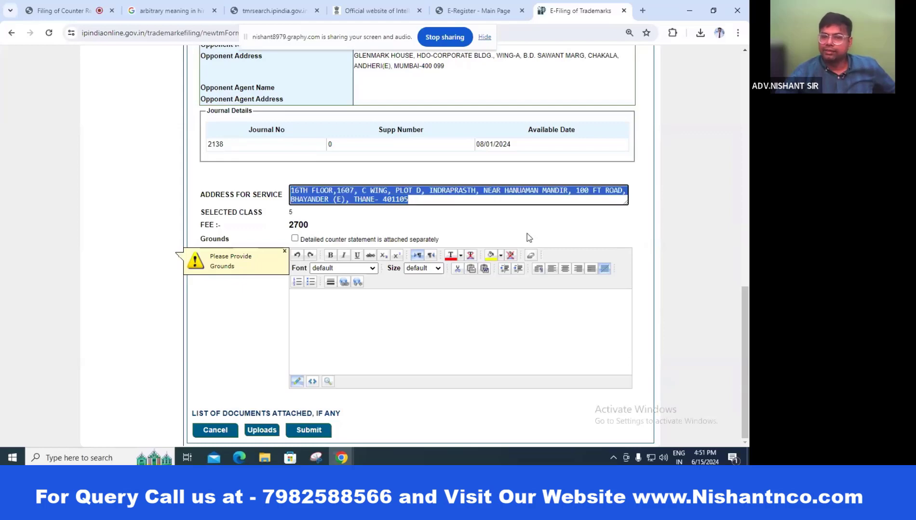
click(533, 215)
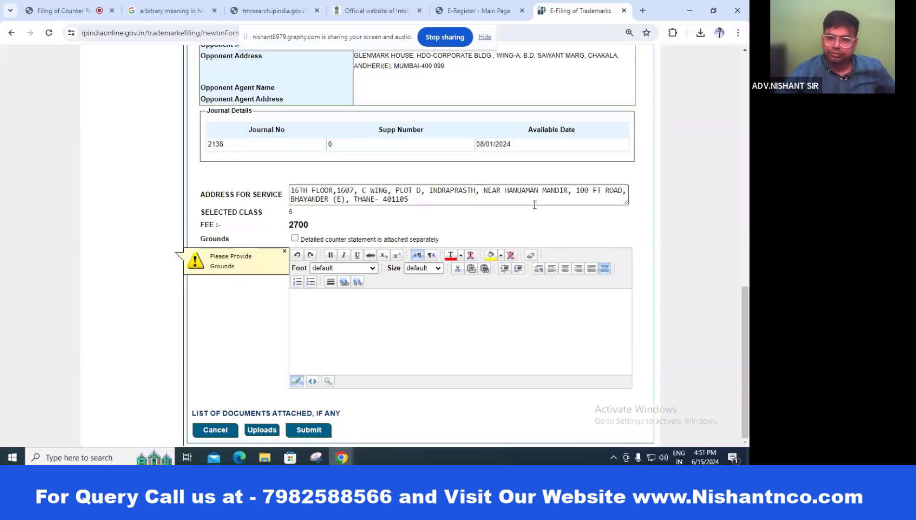
click(480, 202)
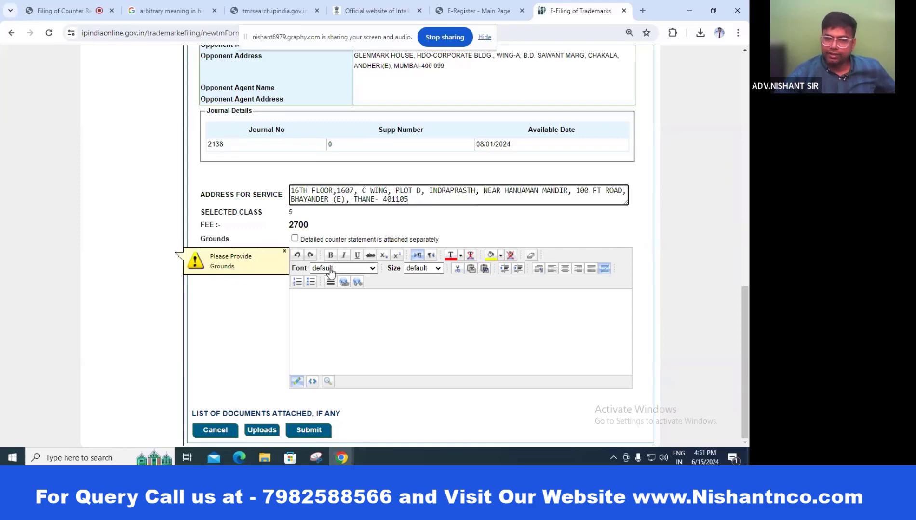
click(292, 257)
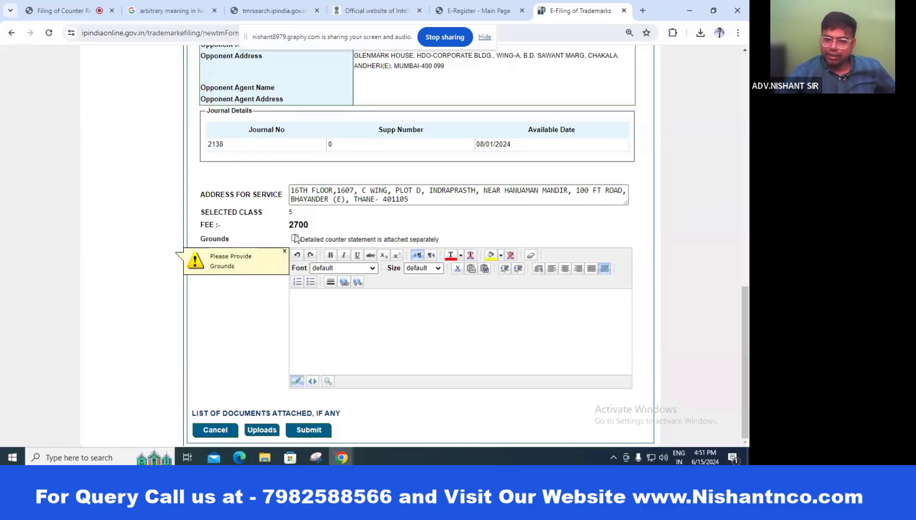
click(294, 238)
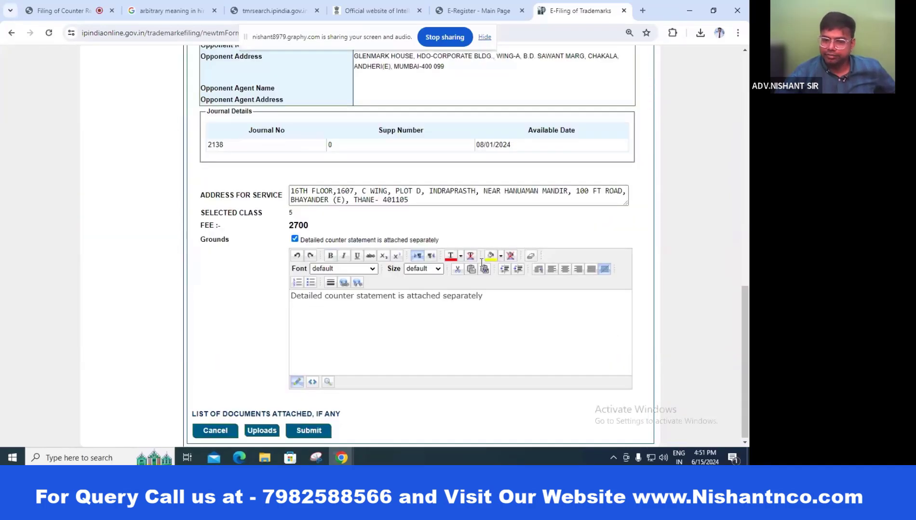
Step: Upload Beczidam_COUNTER STATEMENT.pdf as an Annexure document
click(268, 435)
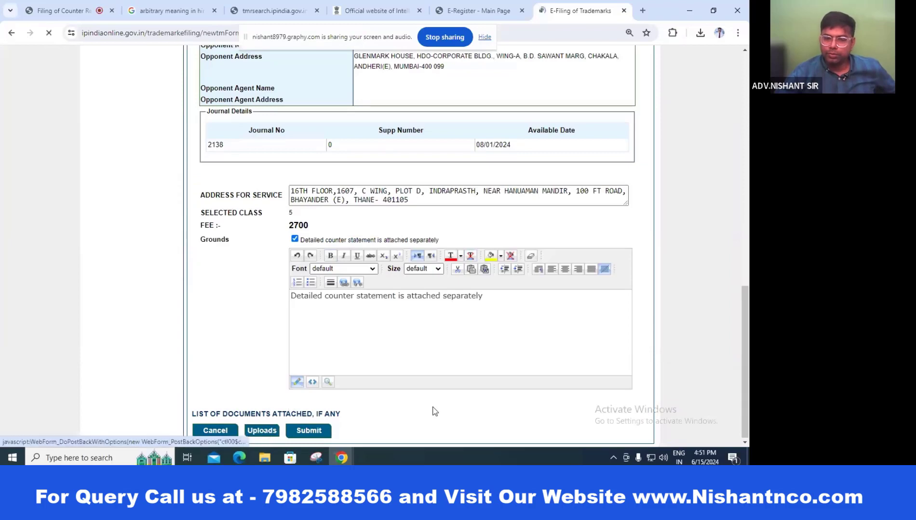
click(331, 234)
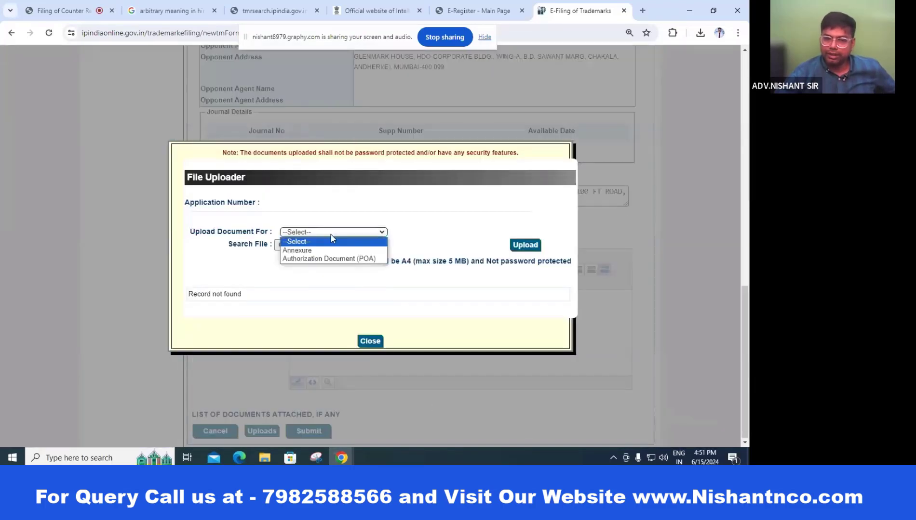
click(303, 251)
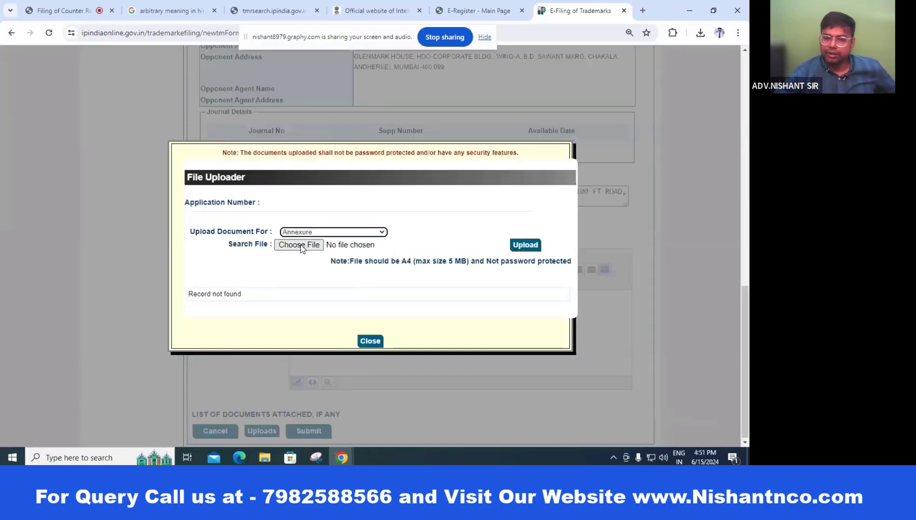
click(296, 246)
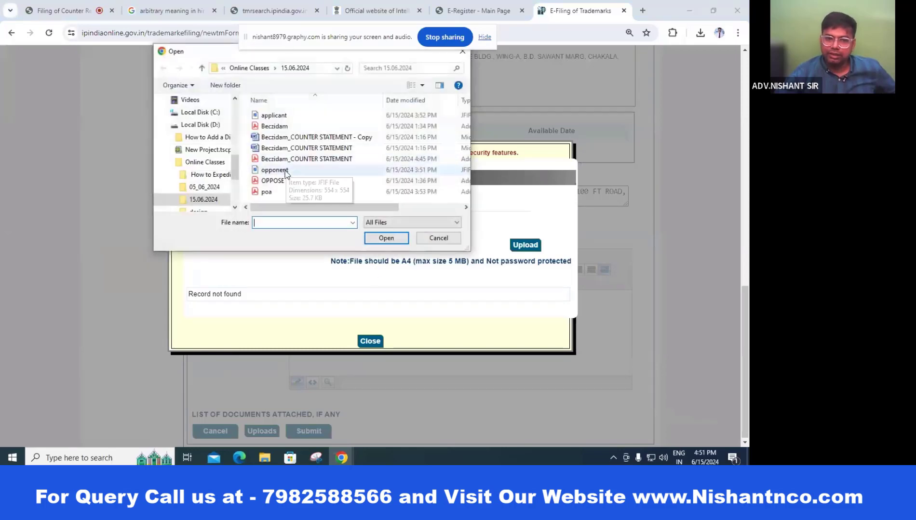
double_click(328, 160)
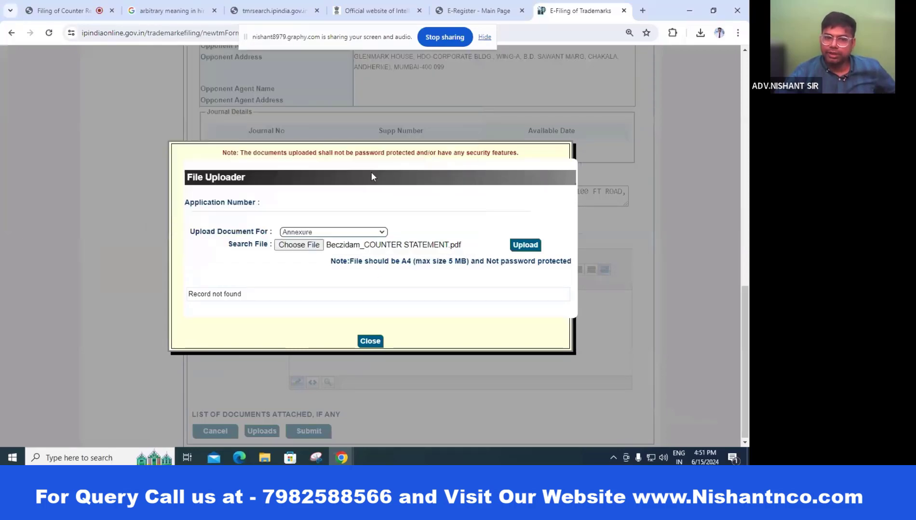
click(520, 246)
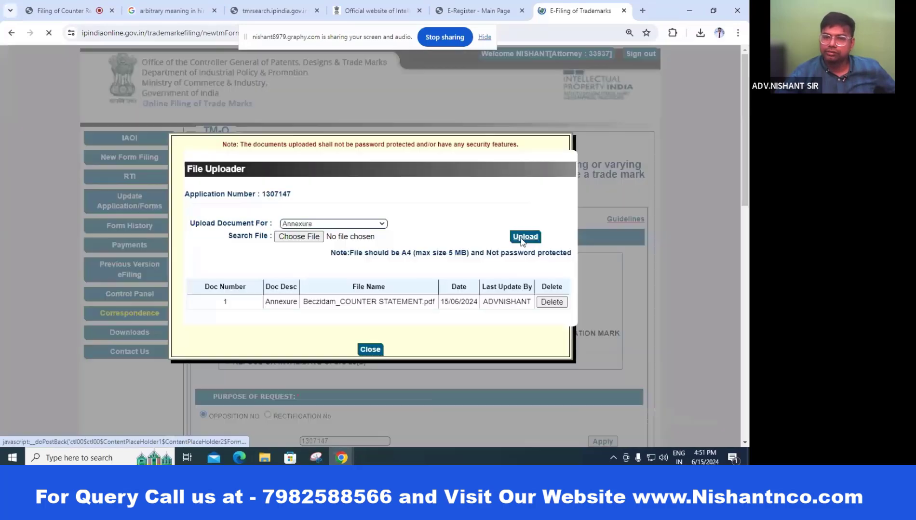
Step: Upload poa.pdf as the Authorization Document (POA) and close the uploader
click(308, 224)
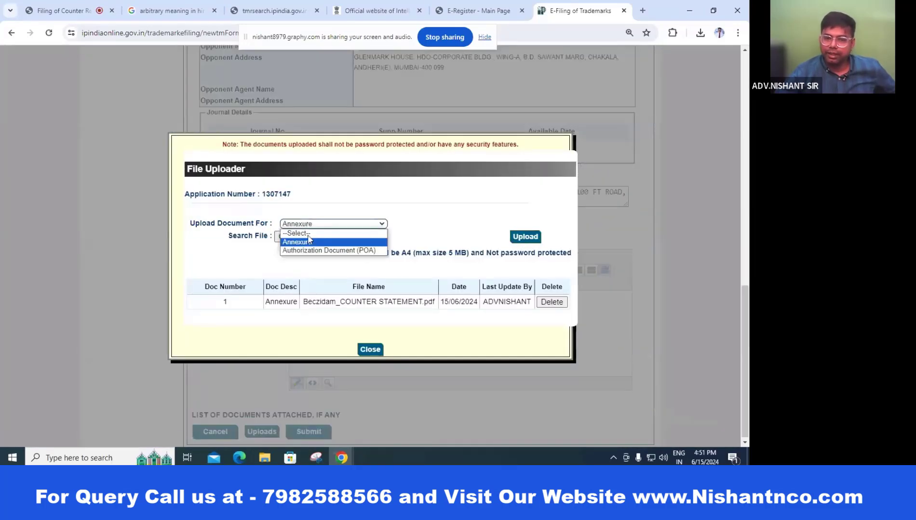
click(311, 250)
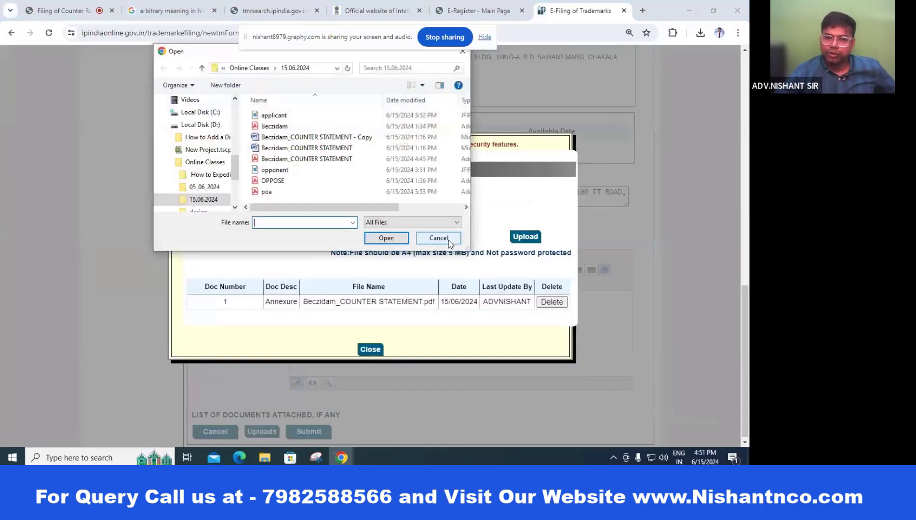
double_click(267, 192)
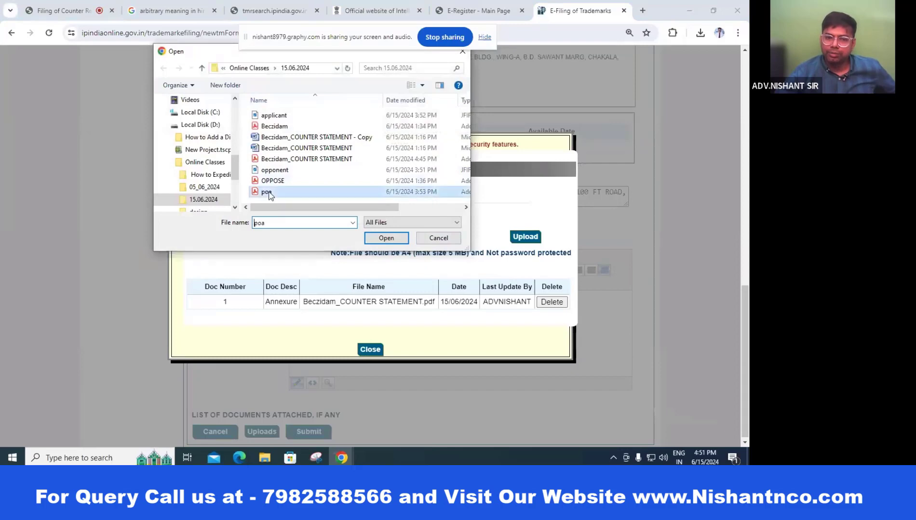
click(530, 241)
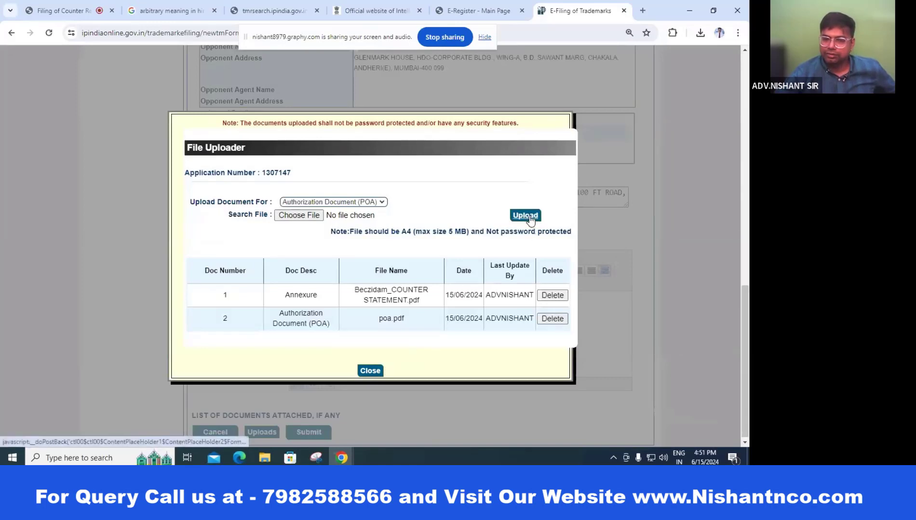
click(372, 371)
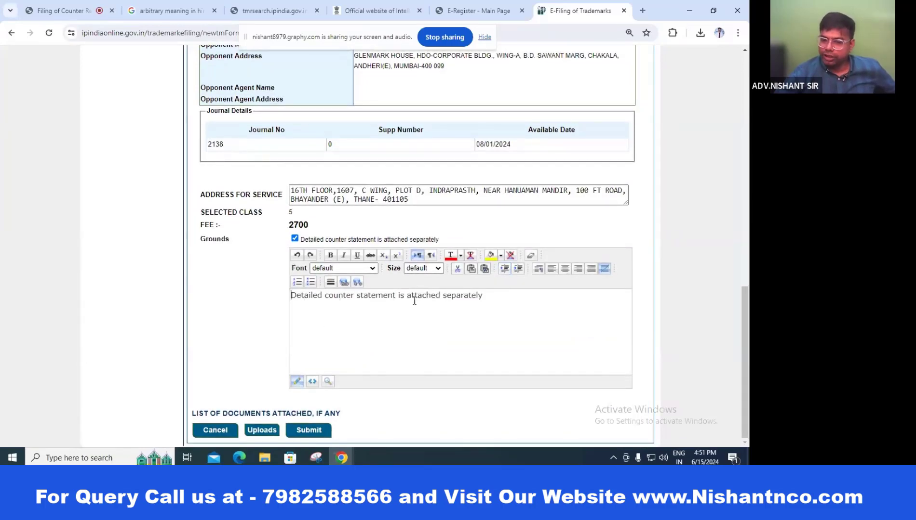
Step: Submit the filled form, then reopen trade mark e-filing from ipindia.gov.in and log in with the user ID
click(308, 431)
click(623, 11)
click(444, 11)
mouse_move(356, 132)
mouse_move(331, 172)
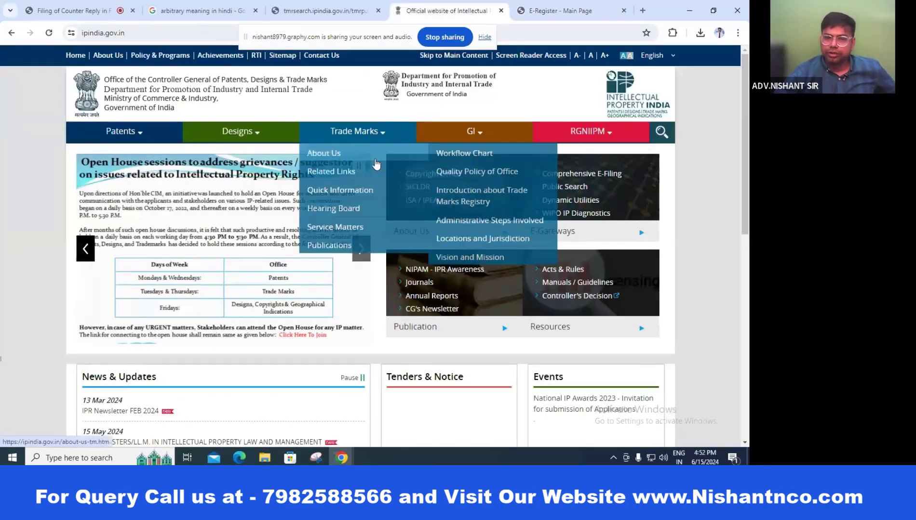
click(465, 173)
click(361, 186)
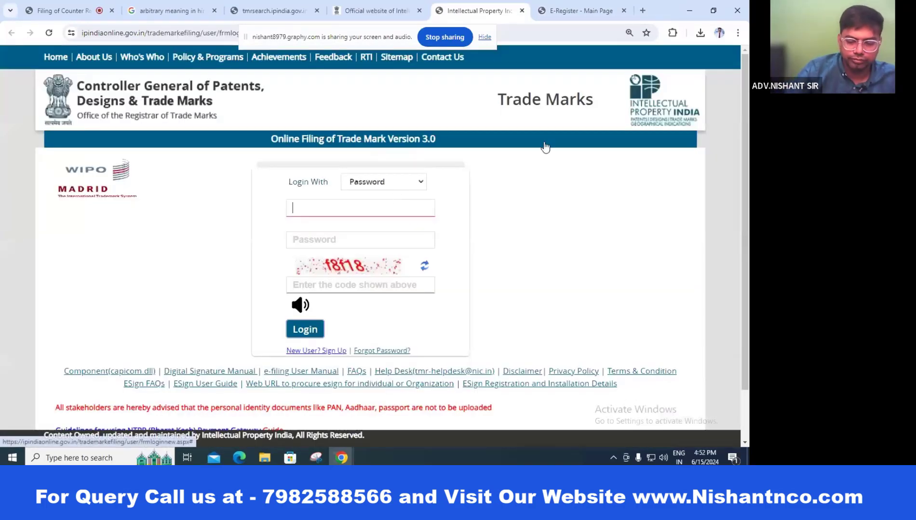
text(ADV.NISHAN)
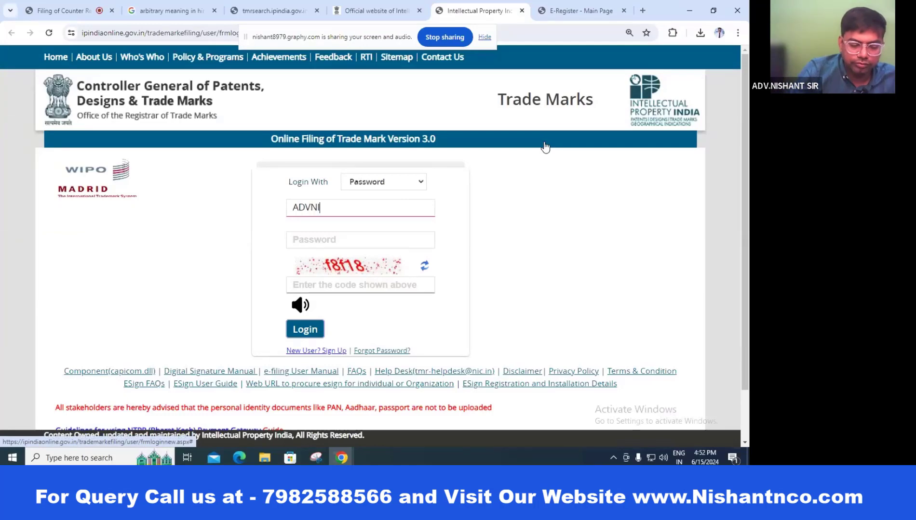
text(T)
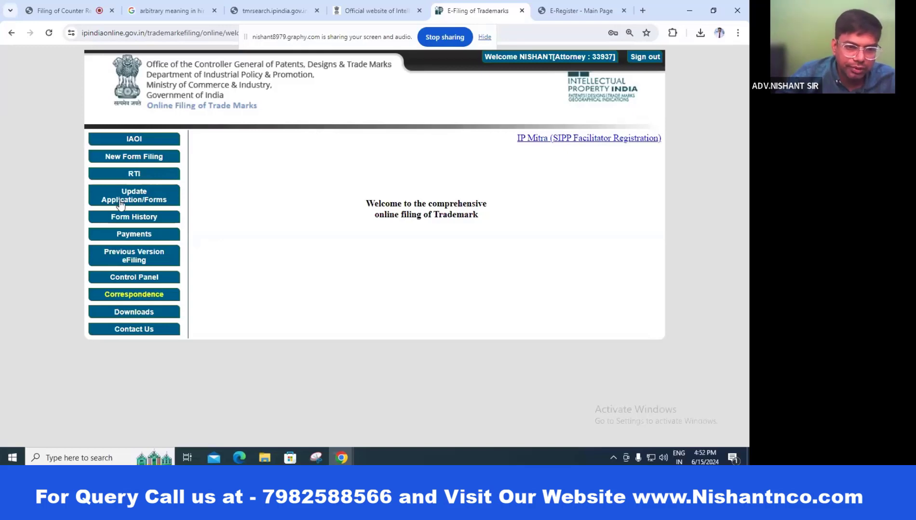
click(163, 156)
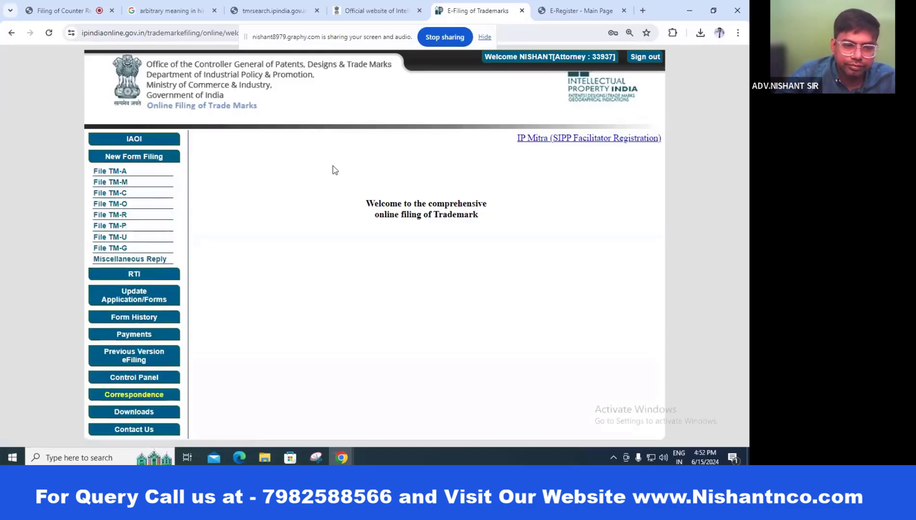
click(114, 205)
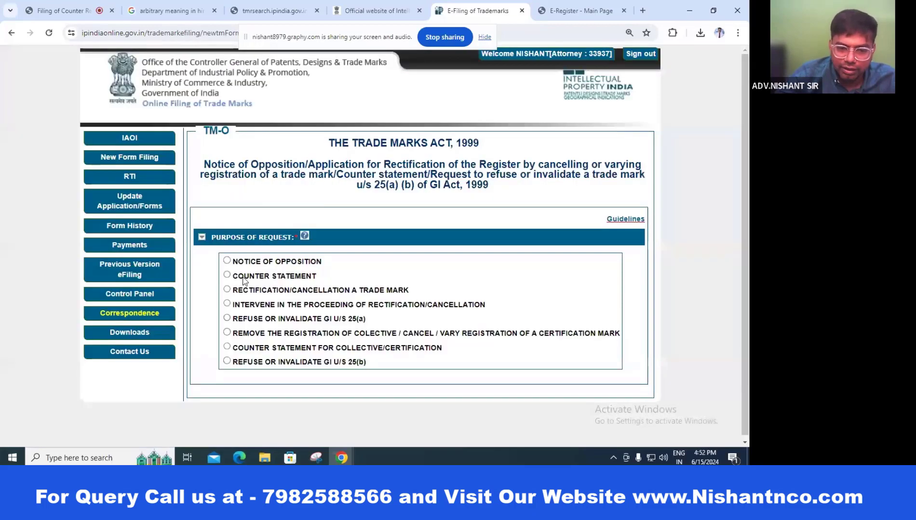
click(243, 276)
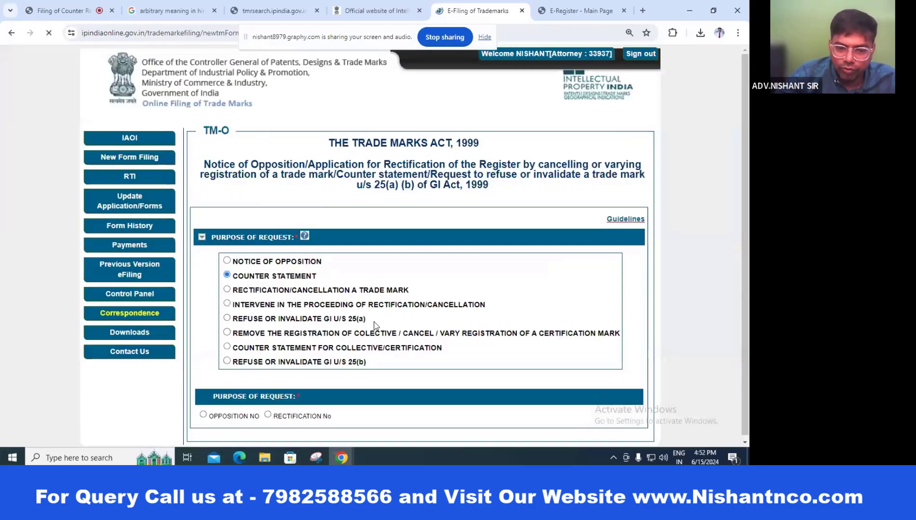
click(203, 415)
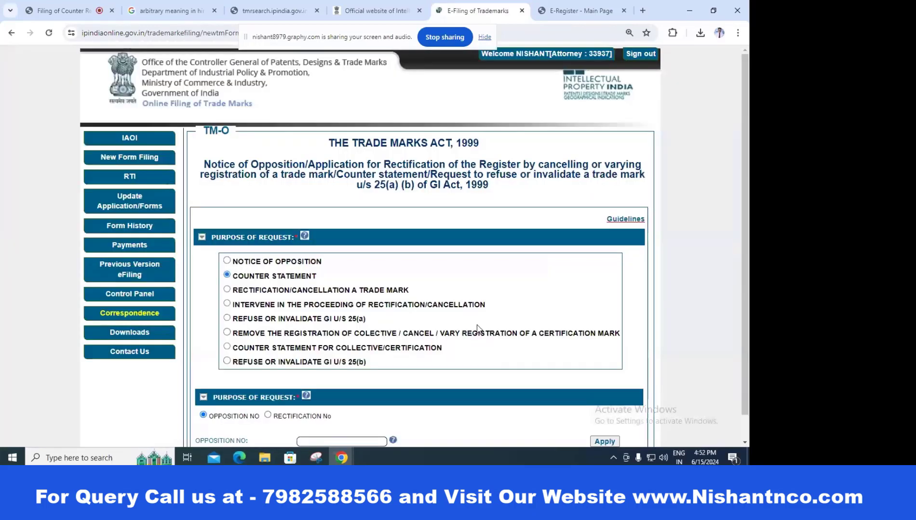
scroll(476, 324, down, 1)
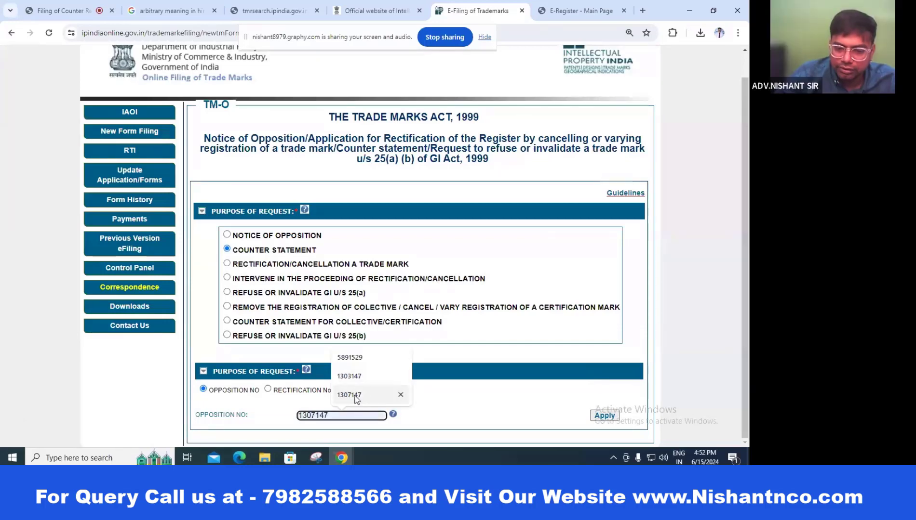
click(349, 395)
click(605, 415)
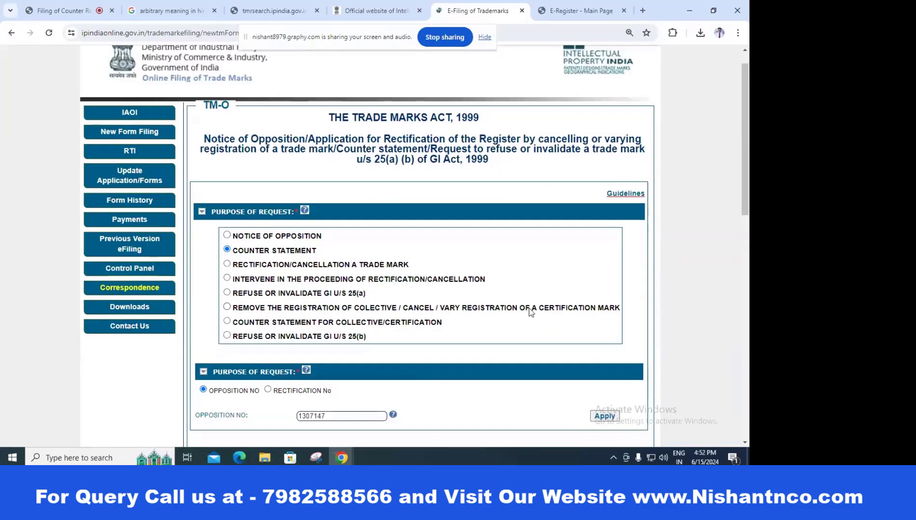
scroll(530, 315, down, 5)
scroll(529, 313, down, 7)
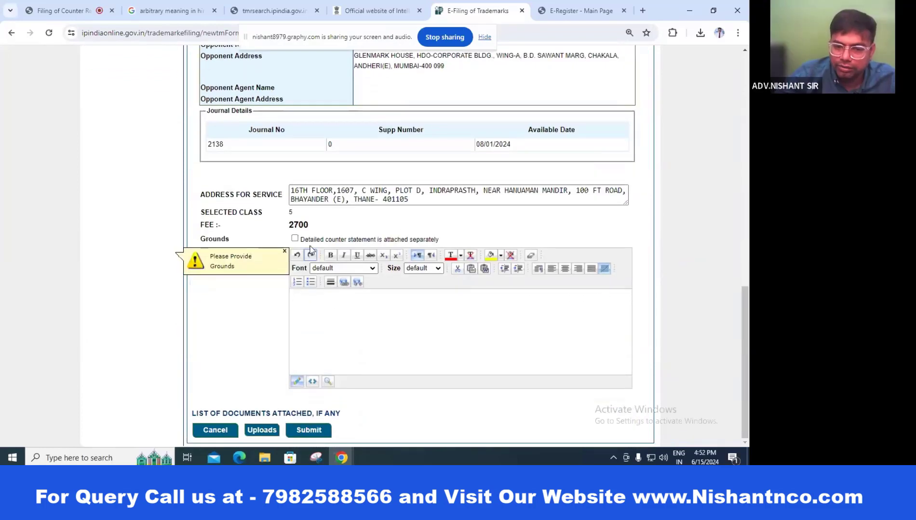
Step: Tick the separately attached counter statement ground and upload poa.pdf as the Authorization Document (POA)
click(294, 238)
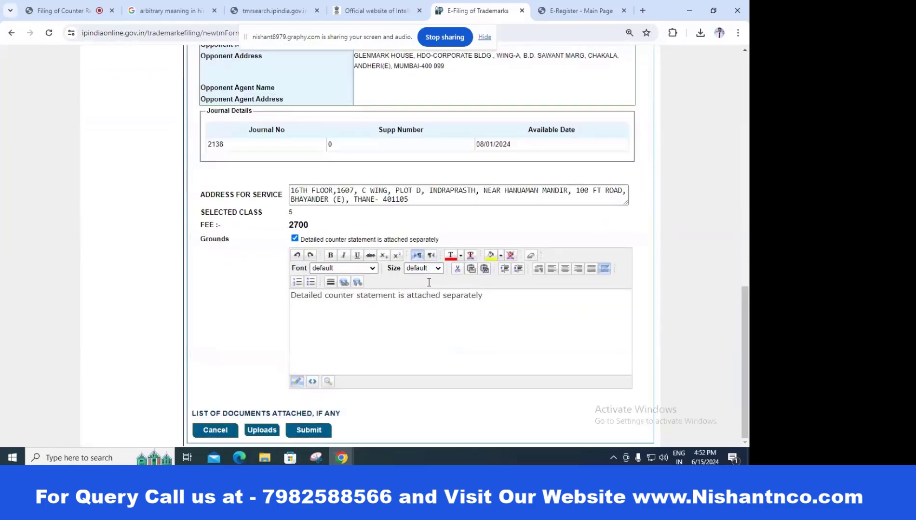
click(262, 430)
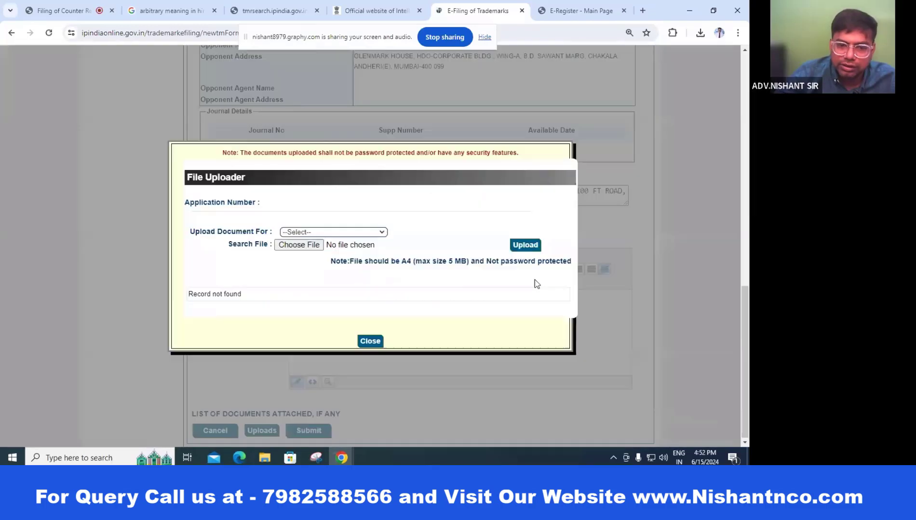
click(333, 232)
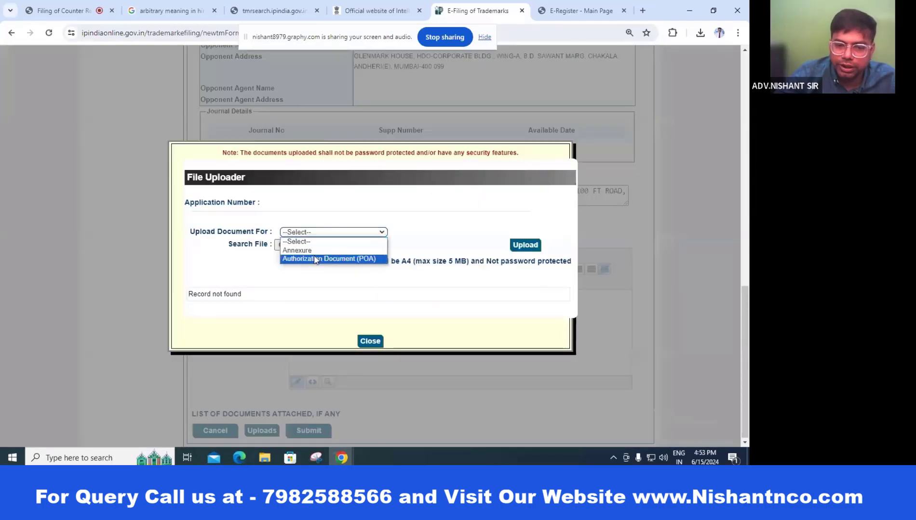
click(315, 261)
click(299, 245)
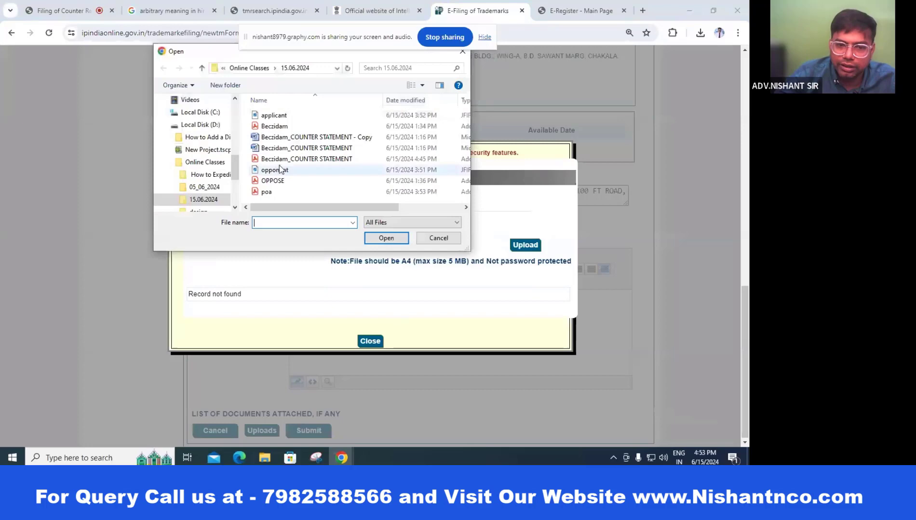
click(266, 192)
double_click(268, 193)
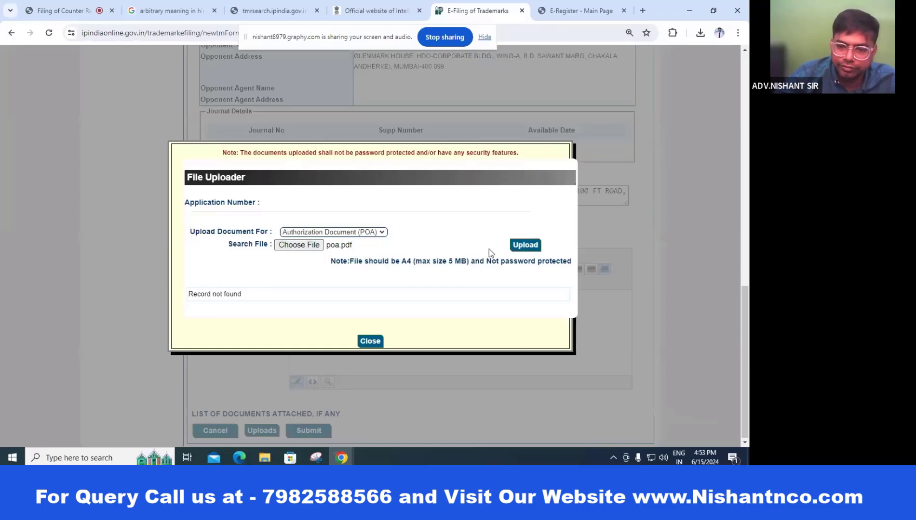
click(525, 245)
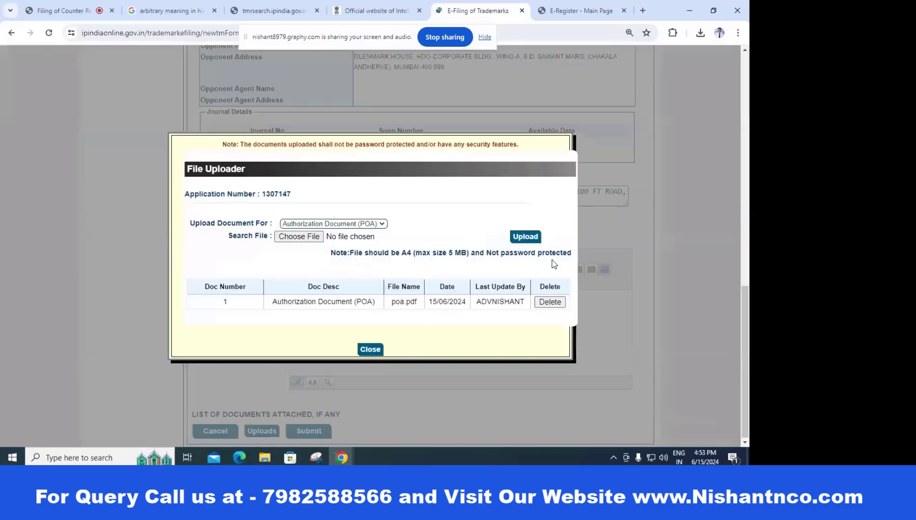
Step: Upload the counter statement PDF as an Annexure and close the uploader
click(308, 225)
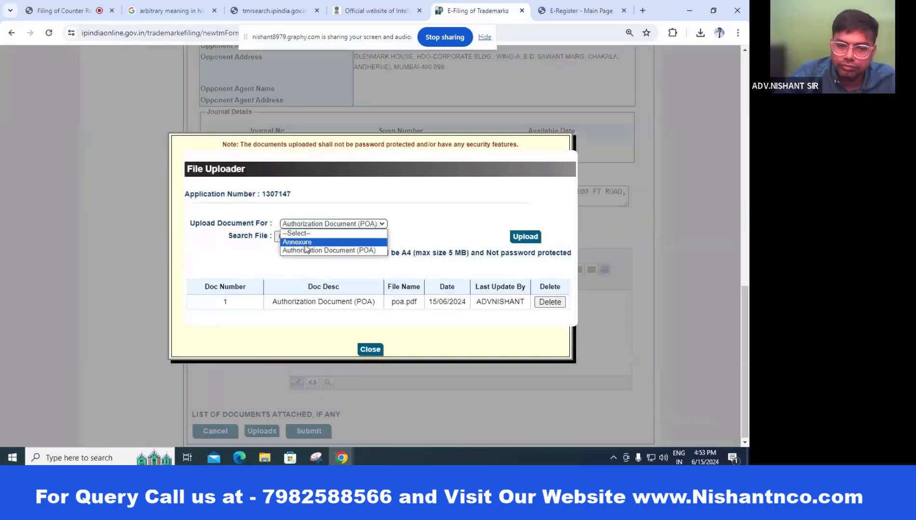
click(304, 243)
click(299, 236)
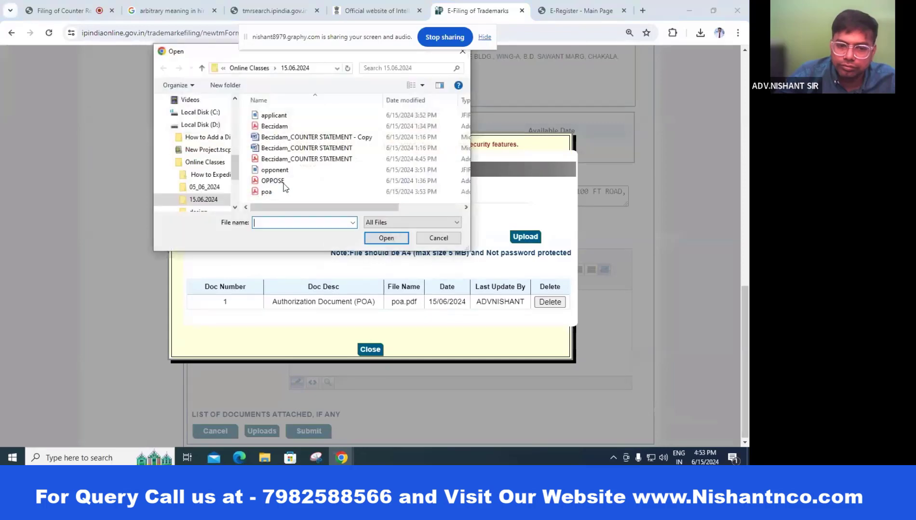
double_click(285, 154)
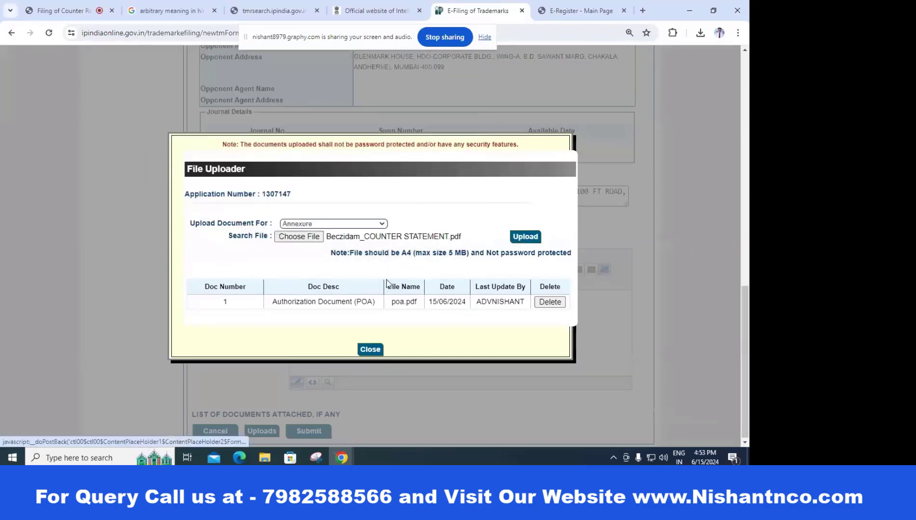
click(526, 239)
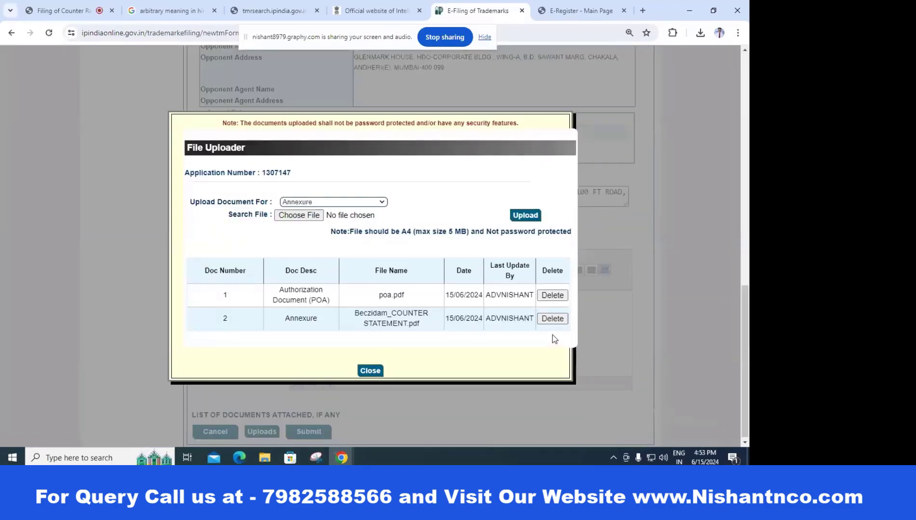
click(370, 371)
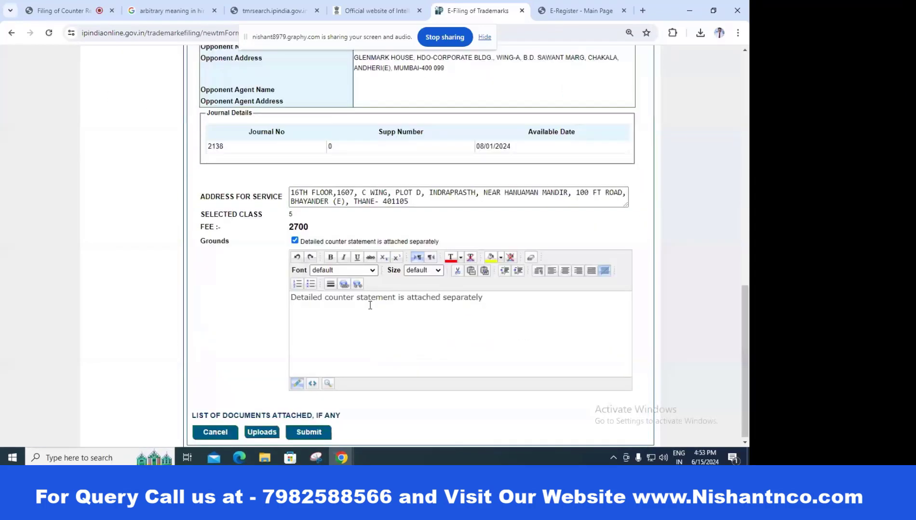
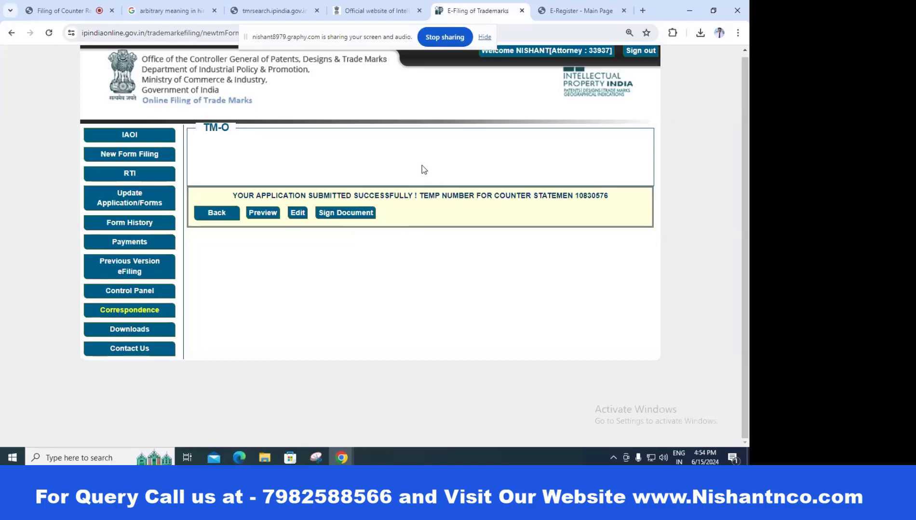
click(344, 459)
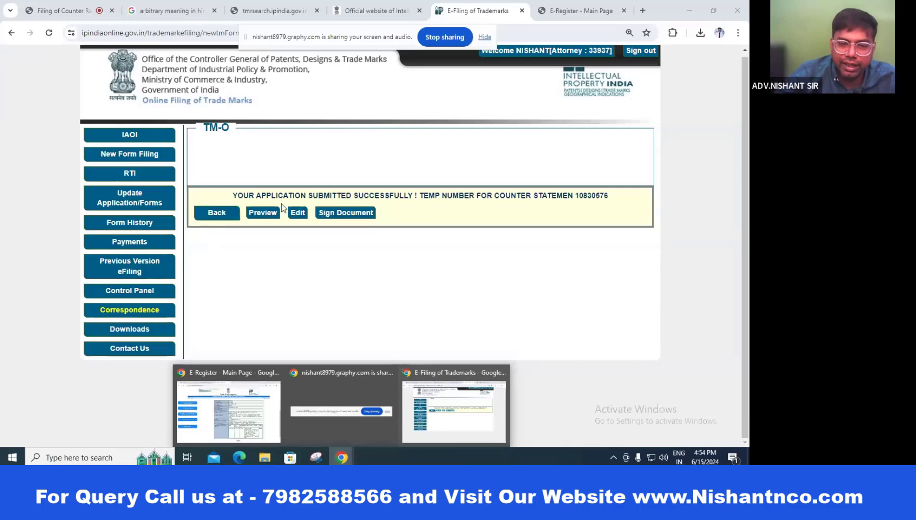
click(135, 202)
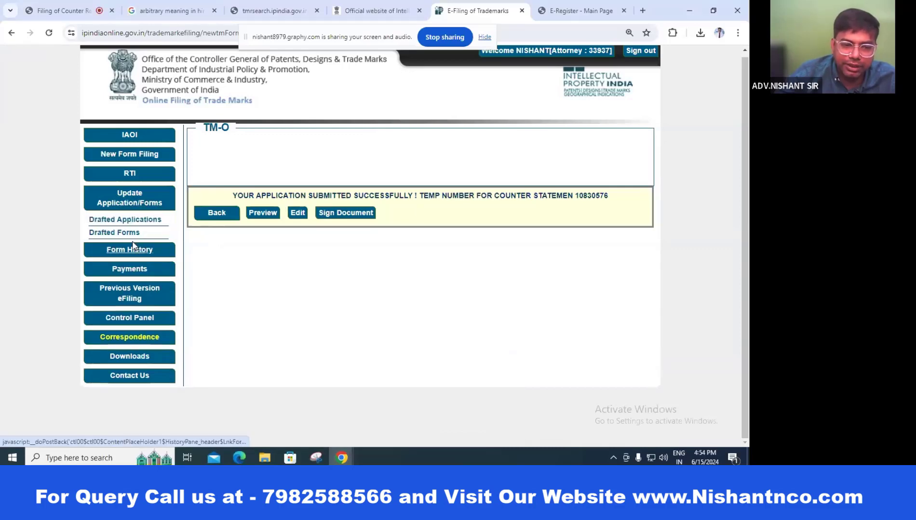
click(131, 233)
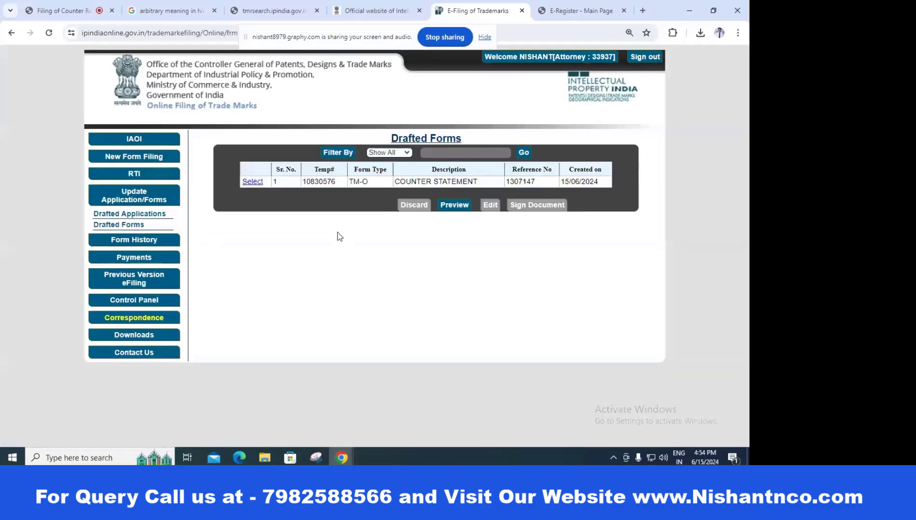
click(255, 182)
click(454, 205)
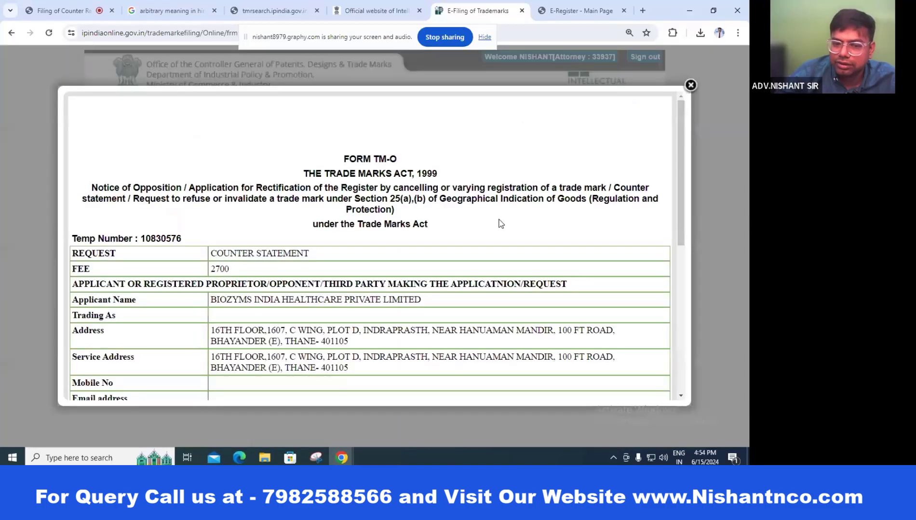
scroll(466, 197, down, 5)
scroll(466, 196, down, 3)
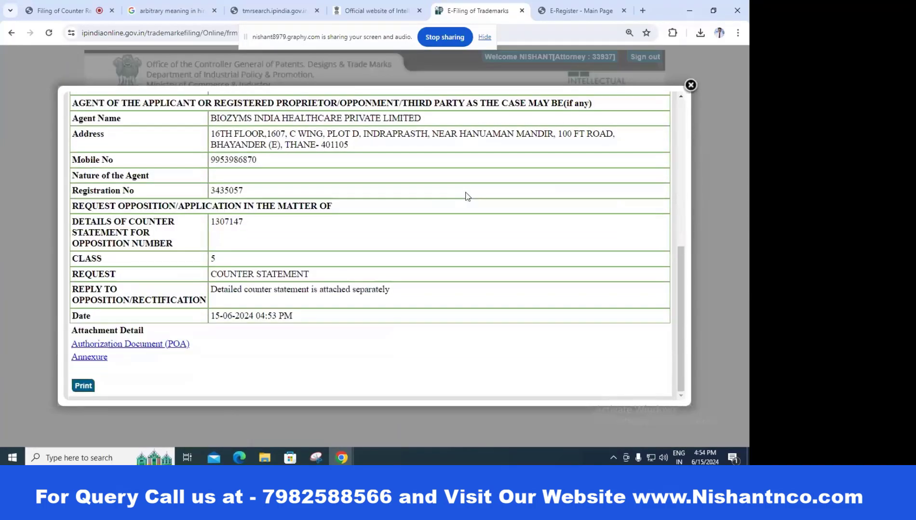
scroll(467, 197, up, 3)
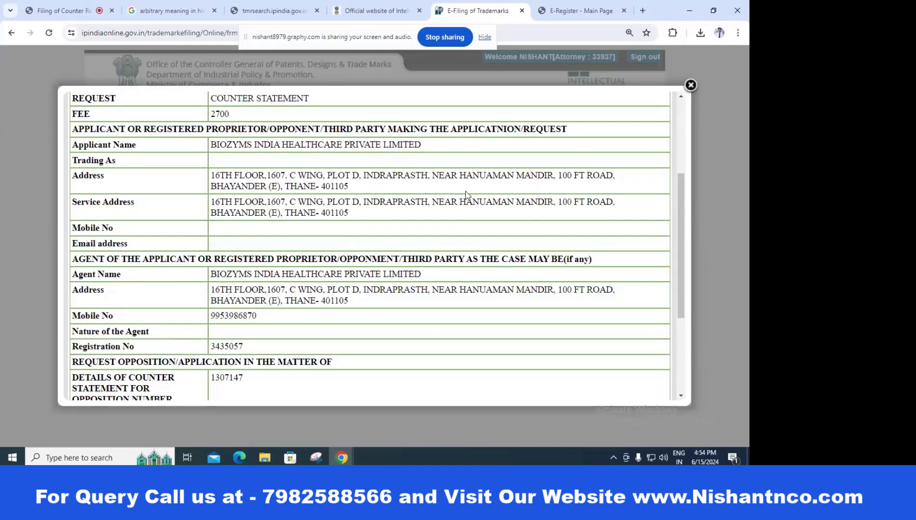
click(690, 84)
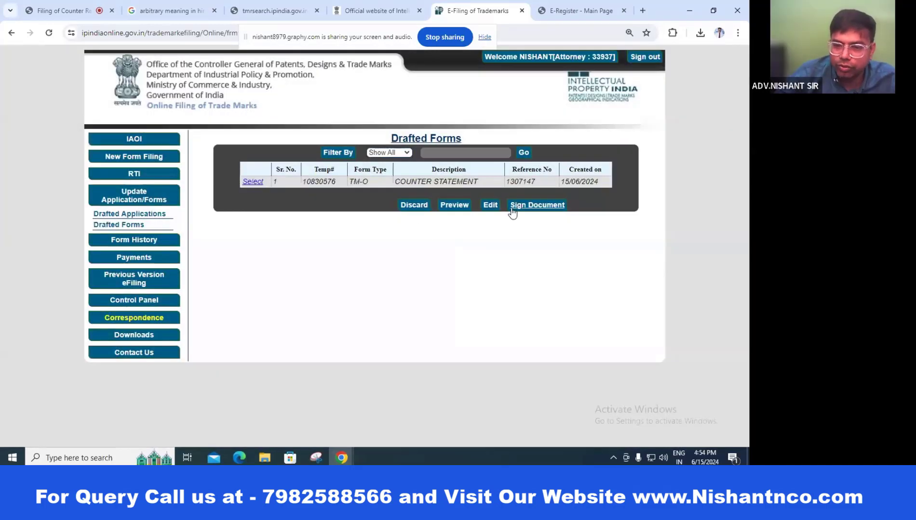
Step: Generate the TM-O files for signing and list the forms awaiting payment under Make Payment
click(528, 207)
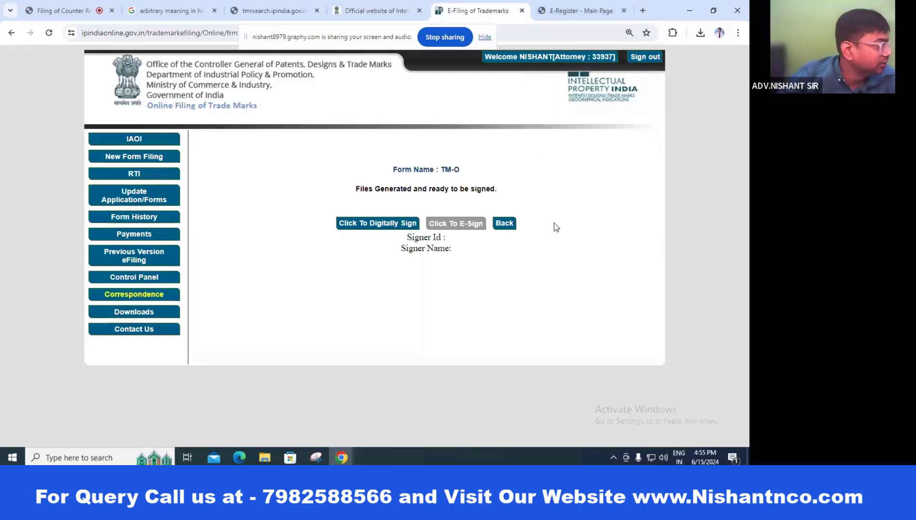
click(129, 235)
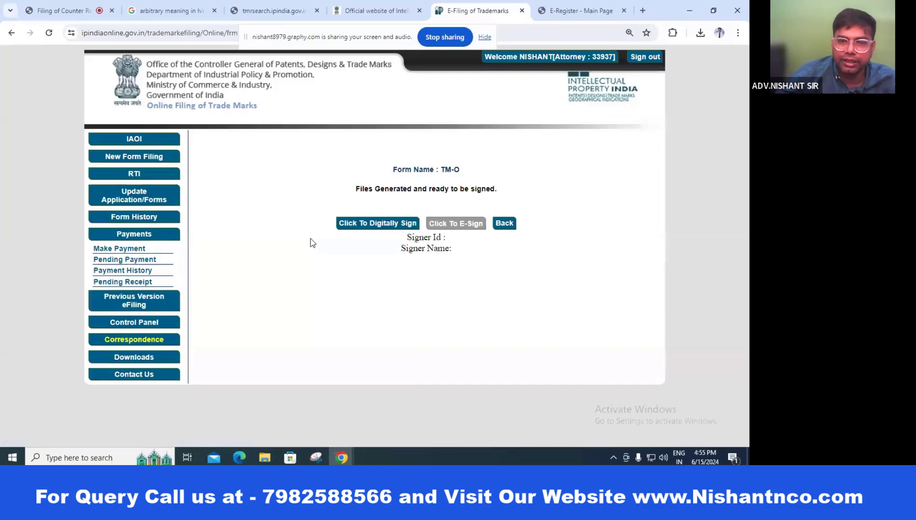
click(119, 249)
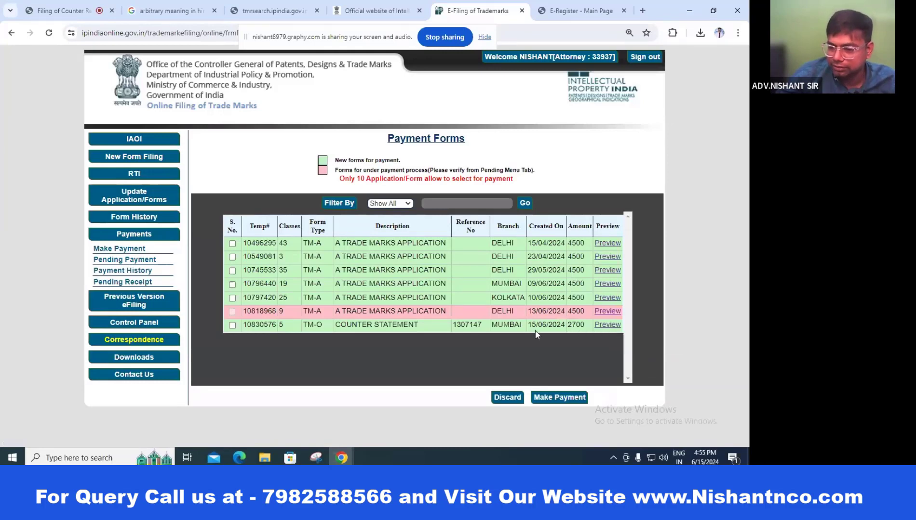
Step: Select the 2700 TM-O counter statement, accept the Terms & Conditions and proceed to payment
click(232, 326)
click(562, 398)
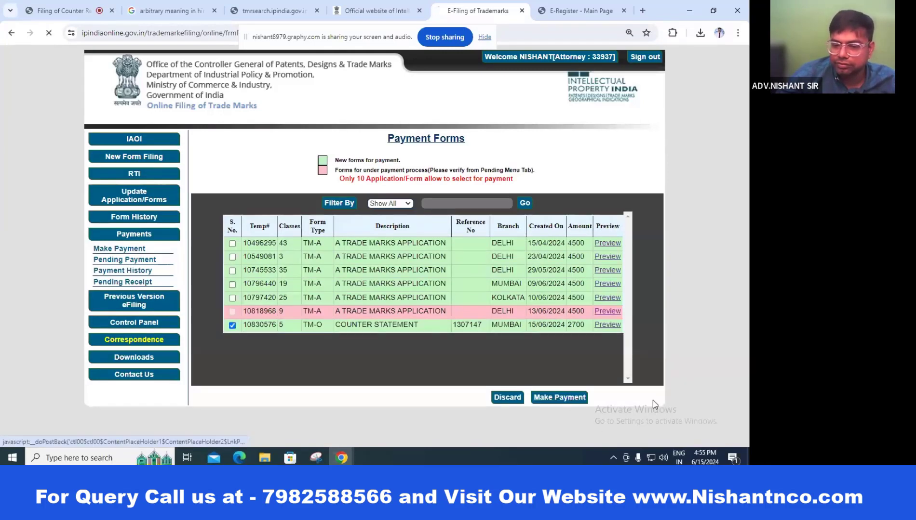
scroll(653, 401, down, 5)
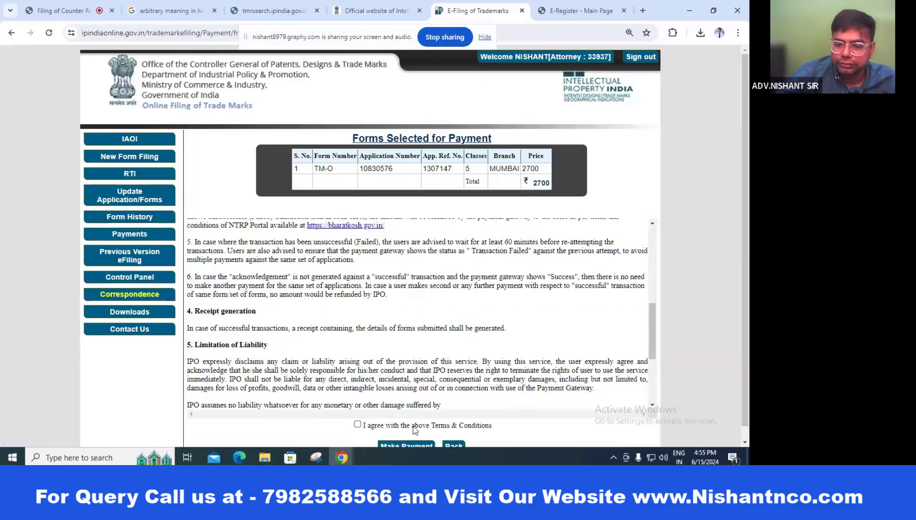
click(357, 425)
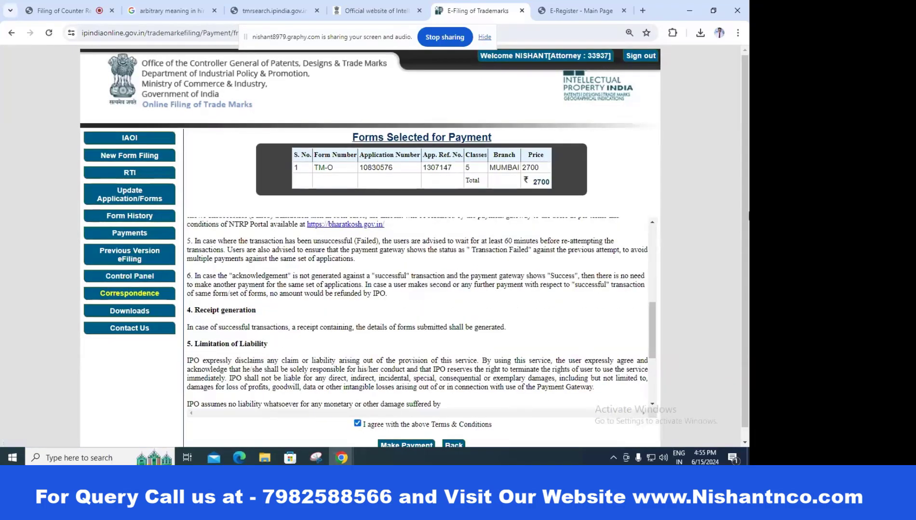
scroll(406, 429, down, 1)
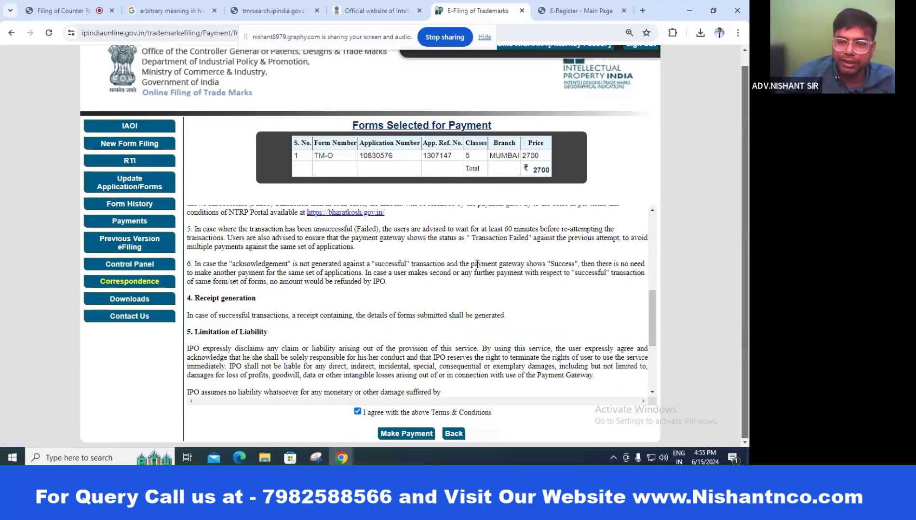
click(424, 437)
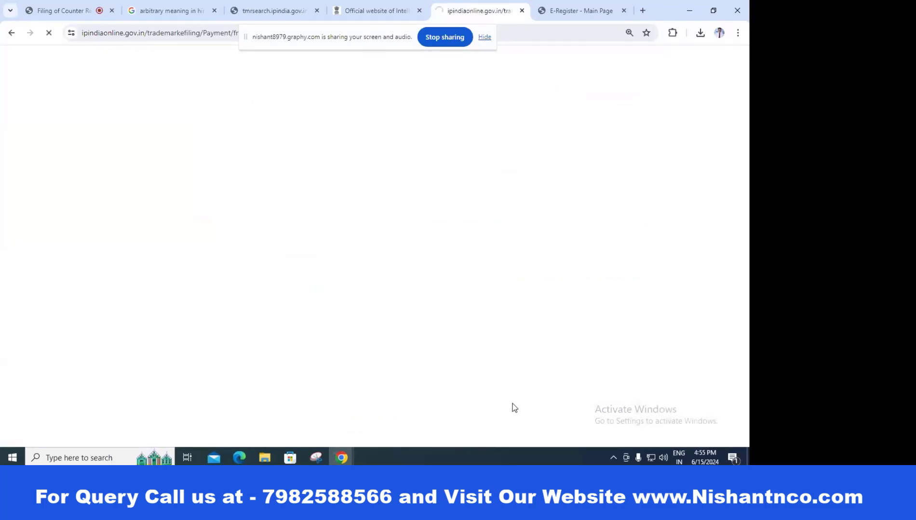
Step: Confirm the depositor details and choose the HDFC Bank gateway with UPI as payment method
scroll(672, 410, down, 3)
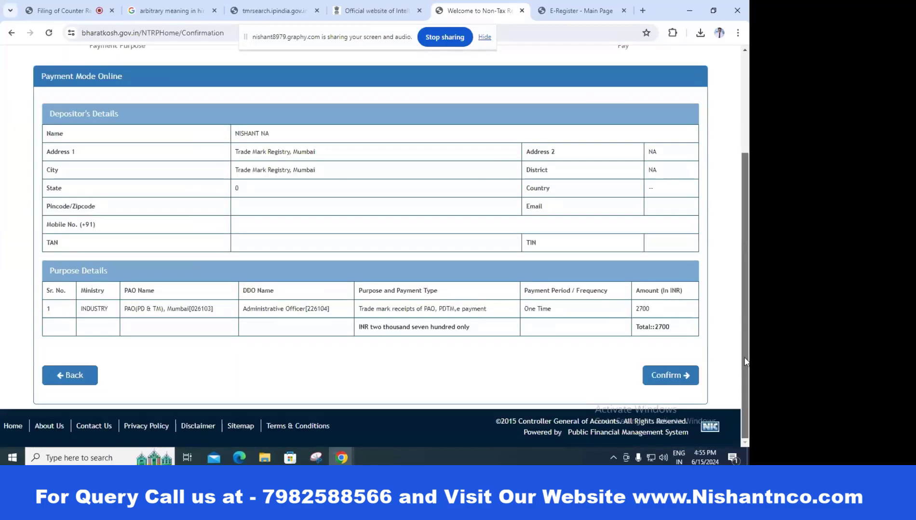
click(673, 377)
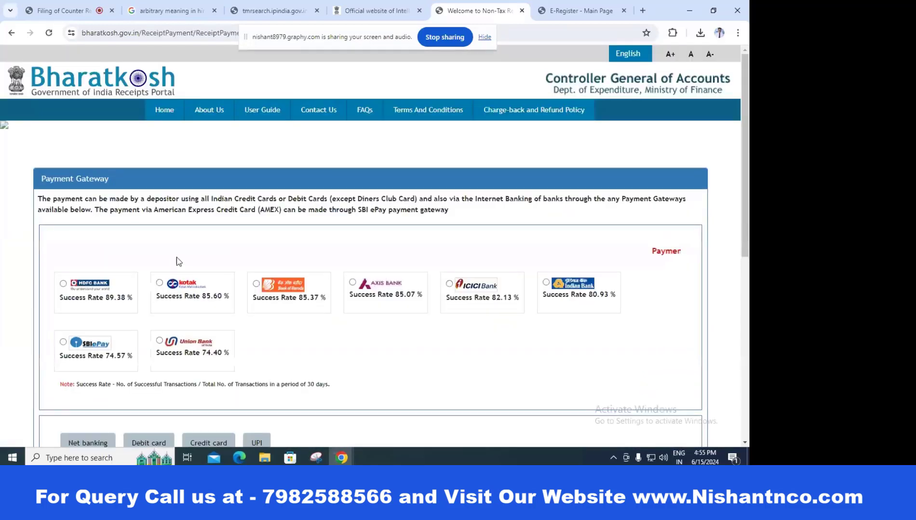
click(63, 283)
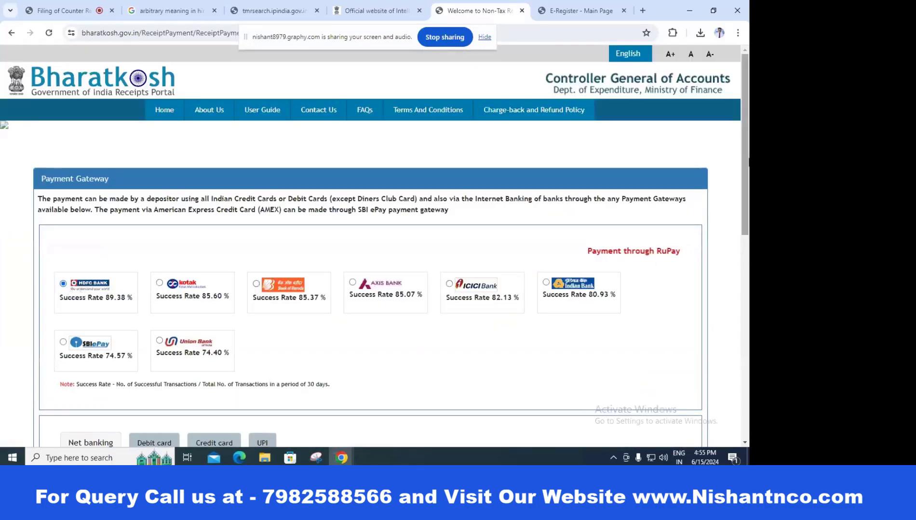
scroll(742, 284, down, 6)
click(260, 143)
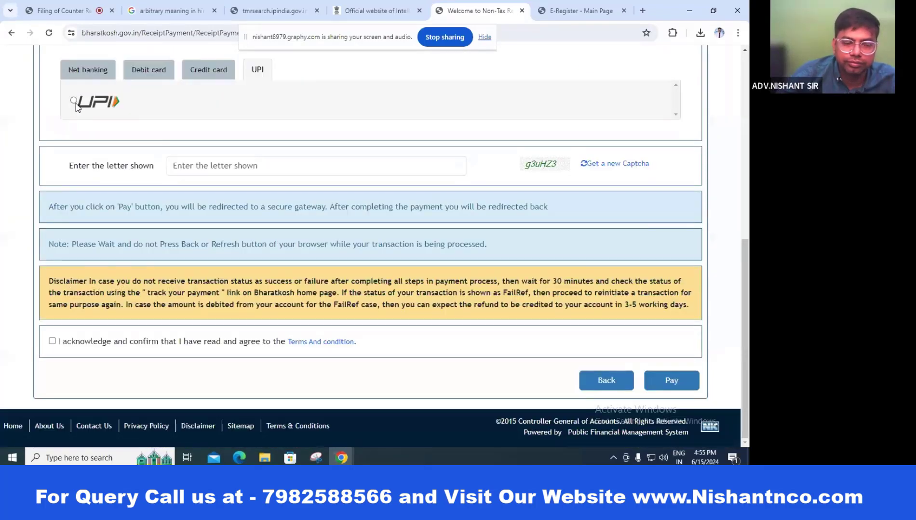
click(74, 100)
Step: Enter the captcha, acknowledge the terms and submit the 2700 rupee fee to the gateway
click(260, 164)
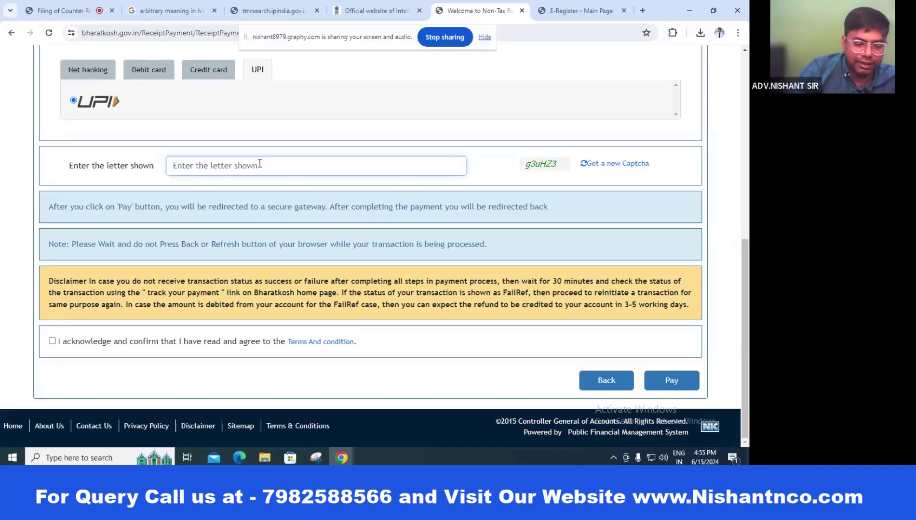
text(g3)
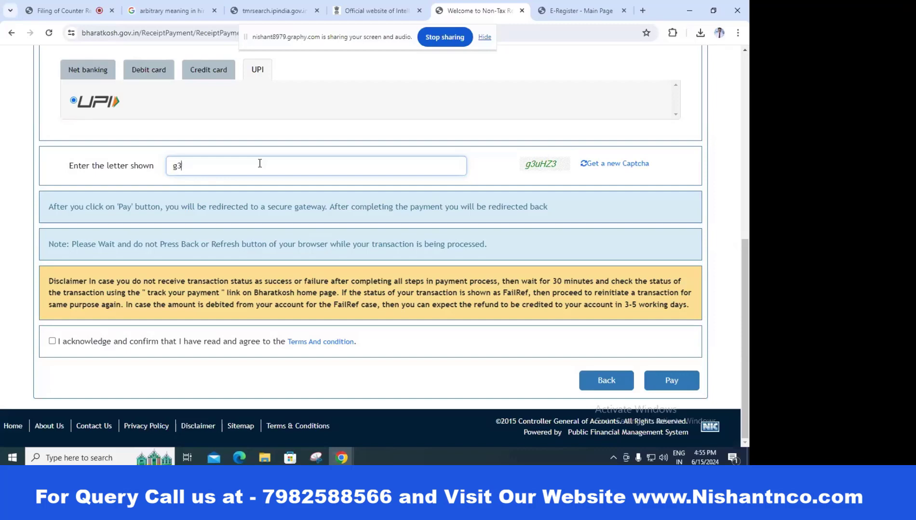
text(u)
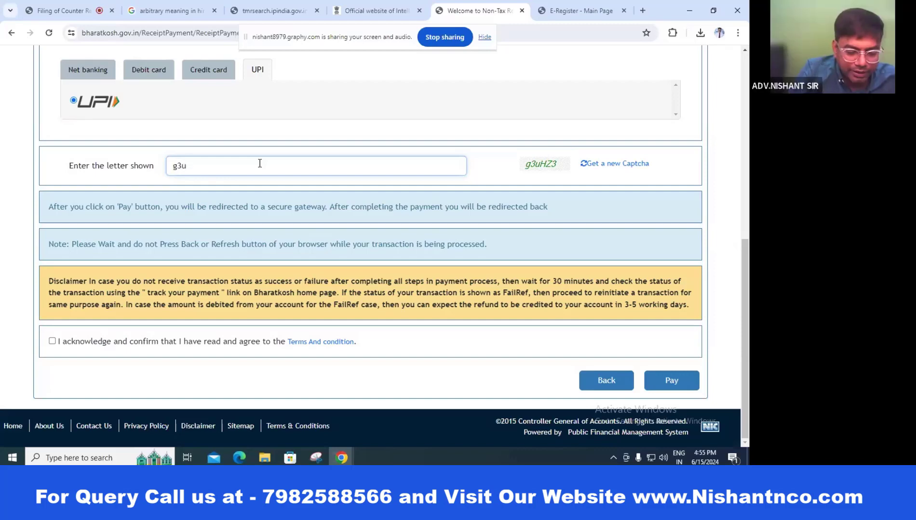
text(H)
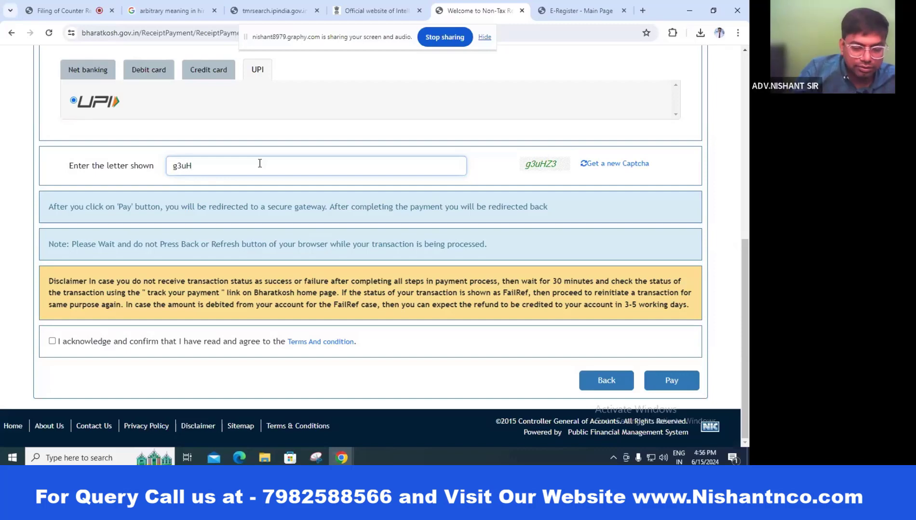
text(Z)
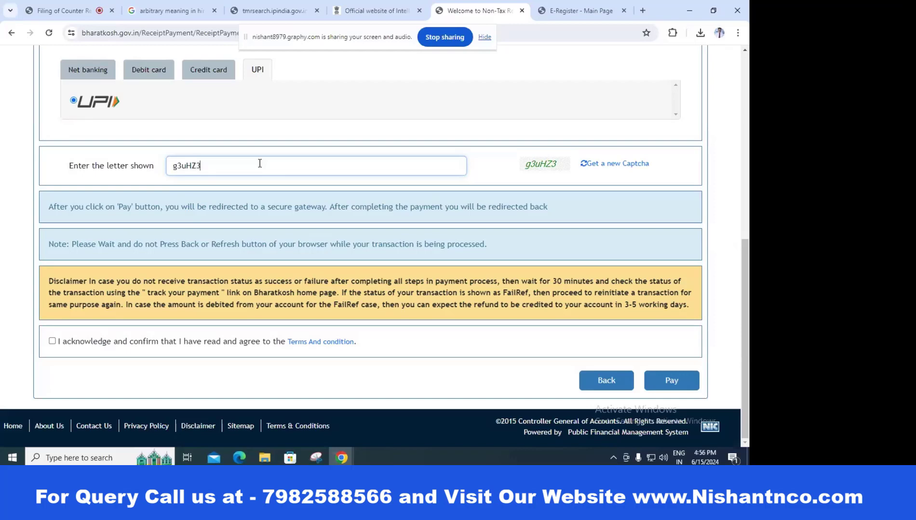
text(3)
click(52, 341)
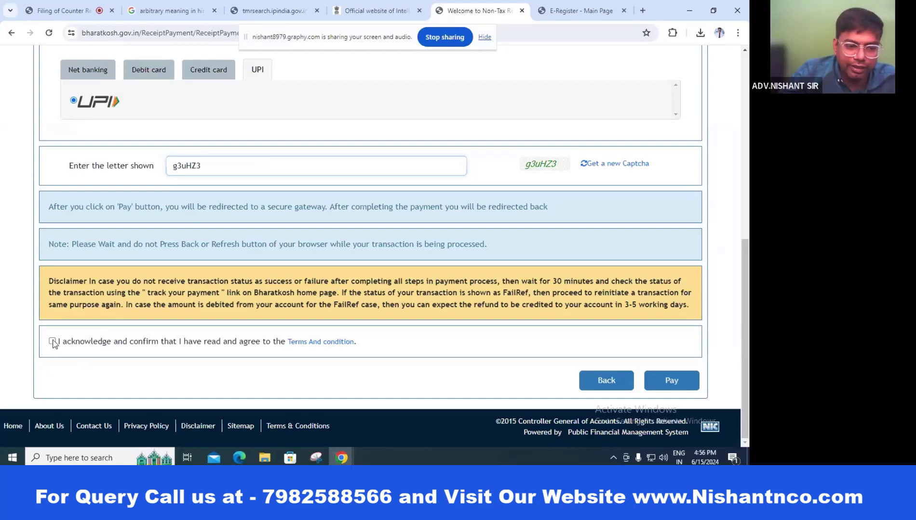
click(671, 381)
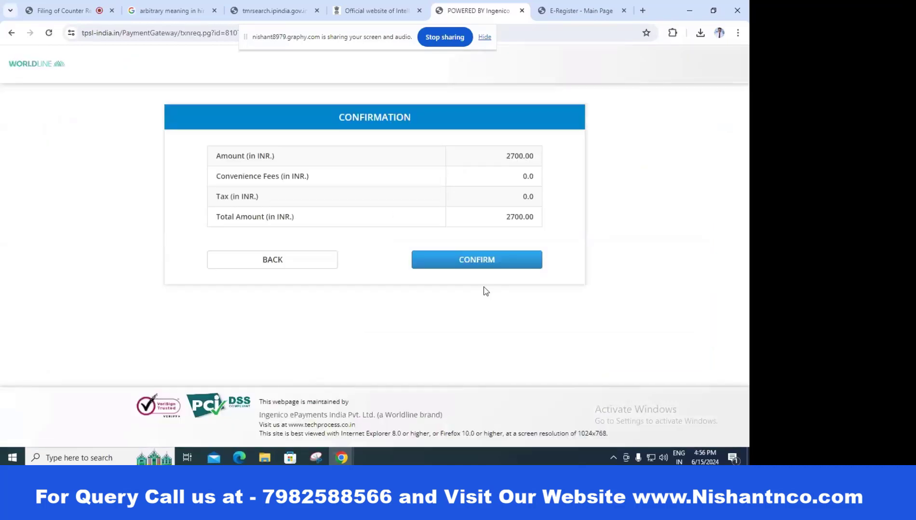
Step: Confirm the 2700.00 INR total, enter and verify the payer's UPI address, and send the payment
click(477, 264)
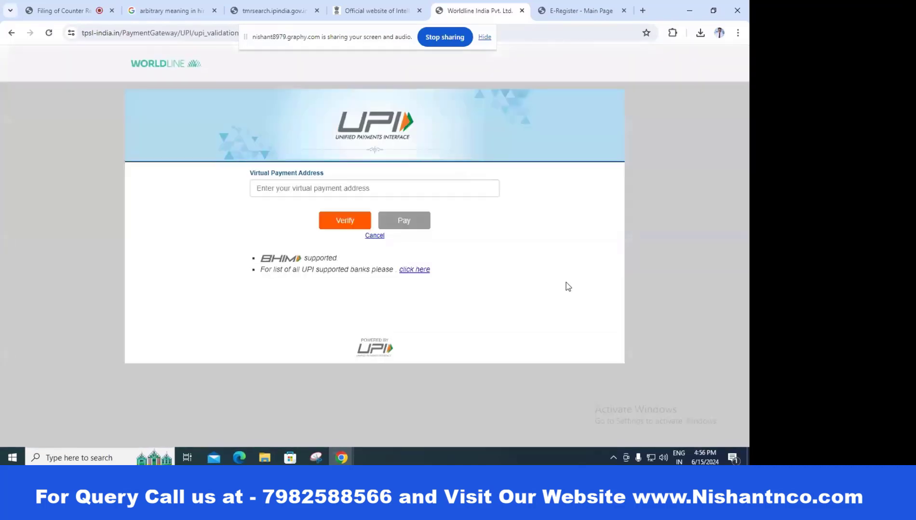
click(338, 192)
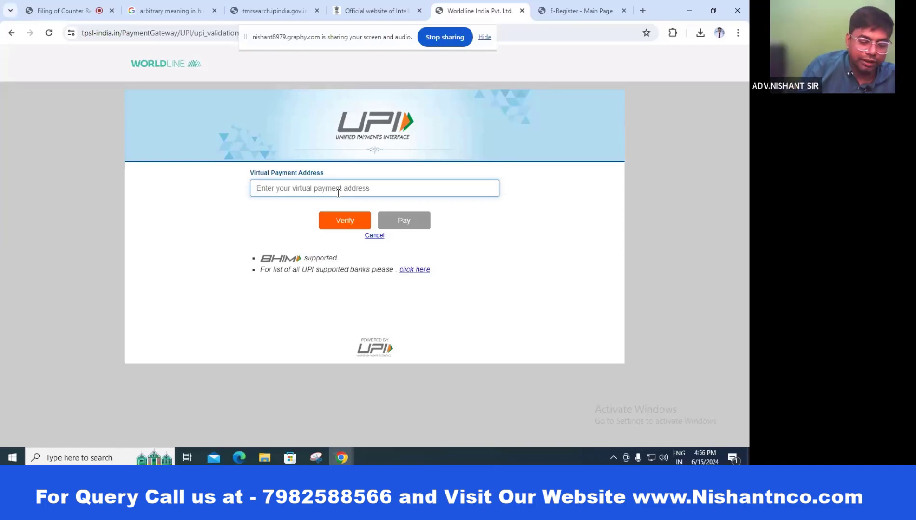
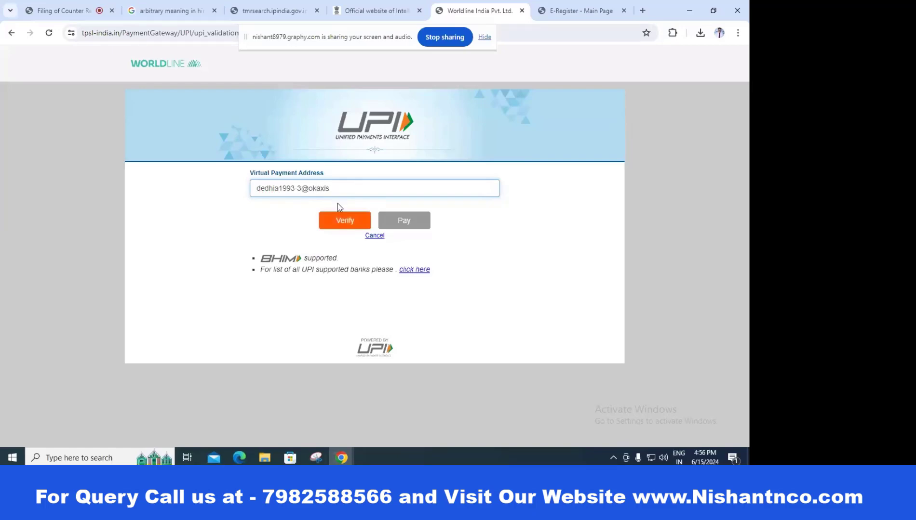
click(339, 222)
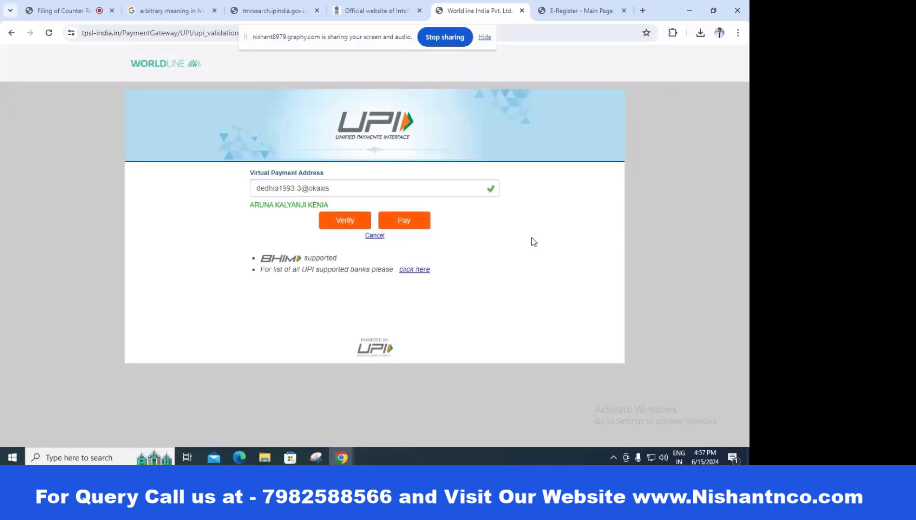
click(404, 221)
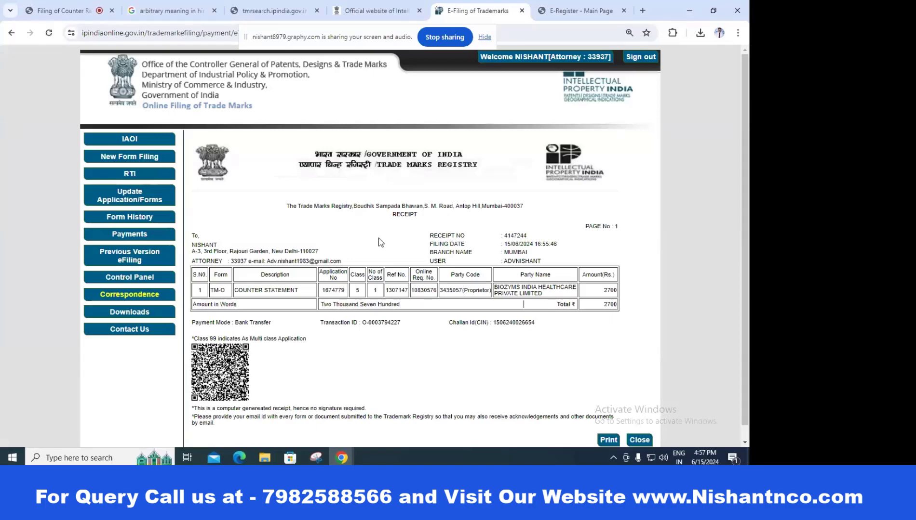
Step: Scroll down to view the full 2700 TM-O counter statement receipt with its challan reference
scroll(384, 224, down, 1)
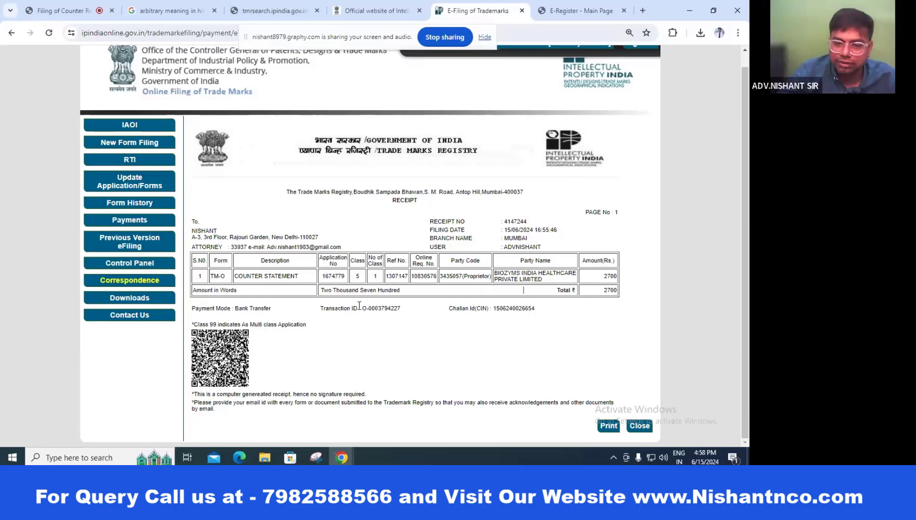
Step: Go from the IP India official website to the trade mark status e-register
click(386, 12)
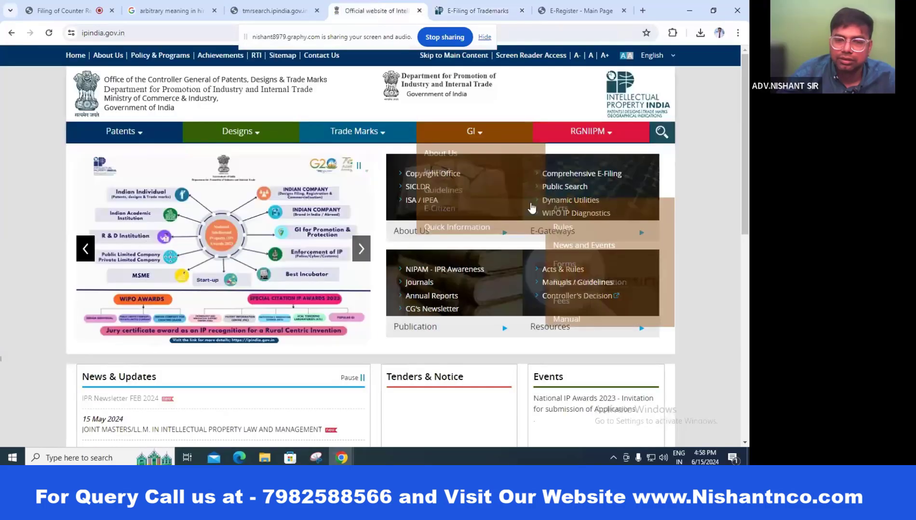
mouse_move(338, 187)
mouse_move(369, 175)
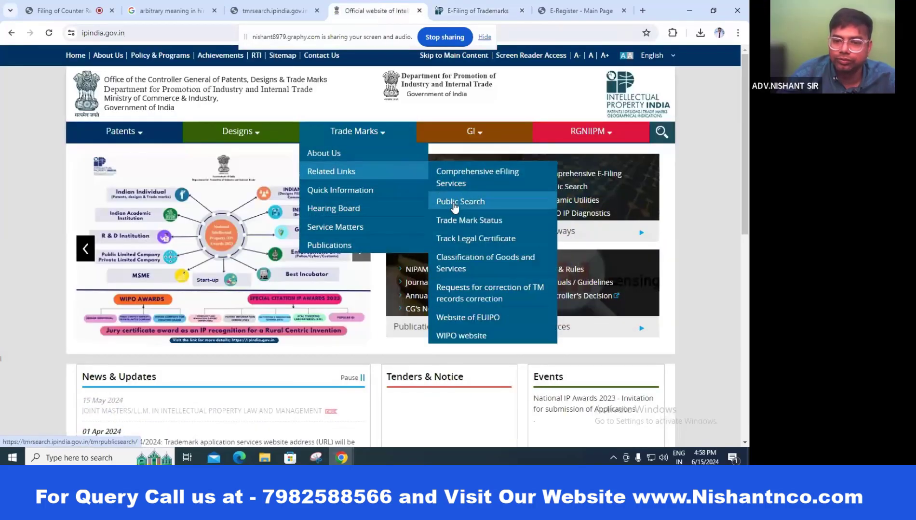
click(477, 219)
key(Return)
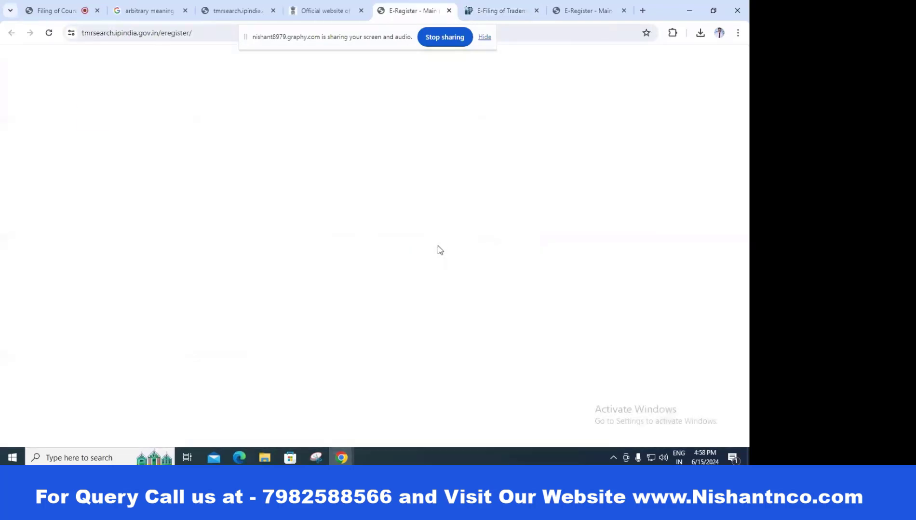
click(22, 159)
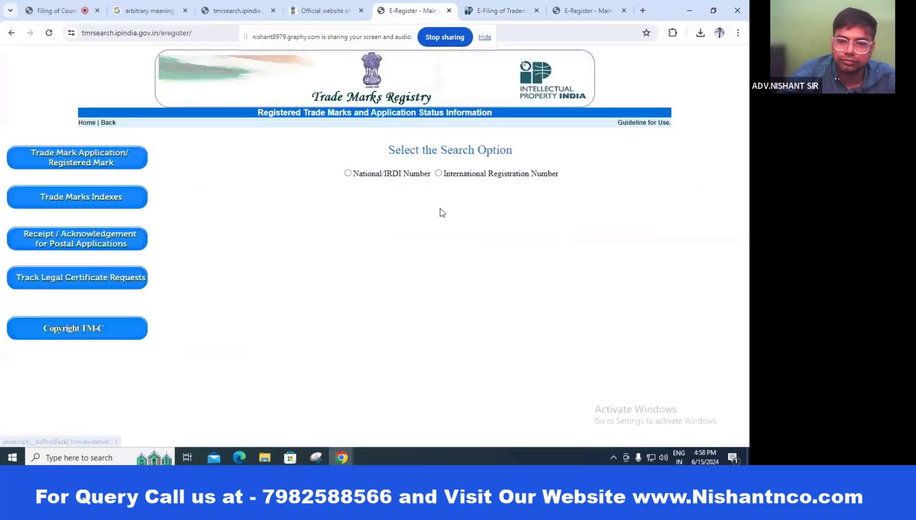
click(350, 175)
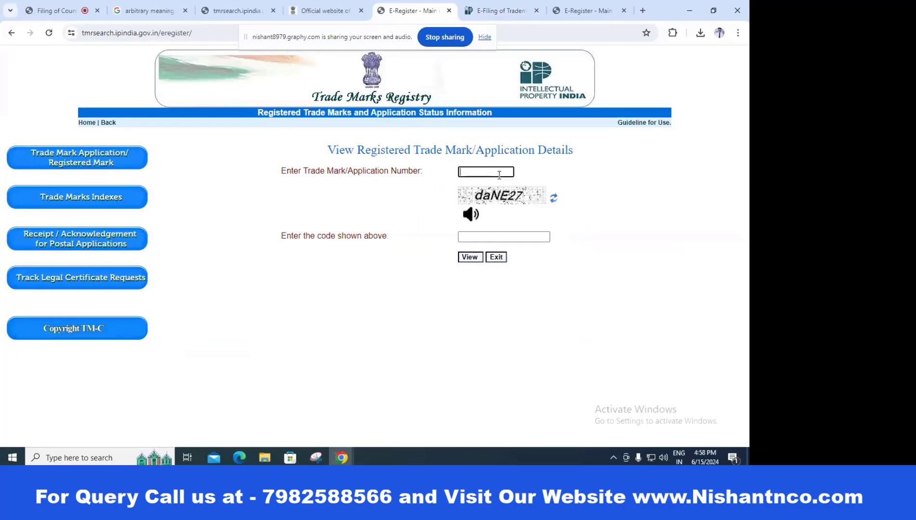
click(499, 175)
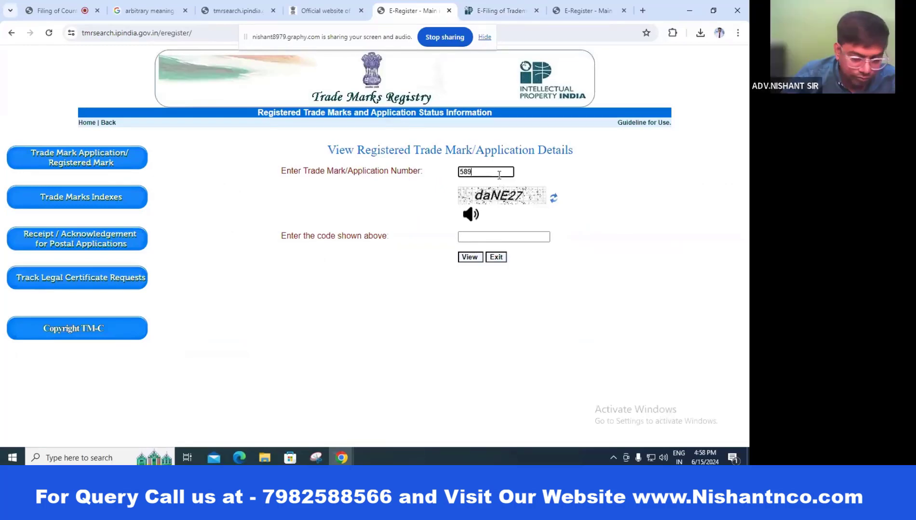
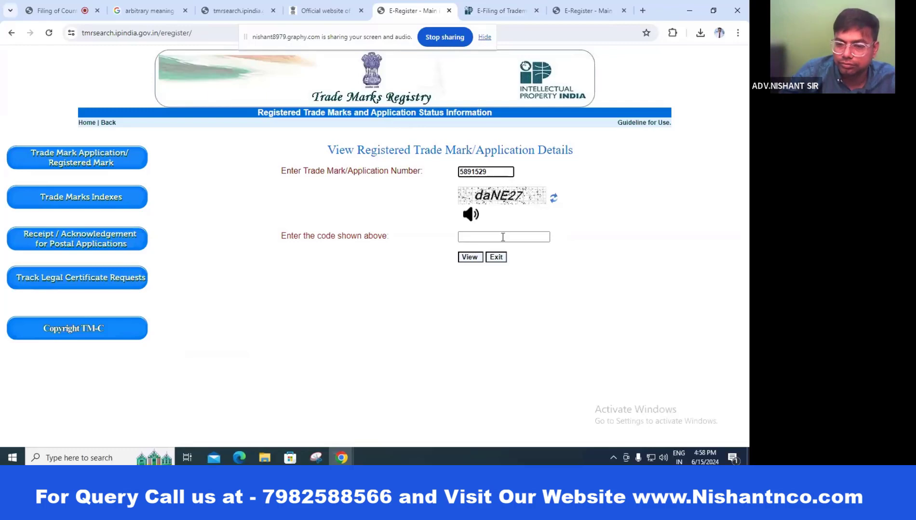
click(502, 236)
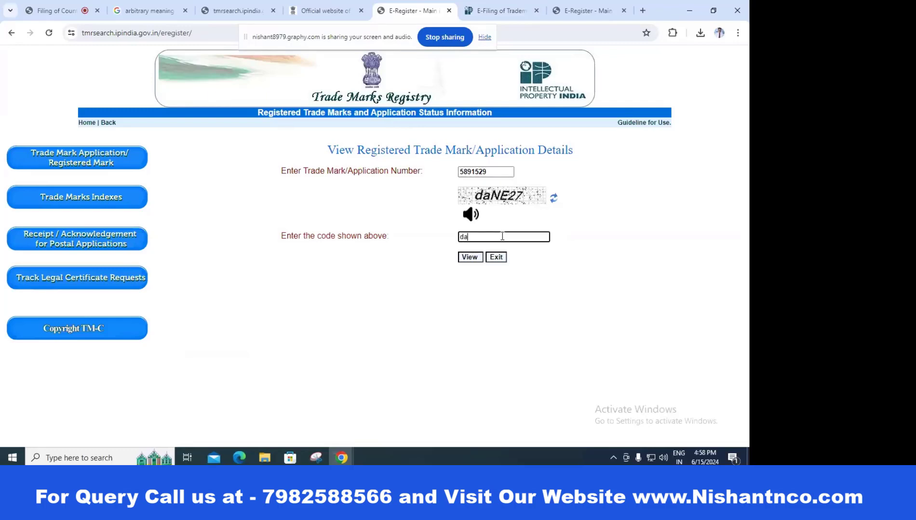
text(daN)
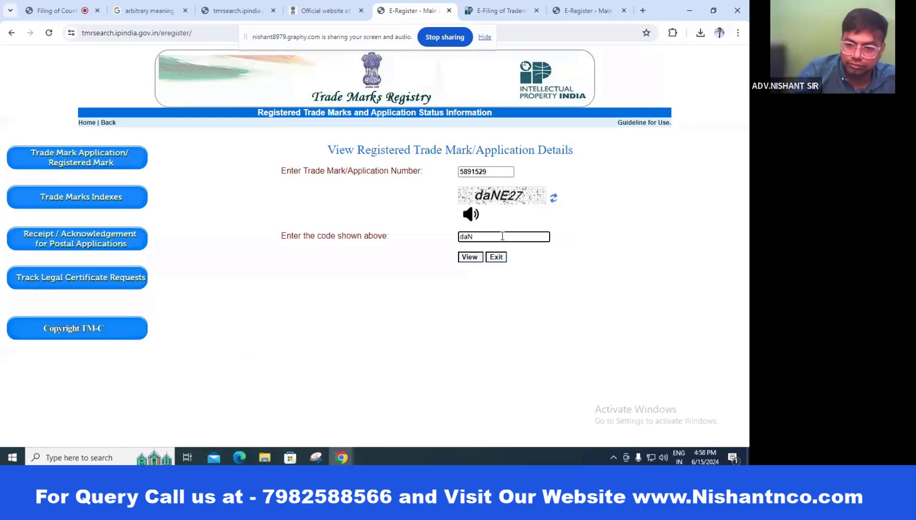
text(E27)
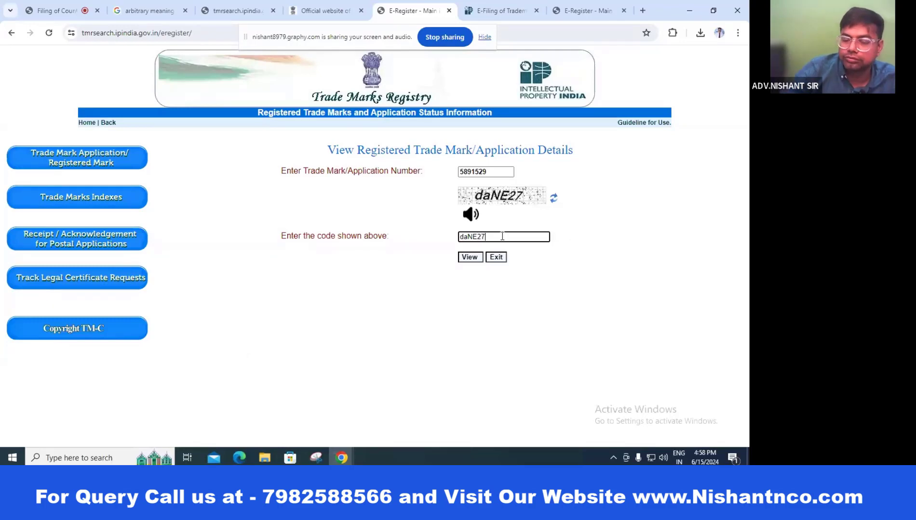
key(Return)
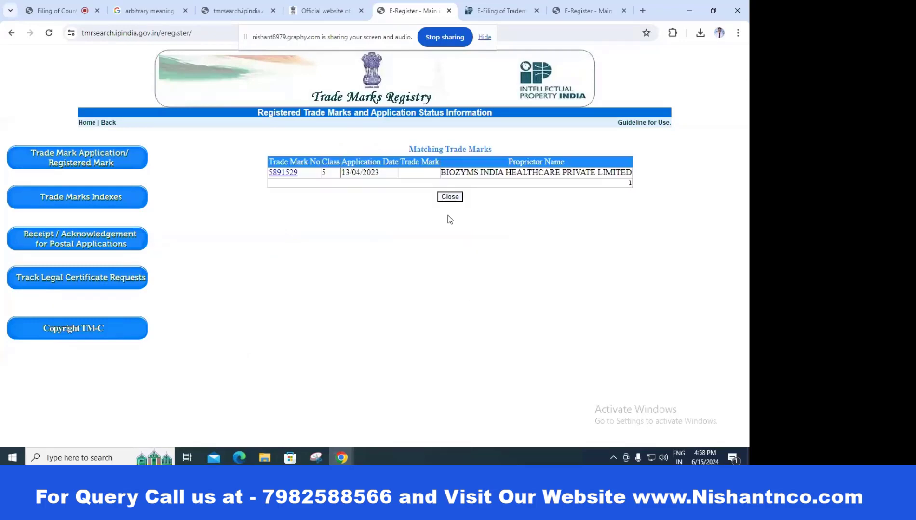
click(285, 173)
scroll(462, 227, down, 5)
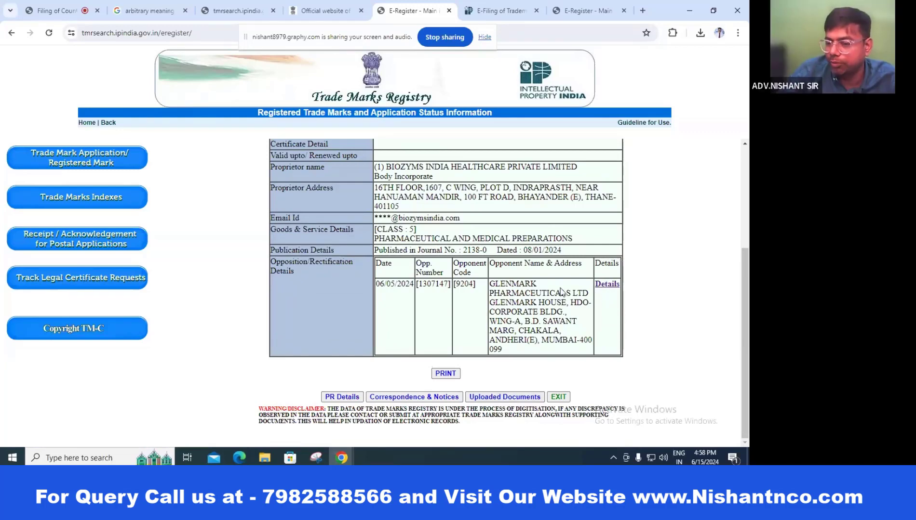
click(608, 285)
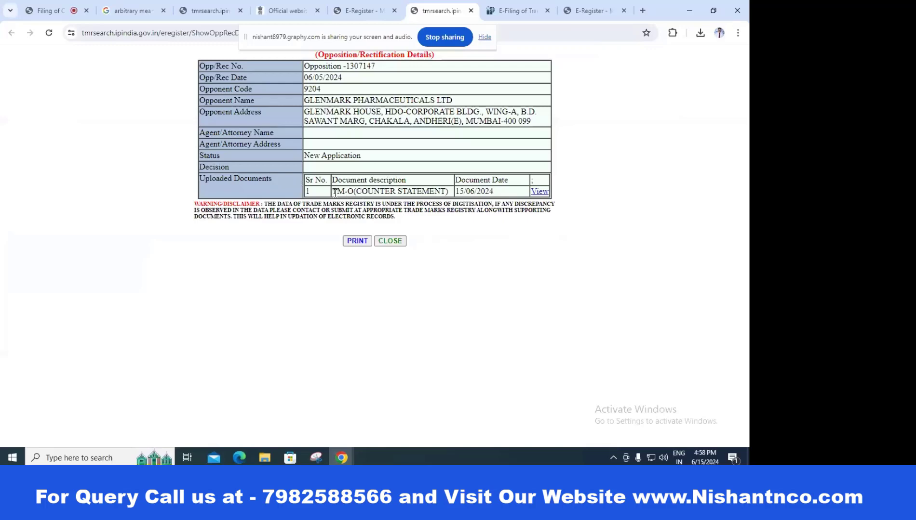
drag(335, 193, 496, 192)
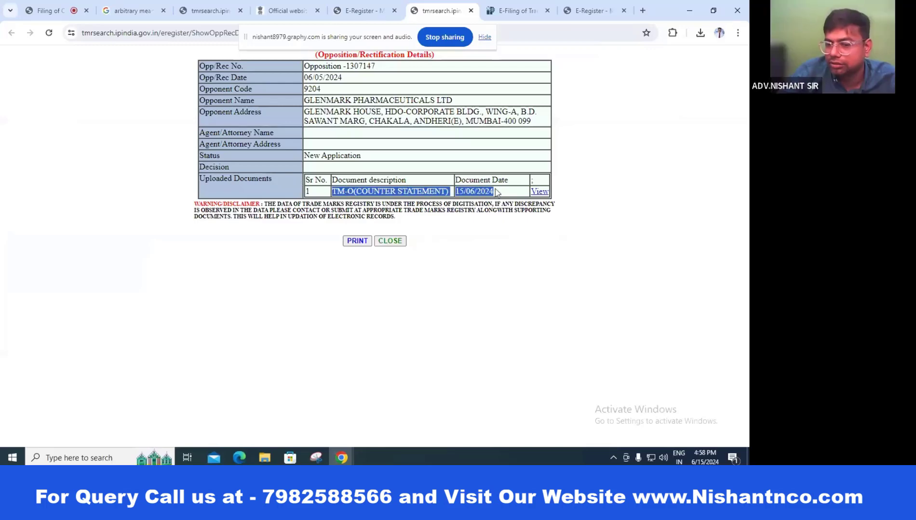
click(542, 192)
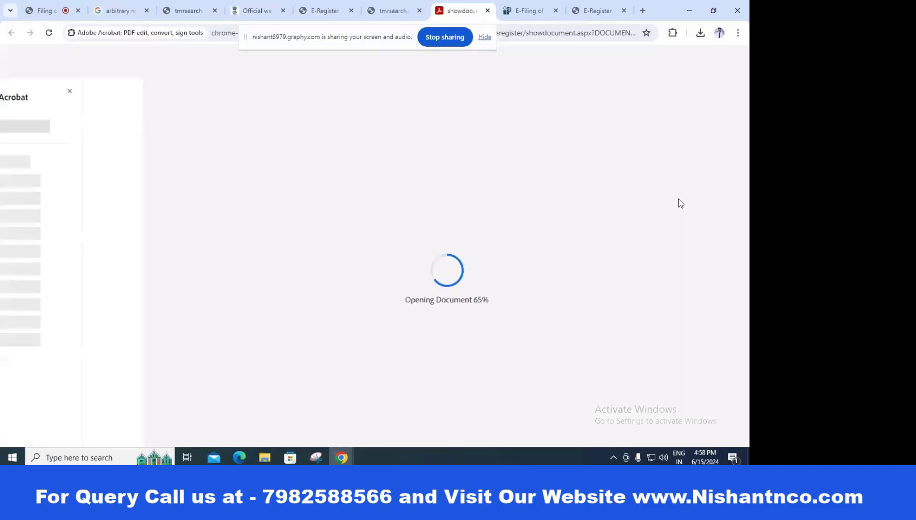
Step: Scroll through all 20 pages of the counter statement PDF, then close it
scroll(567, 245, down, 10)
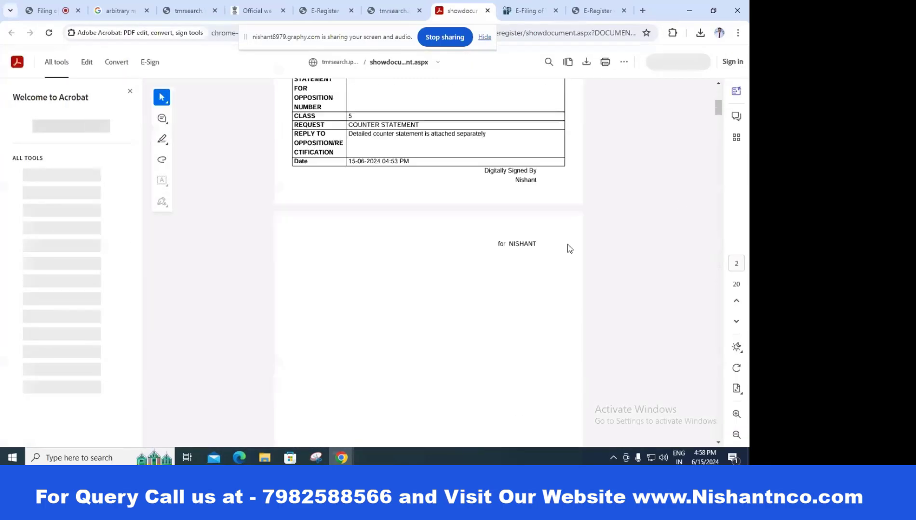
scroll(567, 245, down, 20)
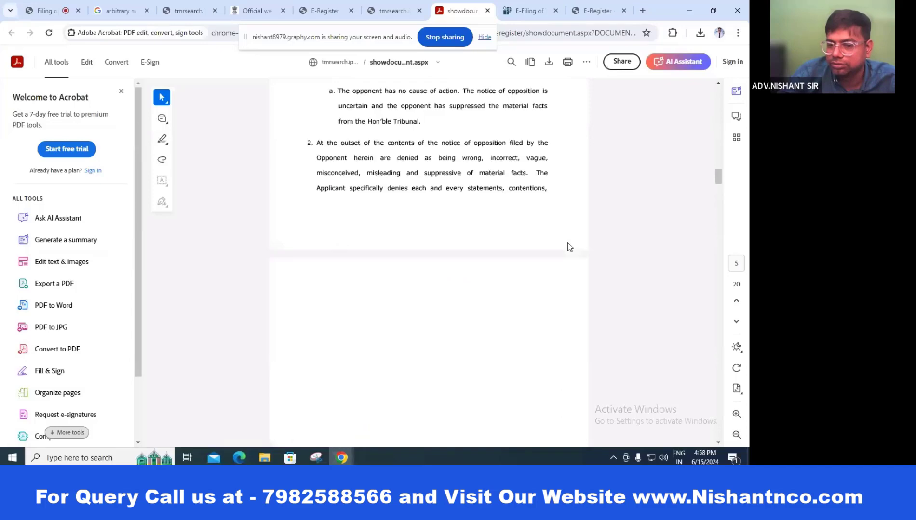
scroll(567, 243, down, 20)
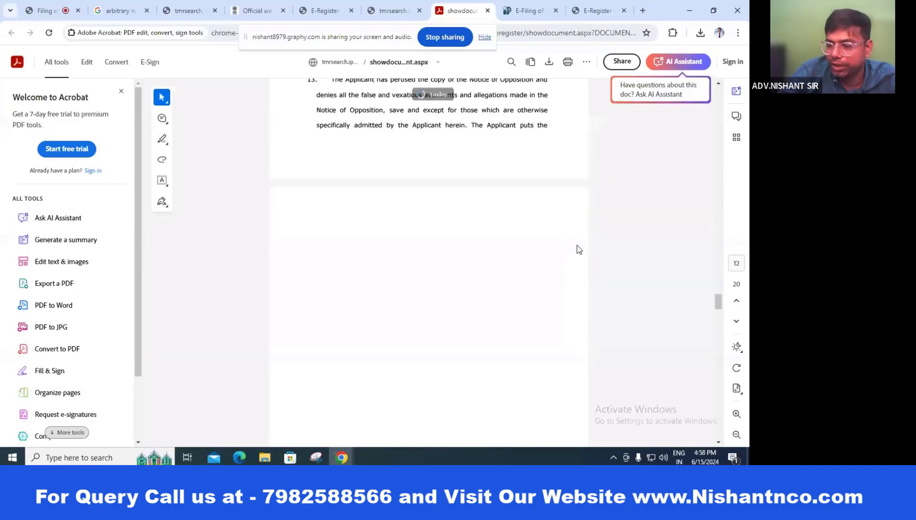
mouse_move(705, 306)
mouse_down()
mouse_move(740, 449)
mouse_move(720, 392)
mouse_move(701, 118)
mouse_move(513, 26)
mouse_up()
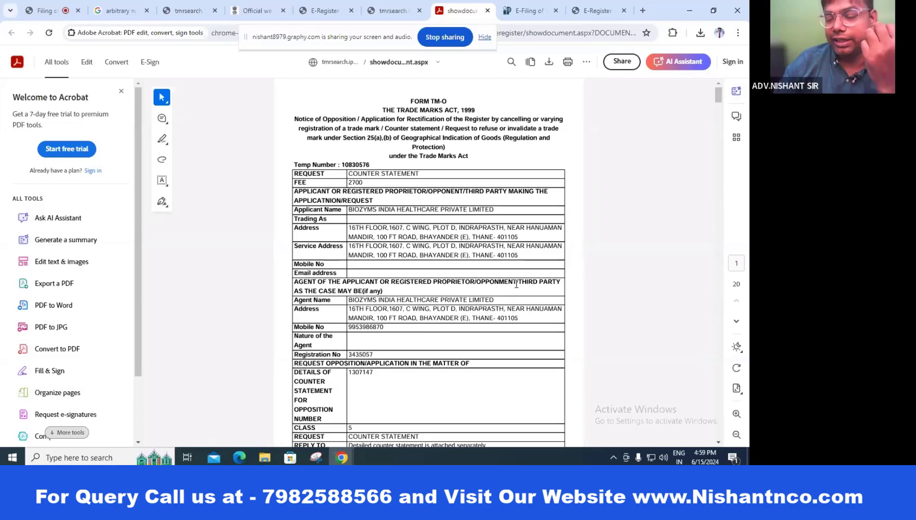
scroll(446, 225, down, 15)
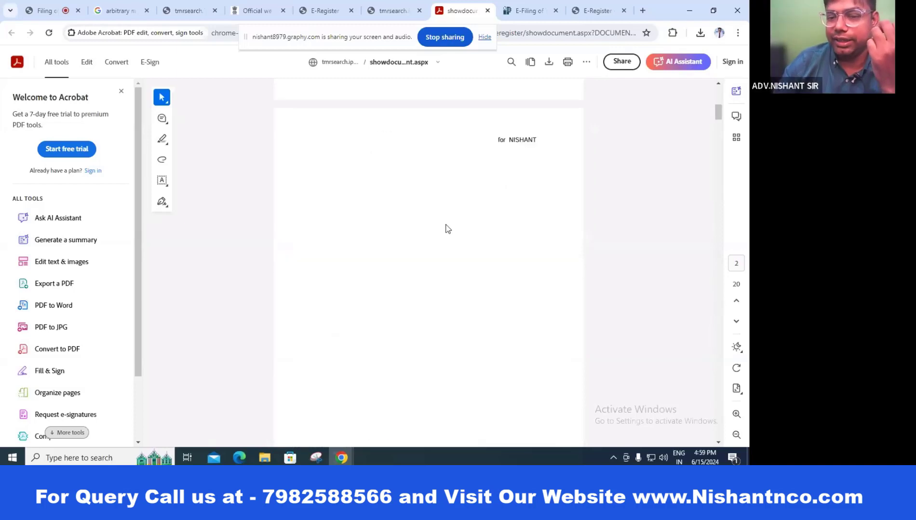
scroll(447, 229, down, 4)
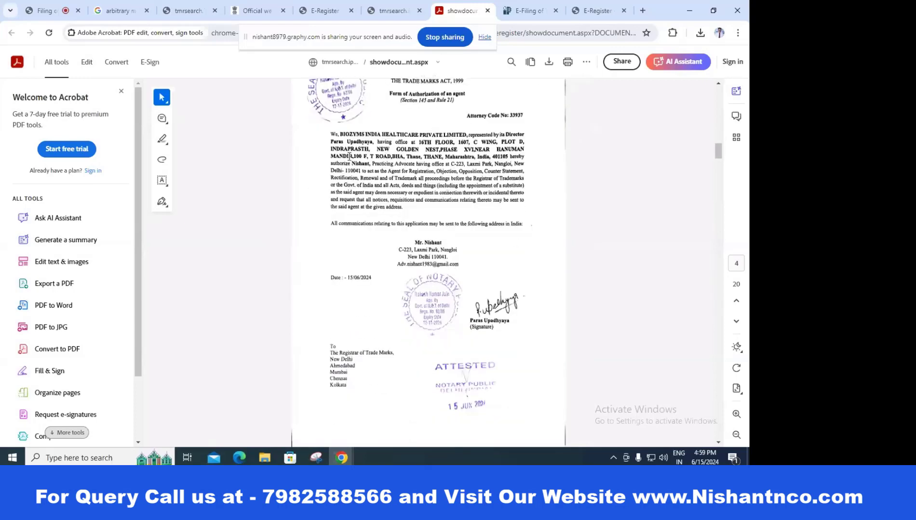
scroll(457, 251, down, 10)
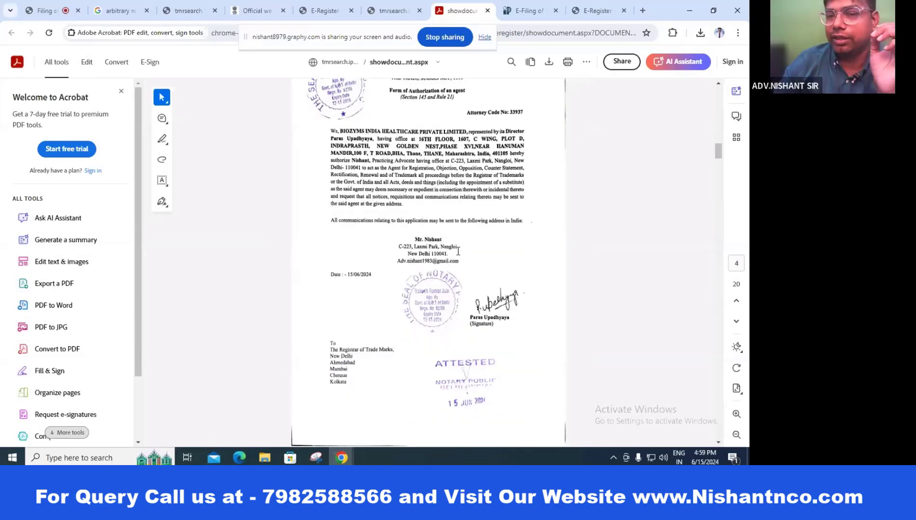
scroll(458, 251, down, 20)
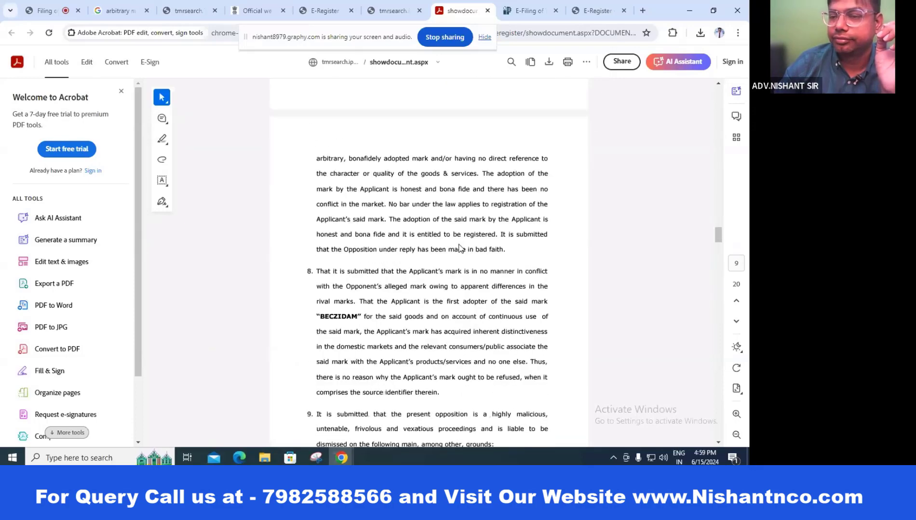
scroll(459, 244, down, 6)
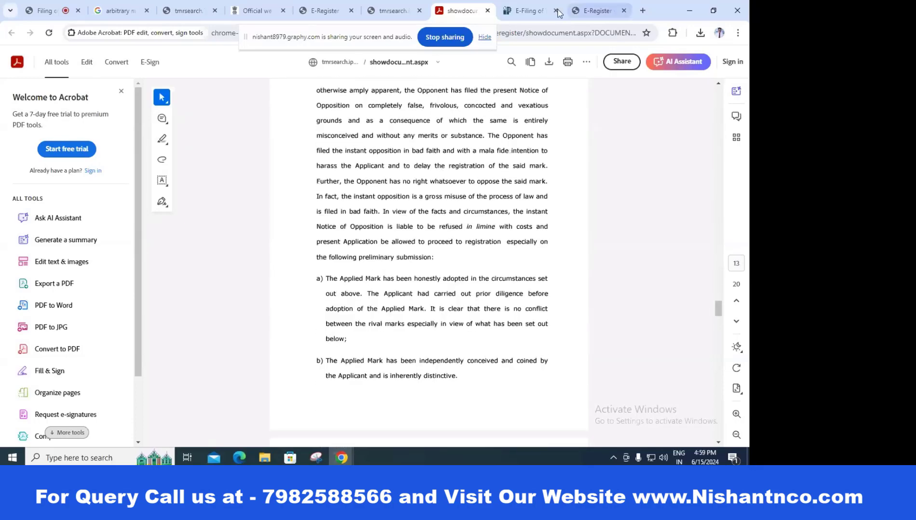
click(487, 10)
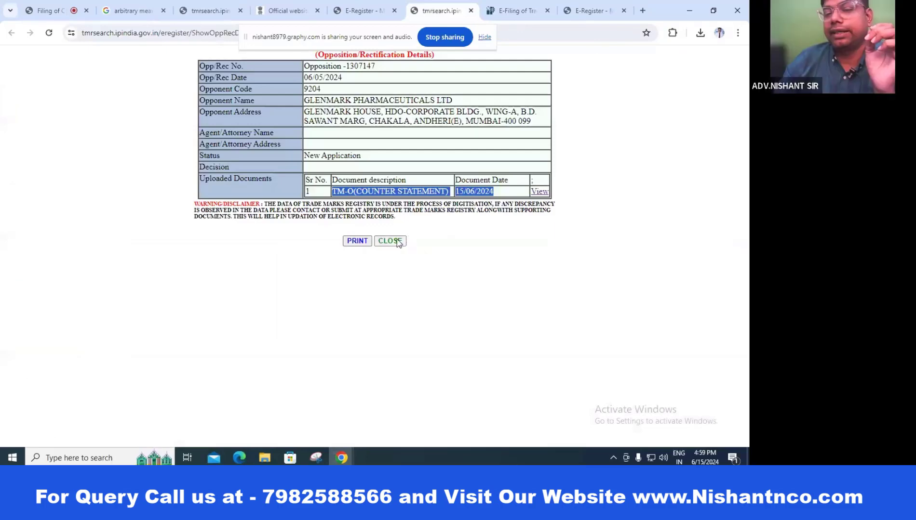
Step: Close the opposition details tab with Ctrl+W
key(ctrl+w)
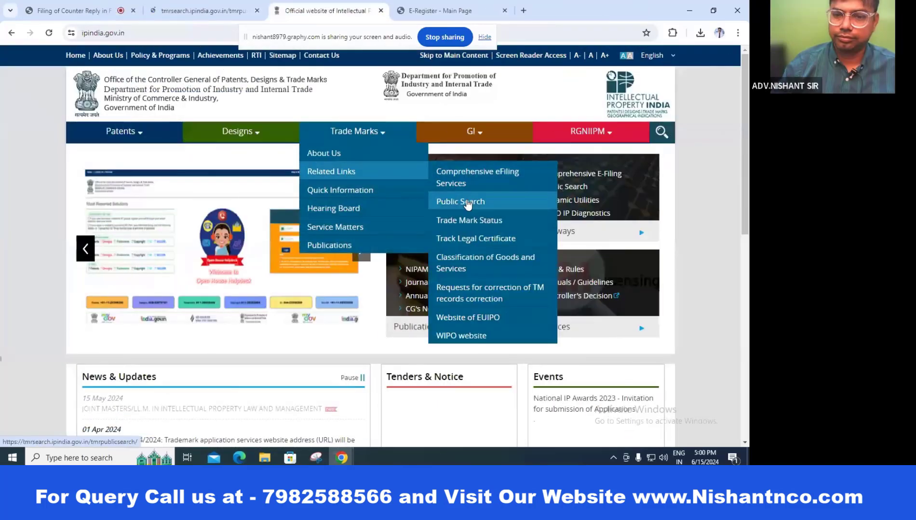
Step: Search public trade marks for wordmark PELTON in class 25 and highlight the second mark's proprietor
click(467, 204)
click(378, 187)
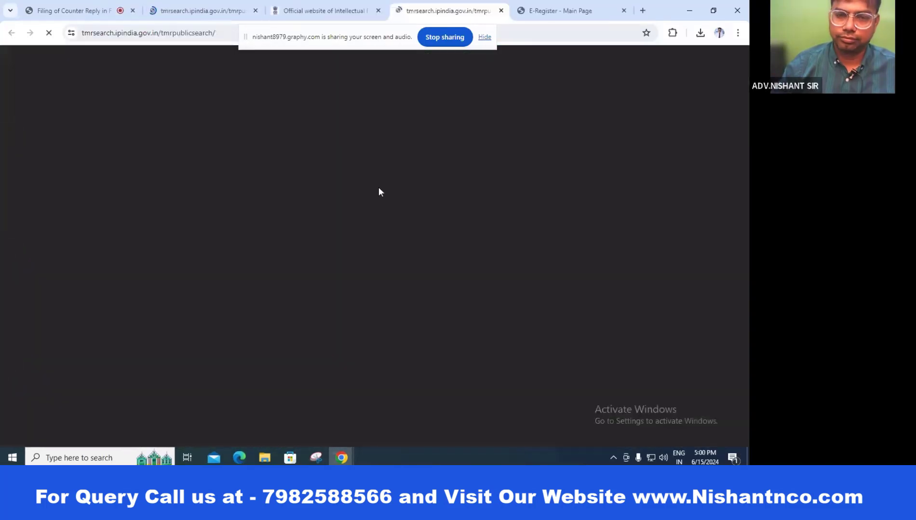
click(330, 163)
text(PELTON)
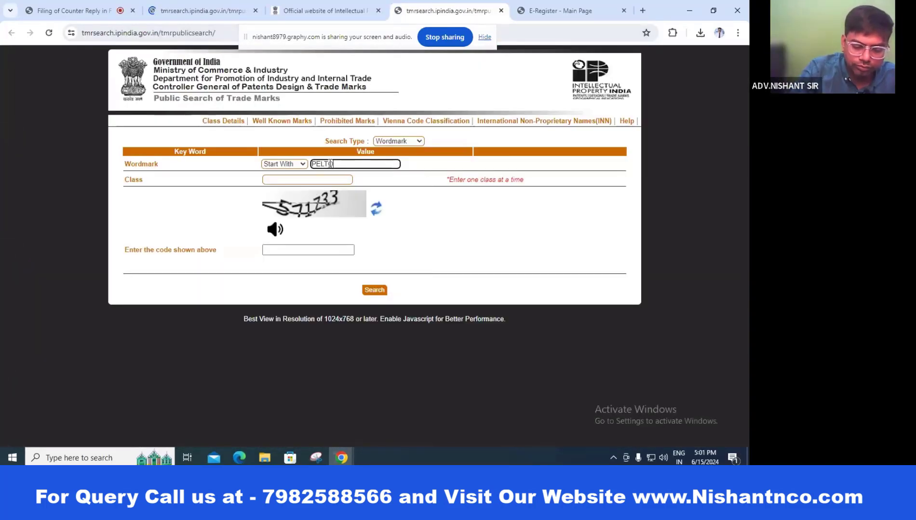
click(329, 180)
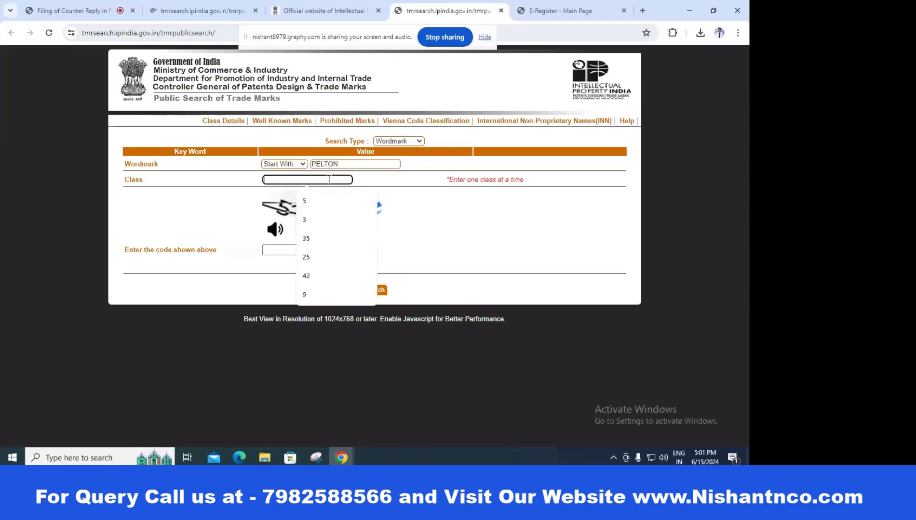
text(25)
click(311, 249)
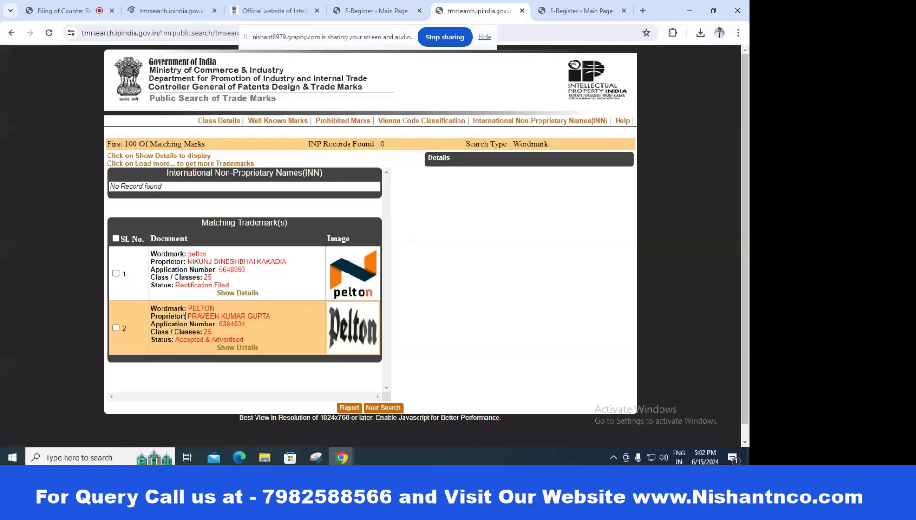
drag(184, 317, 272, 317)
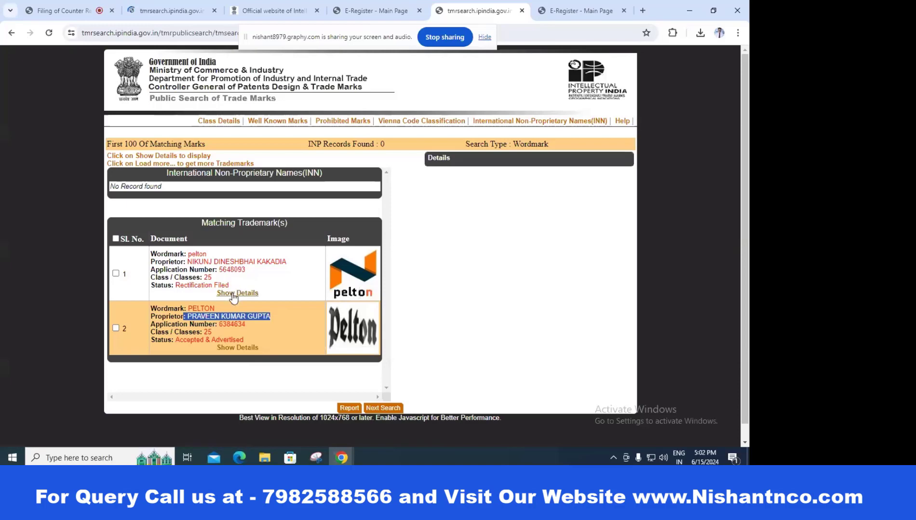
Step: Compare both PELTON class 25 marks' details, noting the first's Rectification Filed status, then return to the other search tab
click(236, 349)
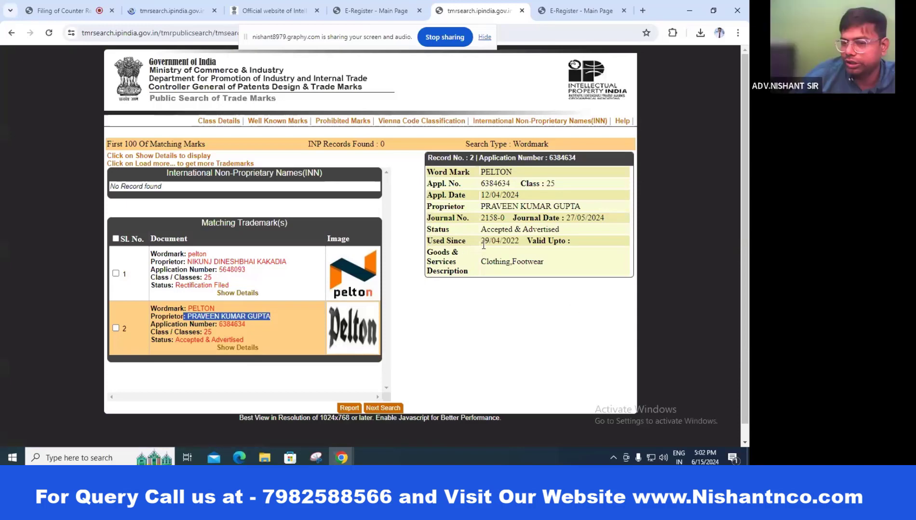
click(249, 294)
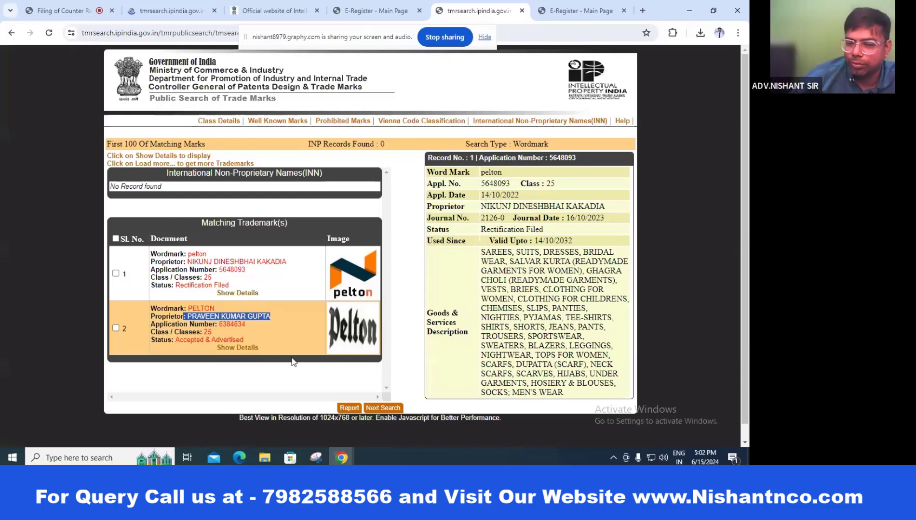
click(243, 350)
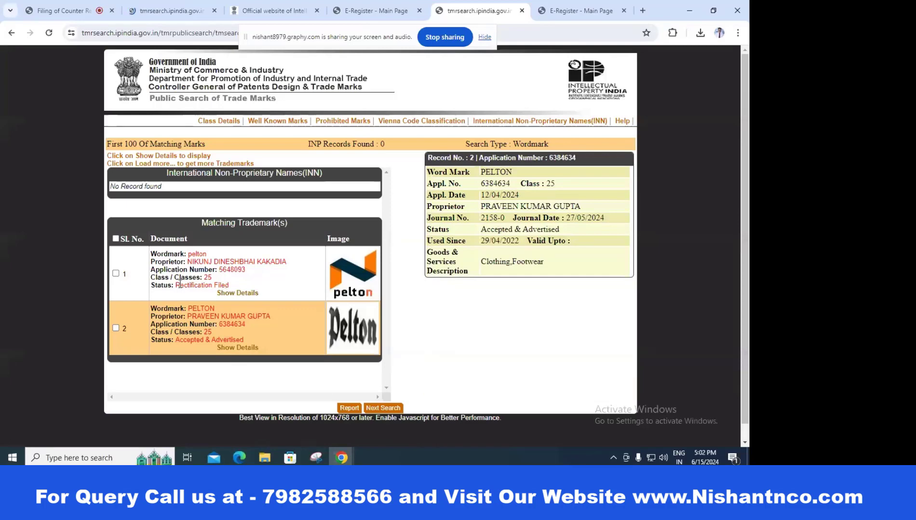
drag(175, 284, 207, 285)
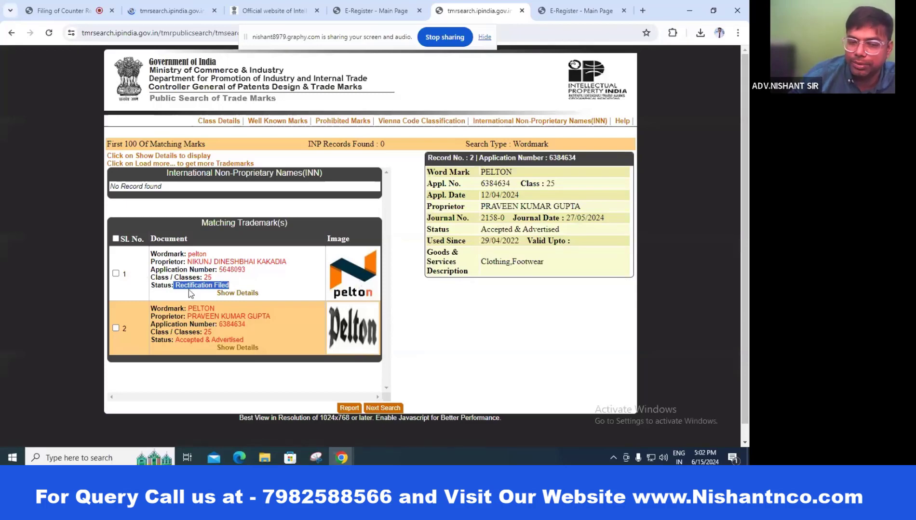
click(230, 293)
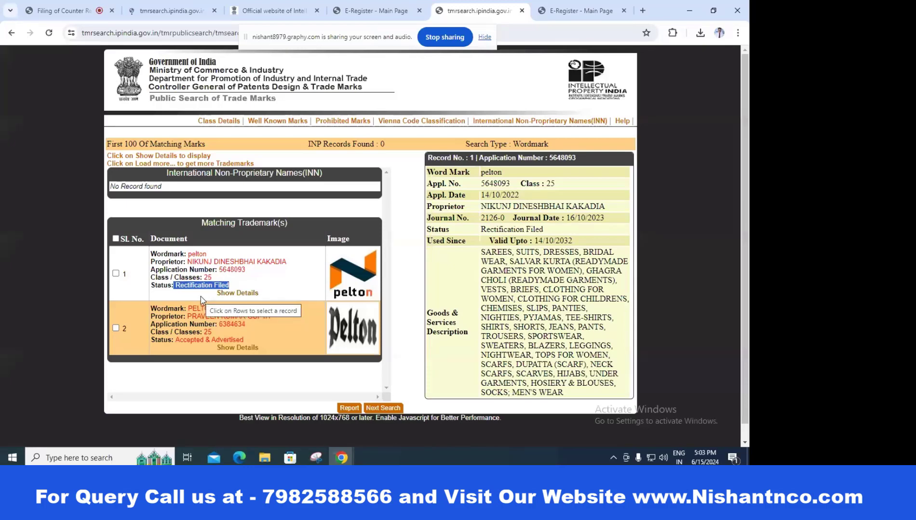
click(374, 10)
click(161, 14)
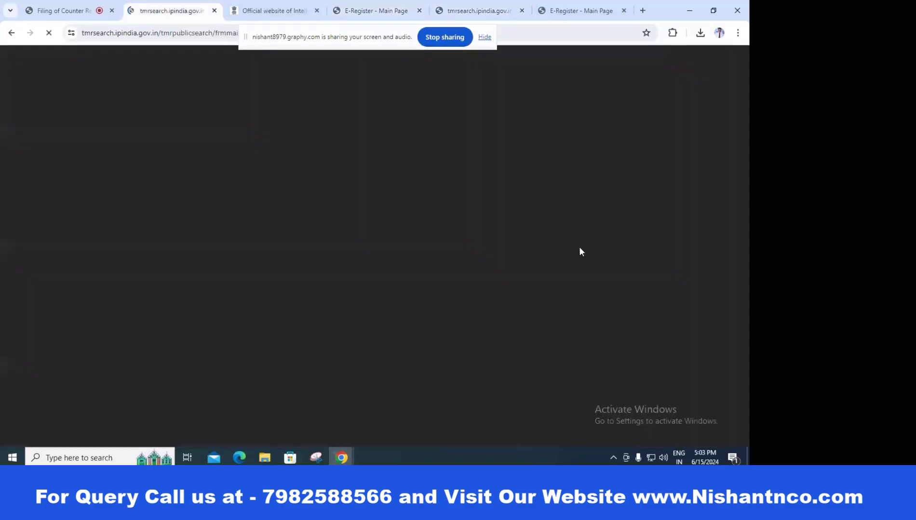